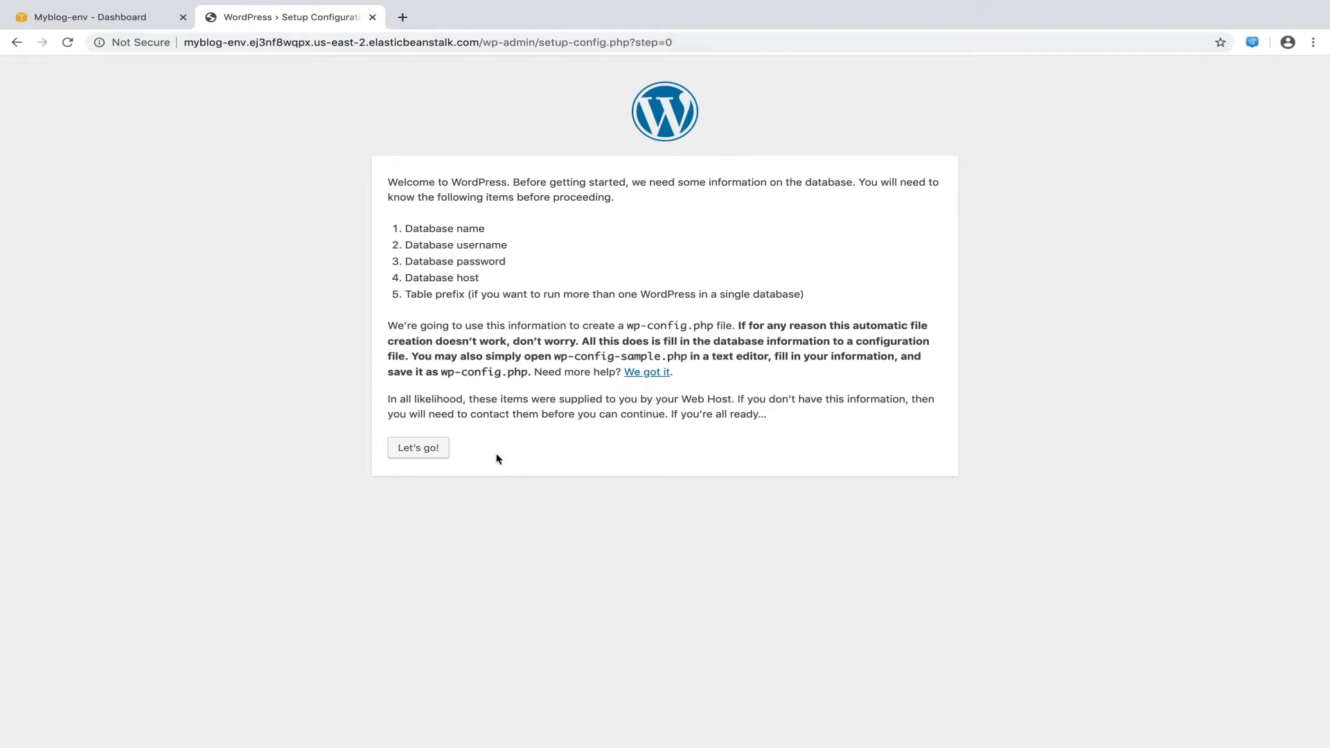
# Advance WordPress setup to the database connection form, then return to the Myblog-env dashboard
pyautogui.click(438, 456)
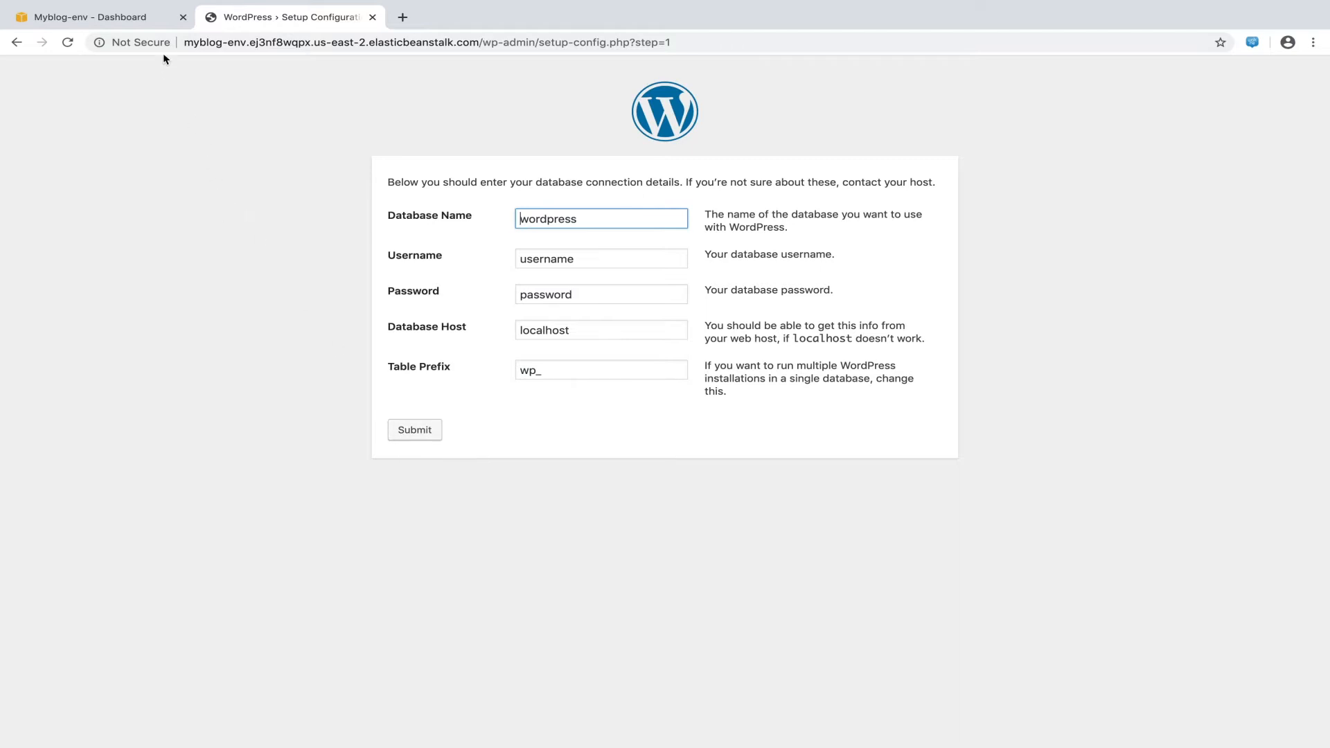
pyautogui.click(156, 21)
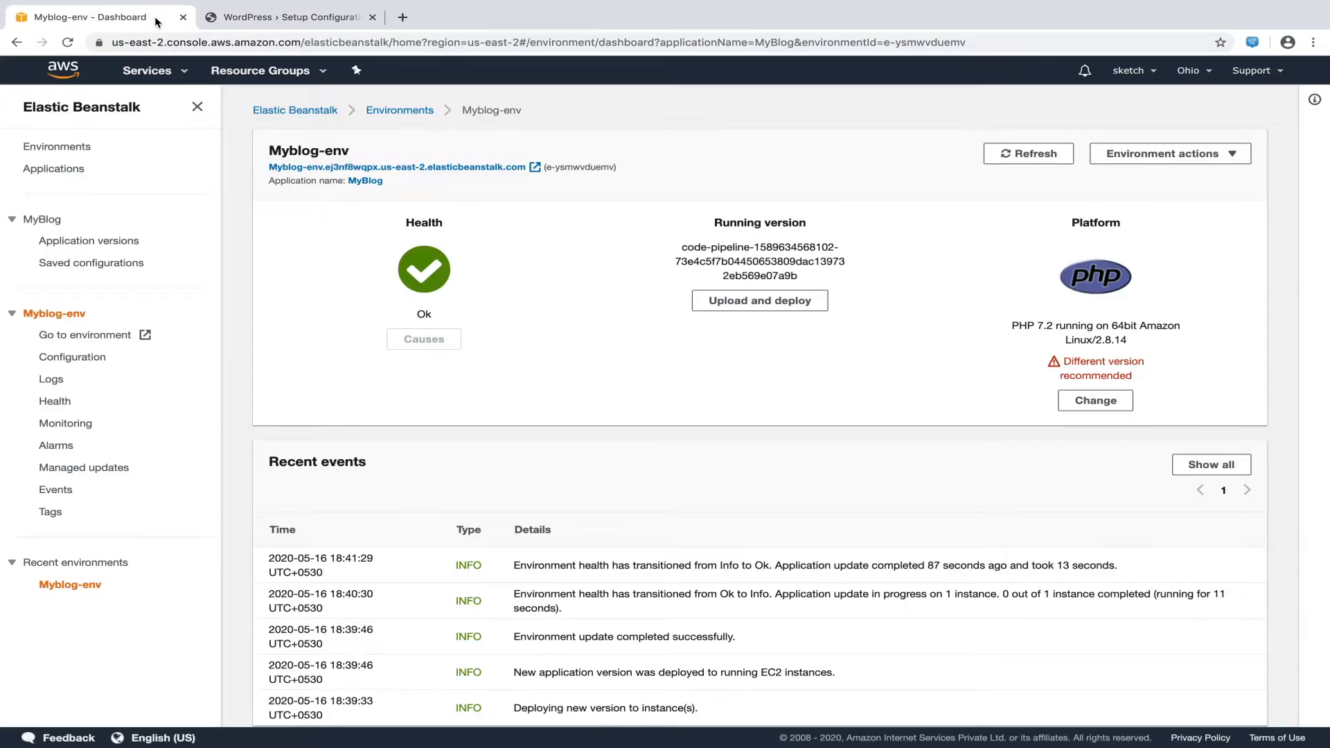
# Go to the RDS service via a Services search for 'rds' and list its DB instances
pyautogui.click(186, 71)
pyautogui.write('rds')
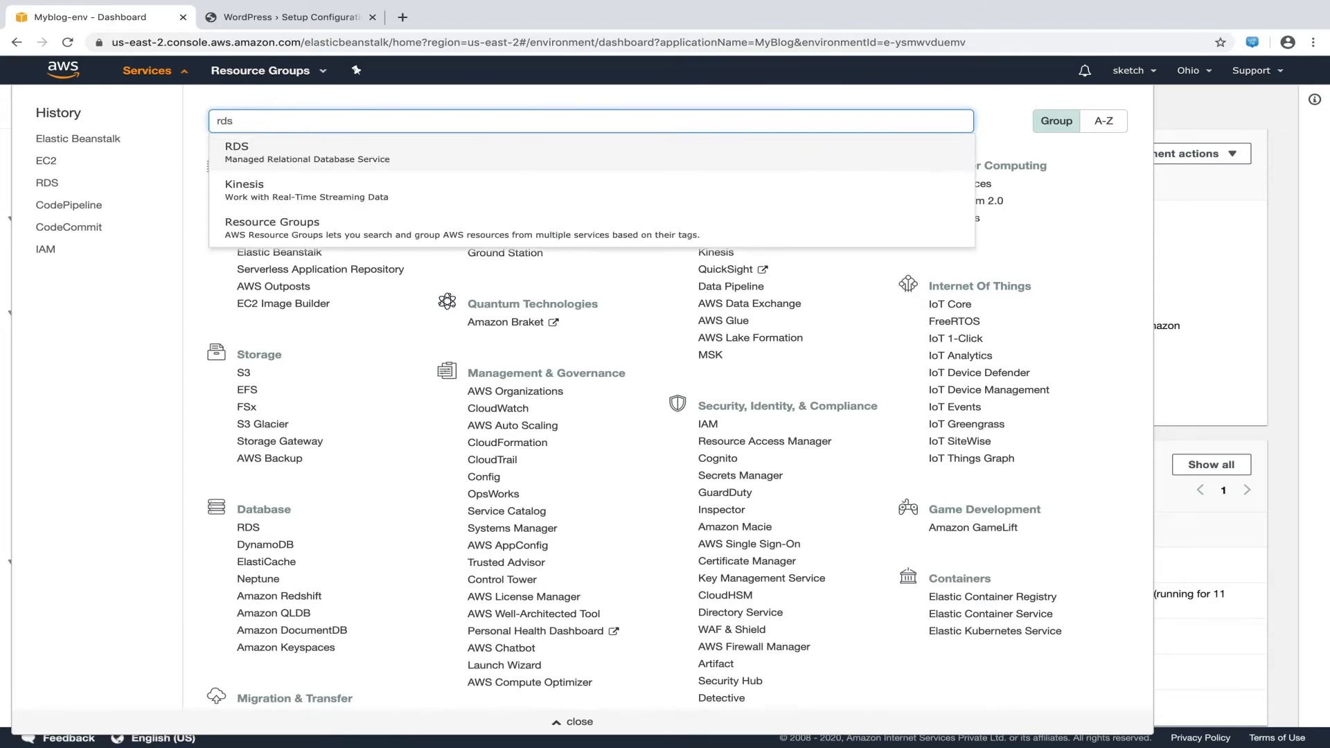
pyautogui.click(415, 156)
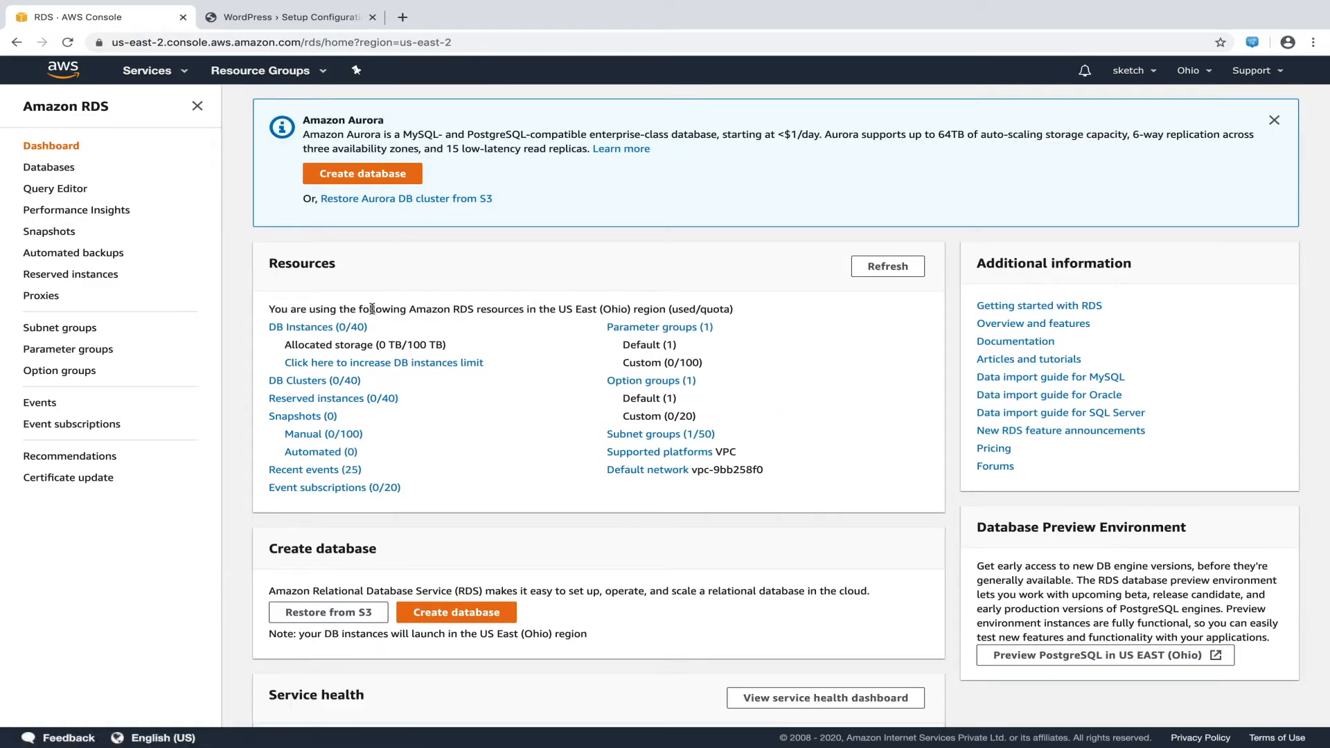
pyautogui.click(362, 328)
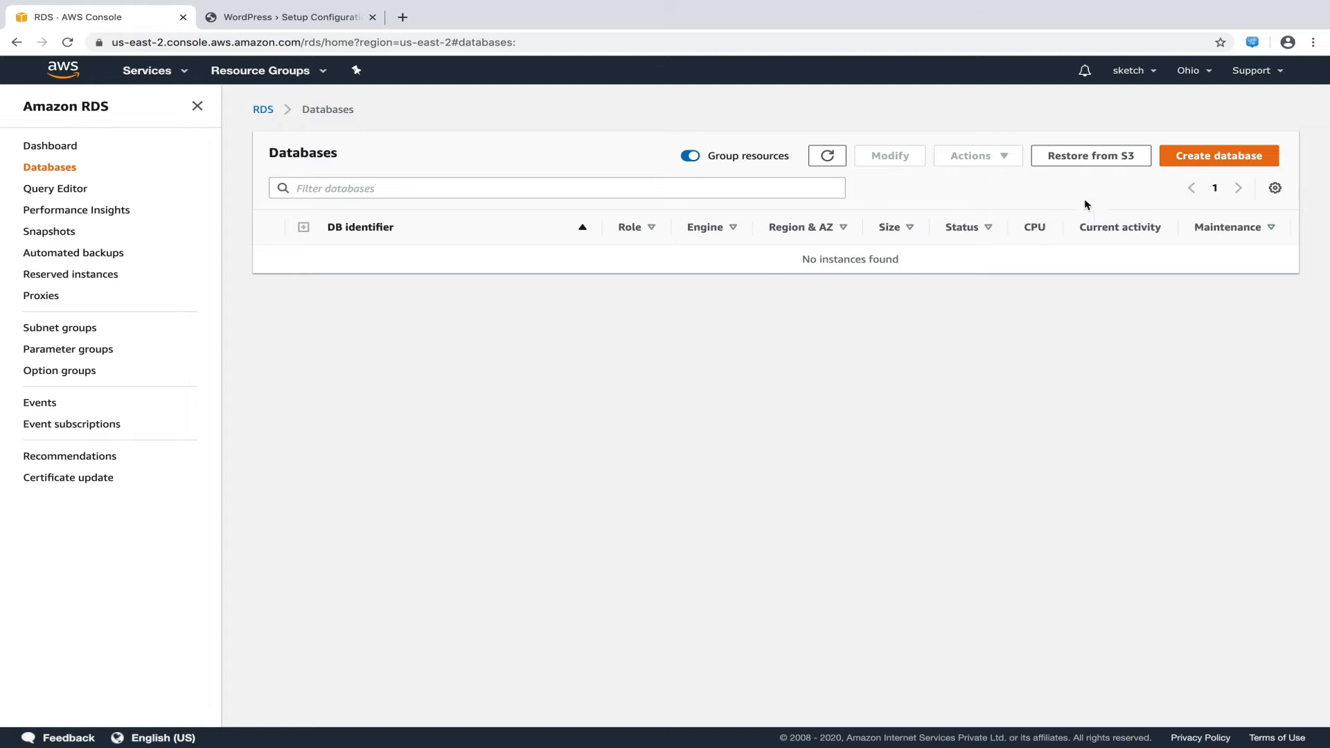
# Start a new RDS database using the MySQL 5.7.22 engine and the Free tier template
pyautogui.click(1262, 158)
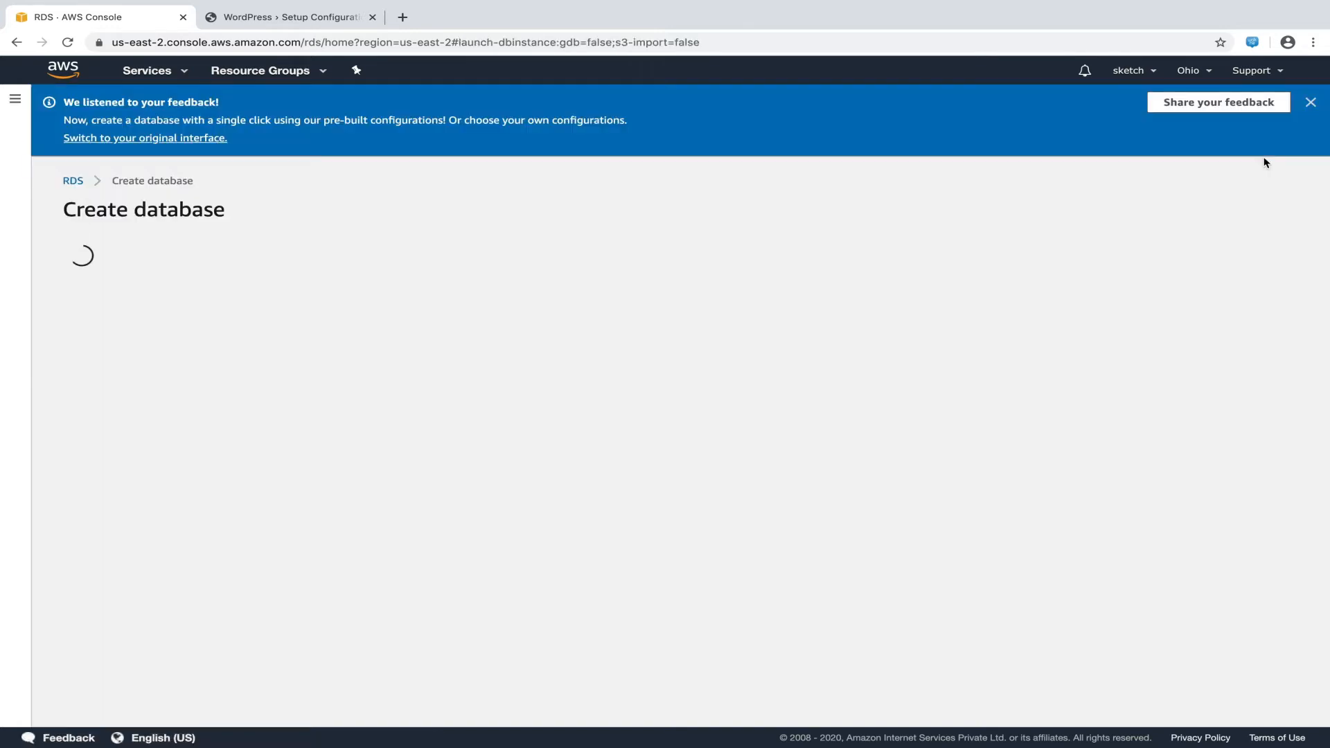
pyautogui.scroll(-2, 1264, 162)
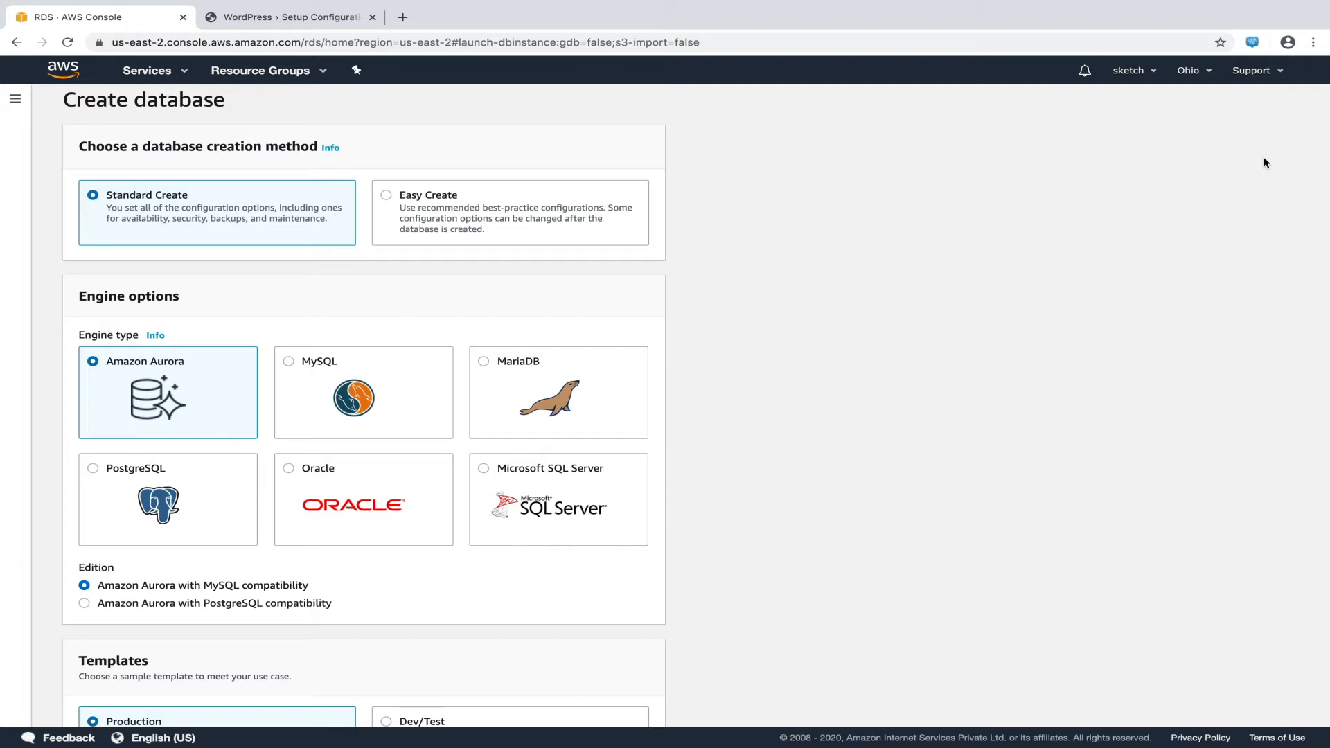
pyautogui.scroll(-2, 359, 305)
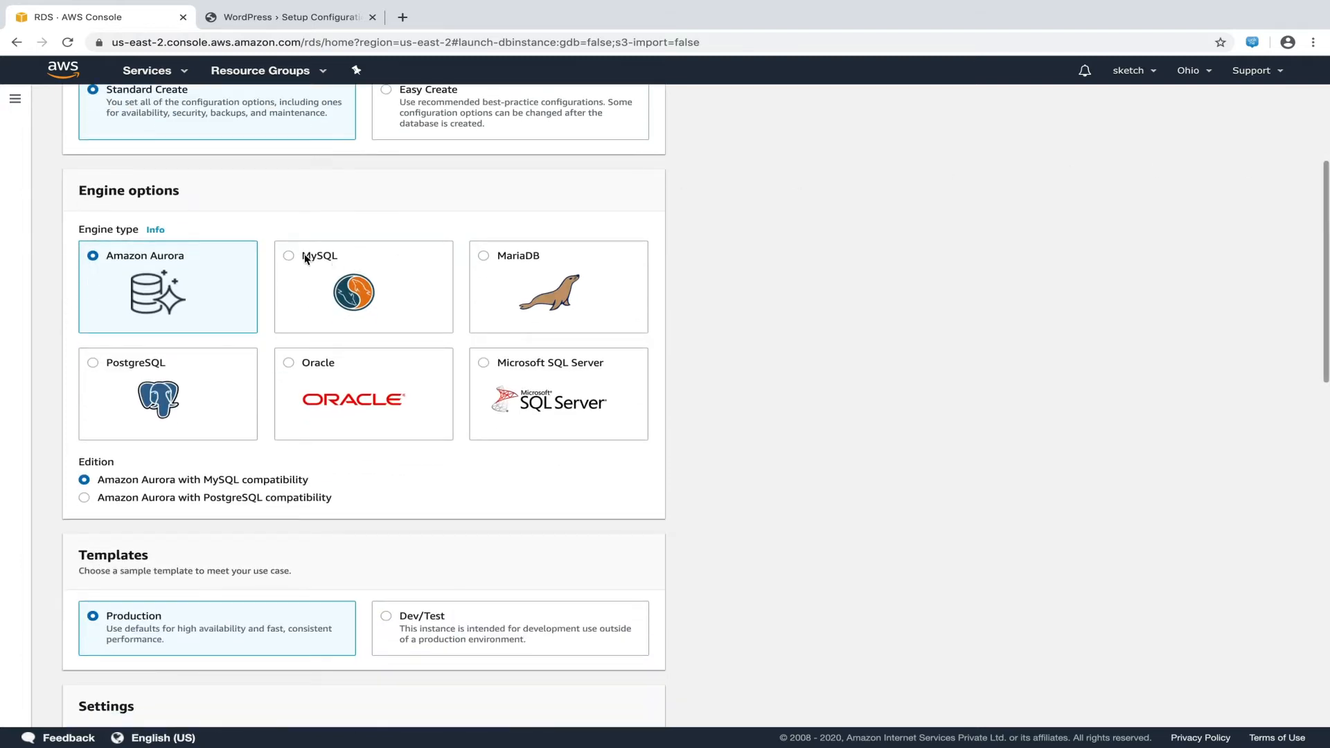
pyautogui.click(293, 257)
pyautogui.scroll(-5, 293, 258)
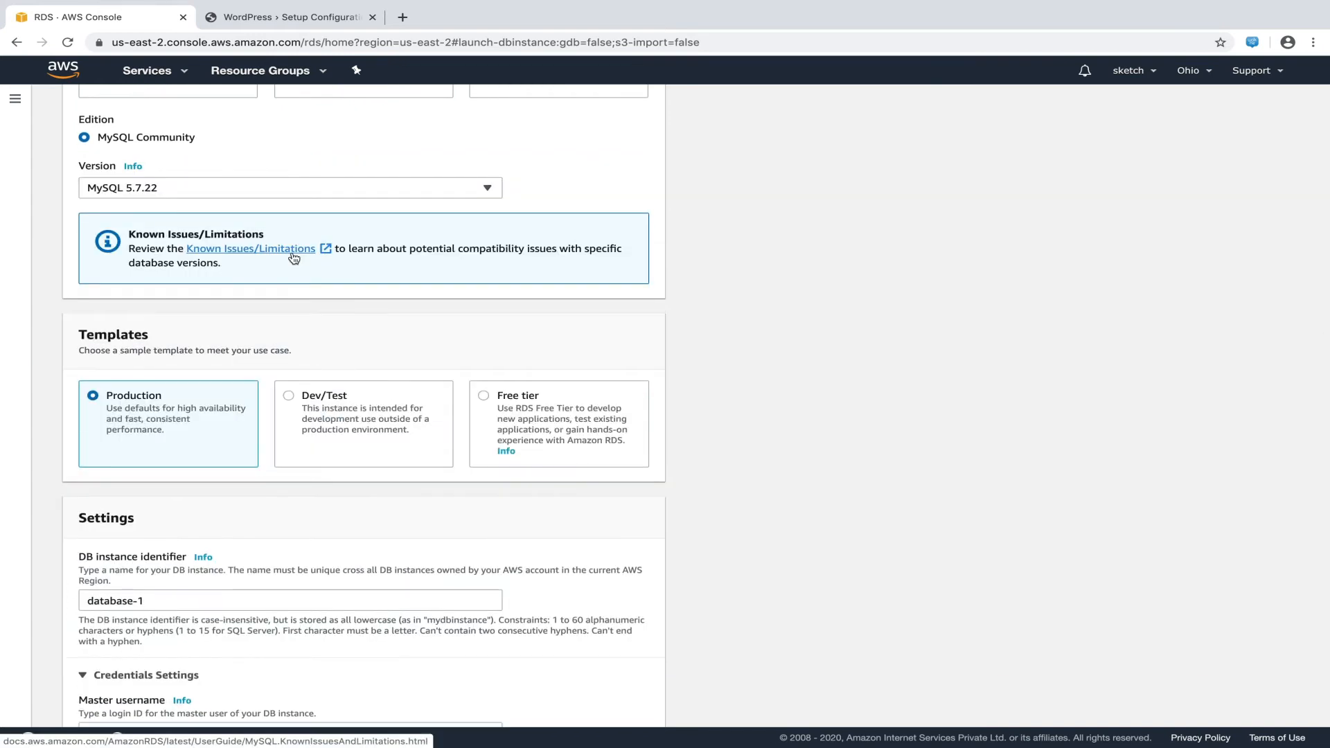
pyautogui.click(487, 405)
pyautogui.scroll(-5, 485, 402)
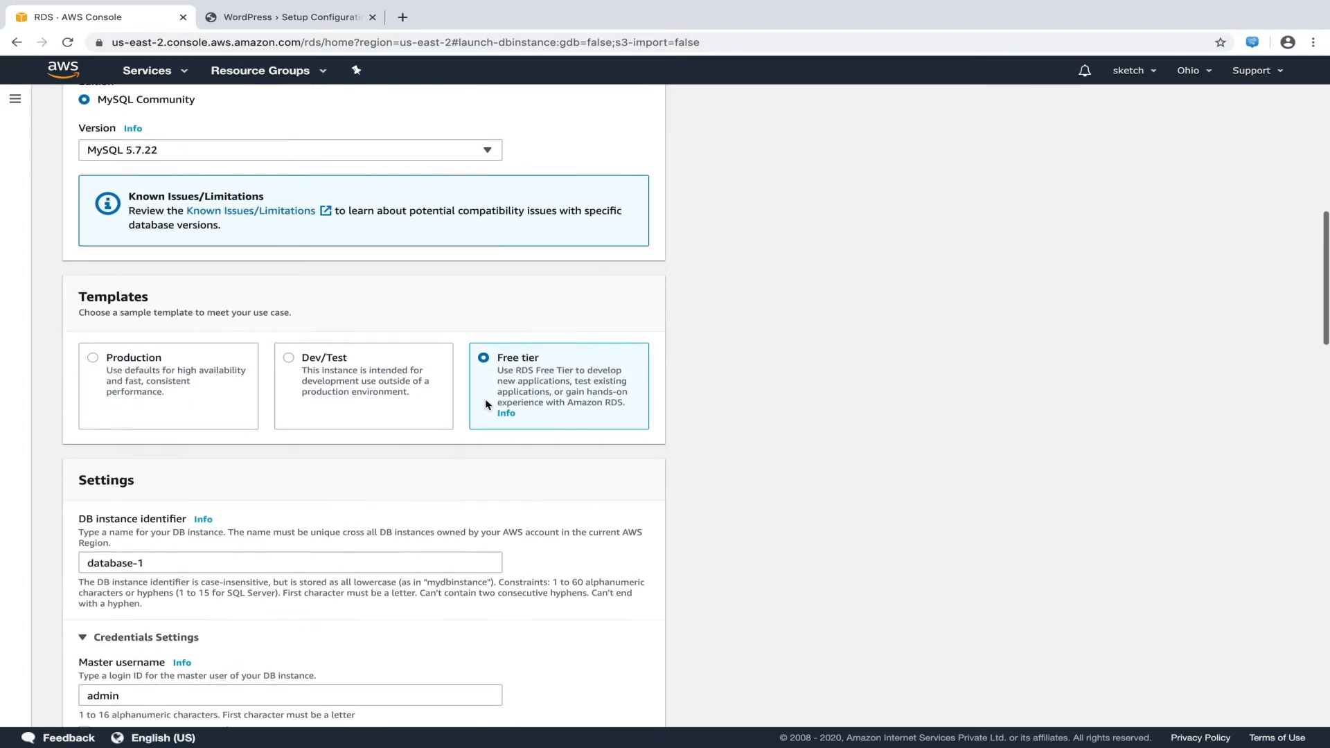
pyautogui.scroll(-1, 486, 400)
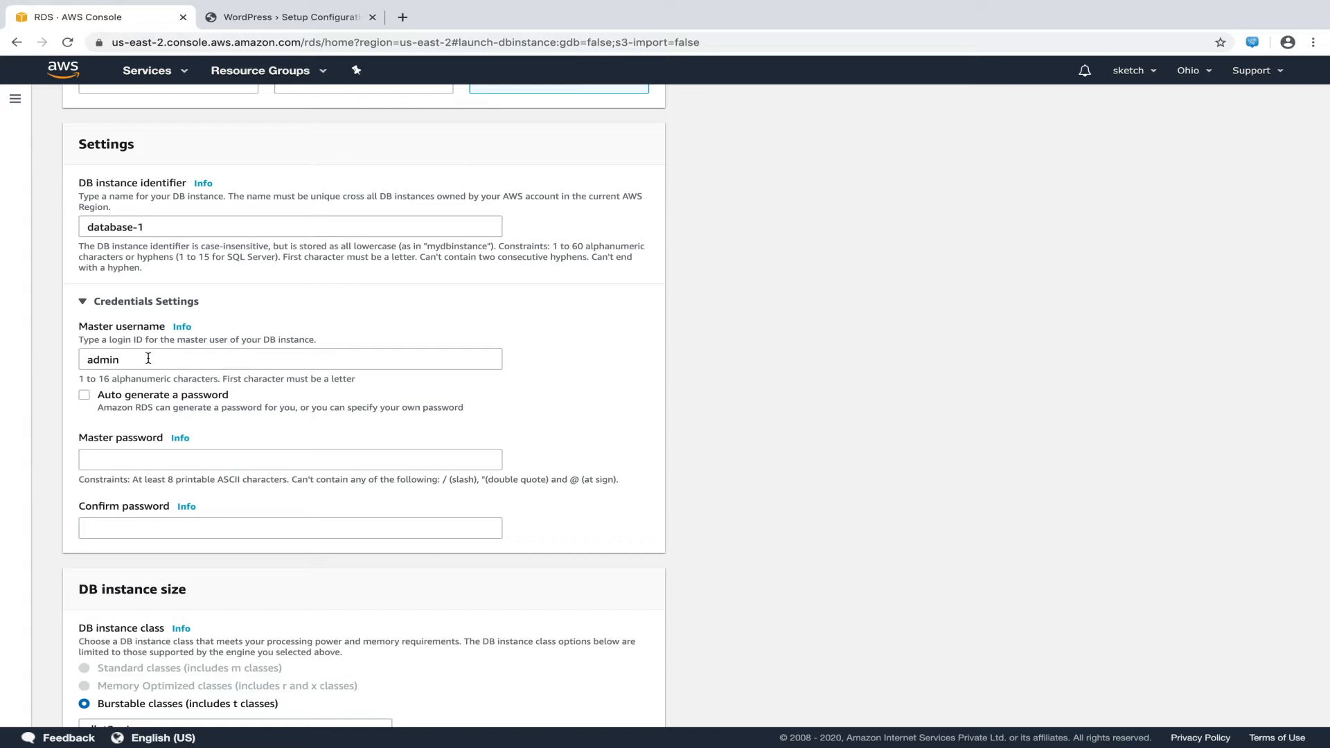
# Copy the master username admin into the TextEdit notes under 'db username:'
pyautogui.moveTo(148, 358); pyautogui.dragTo(48, 363)
pyautogui.press('super+c')
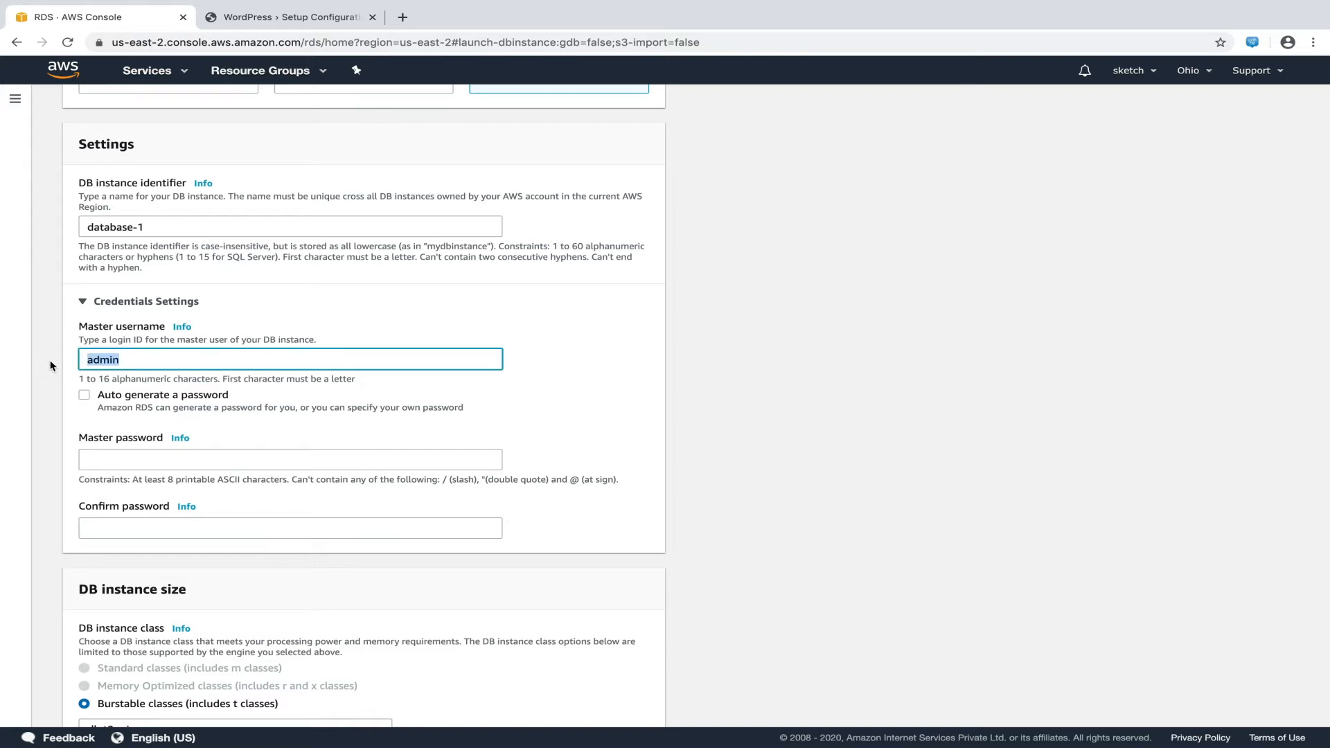
pyautogui.press('super+Tab')
pyautogui.write('d')
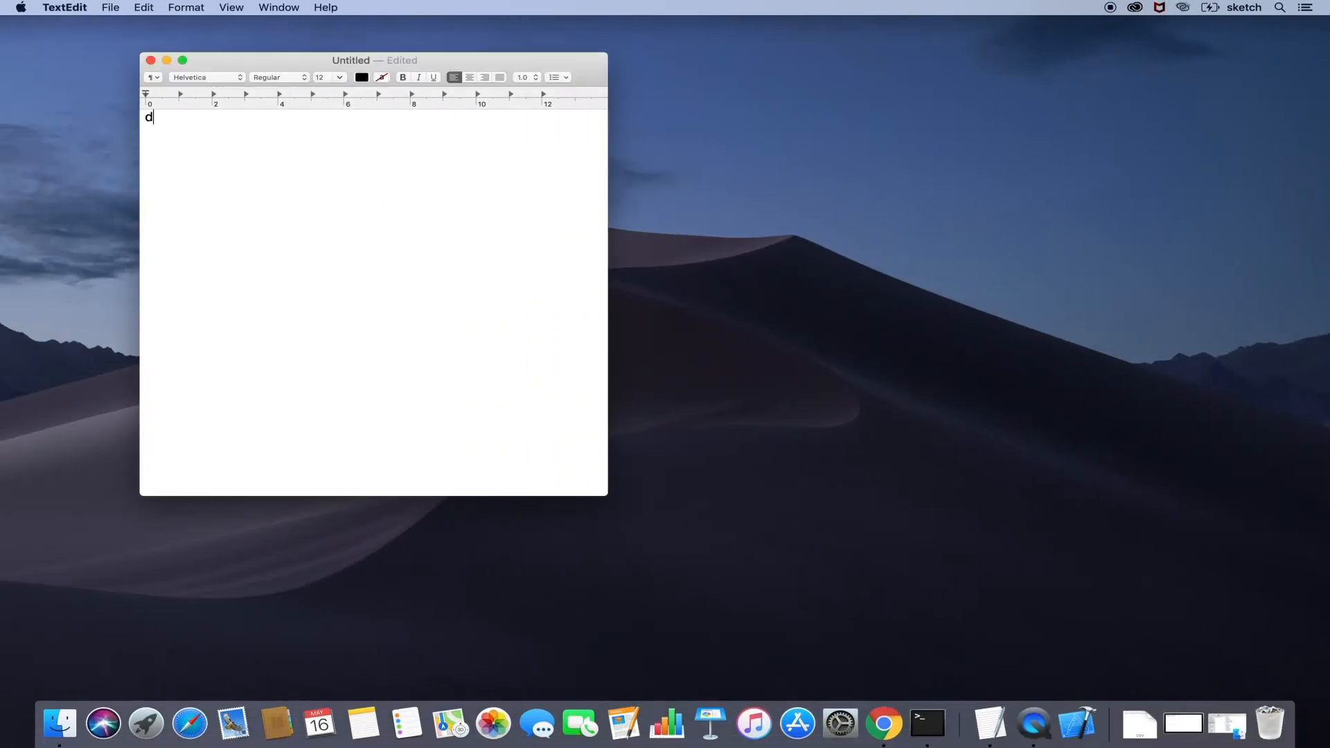
pyautogui.write('b username:')
pyautogui.press('Return')
pyautogui.press('super+v')
pyautogui.press('super+Tab')
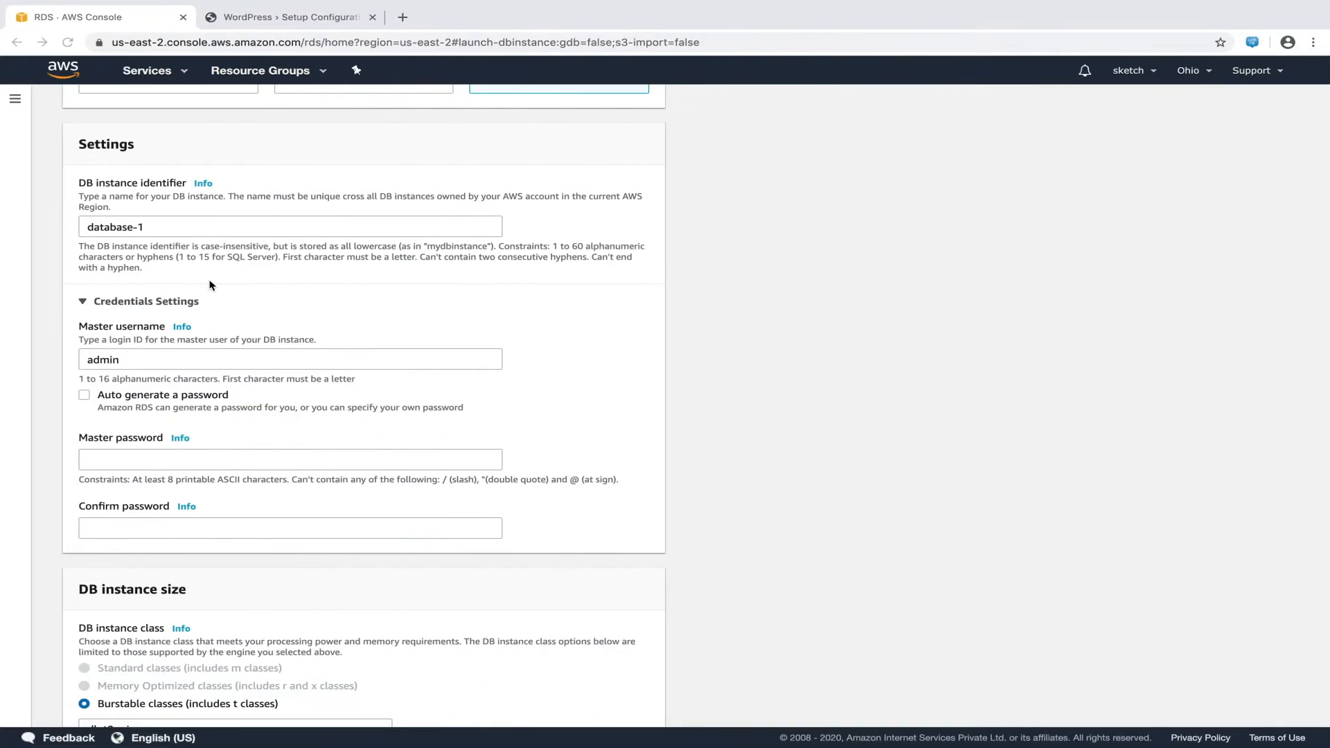
# Enter and confirm the master password, and record it in TextEdit under 'Db password:'
pyautogui.click(194, 457)
pyautogui.write('password')
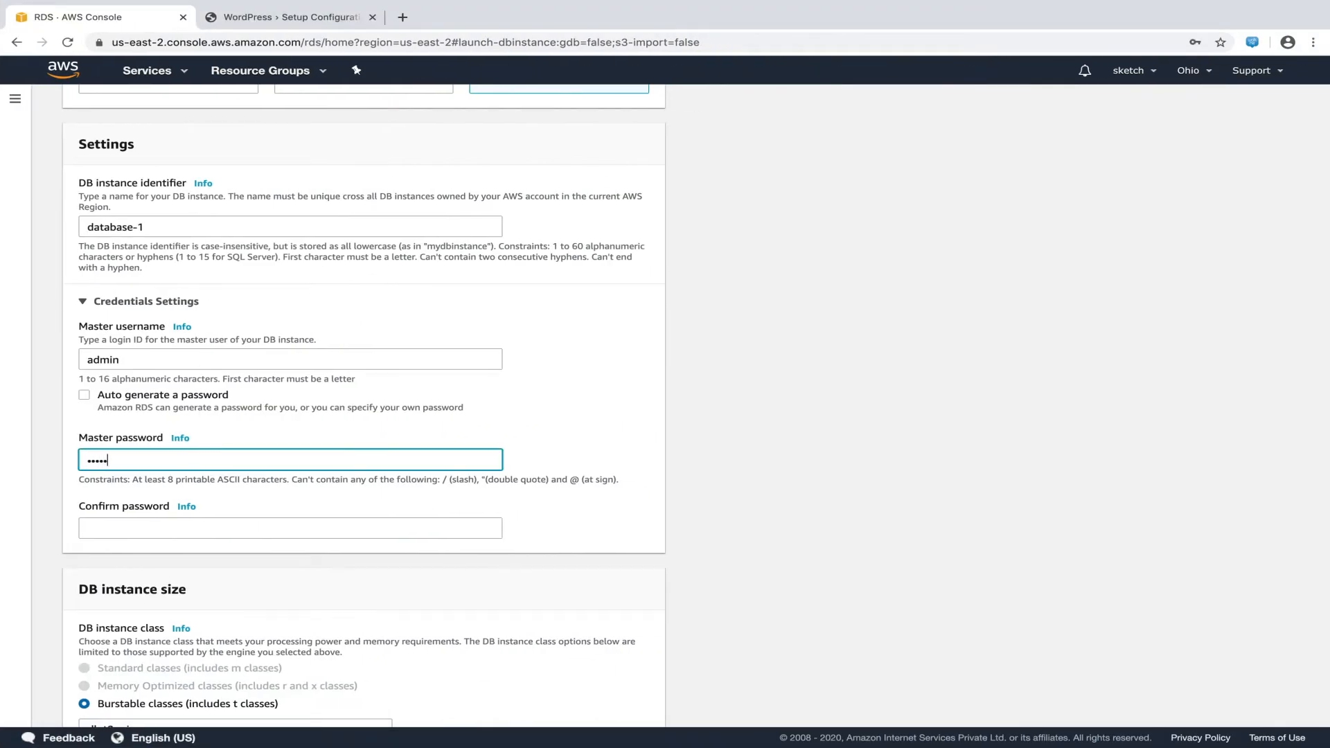
pyautogui.write('1')
pyautogui.click(291, 527)
pyautogui.write('password1')
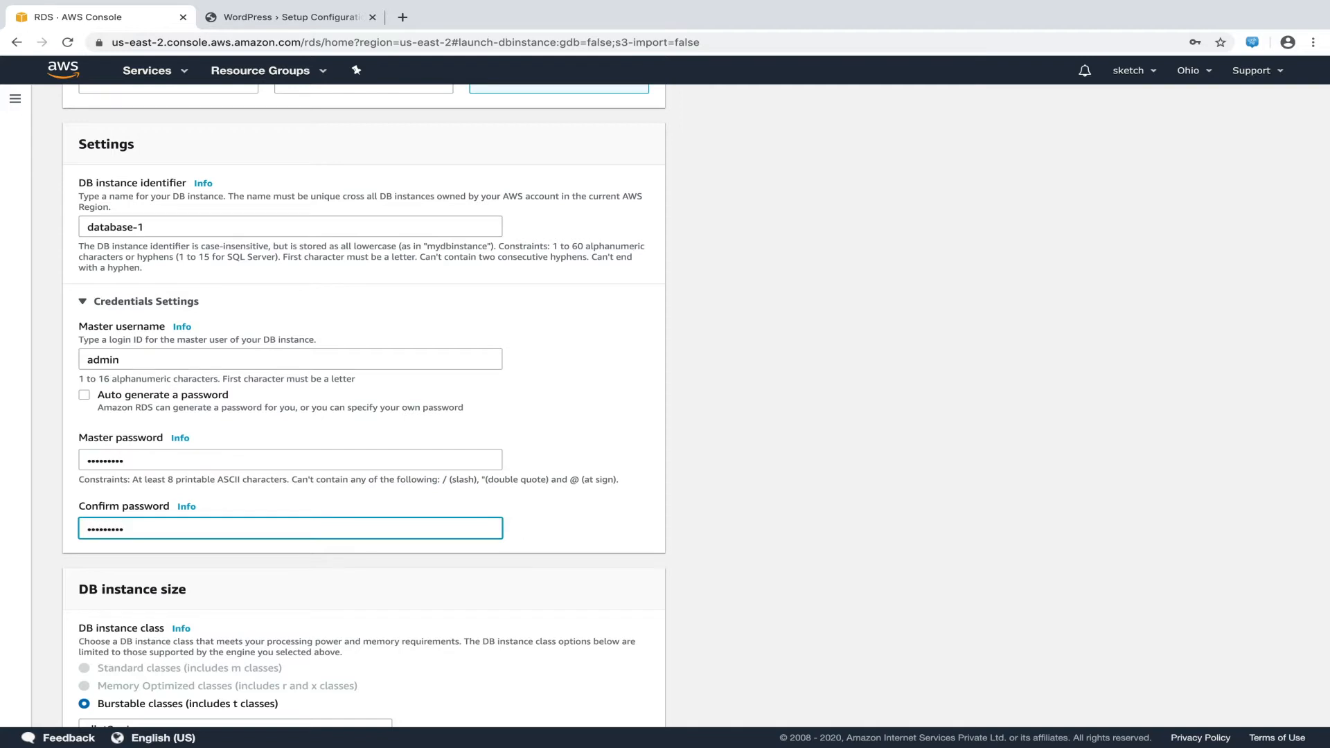
pyautogui.moveTo(496, 378); pyautogui.dragTo(67, 426)
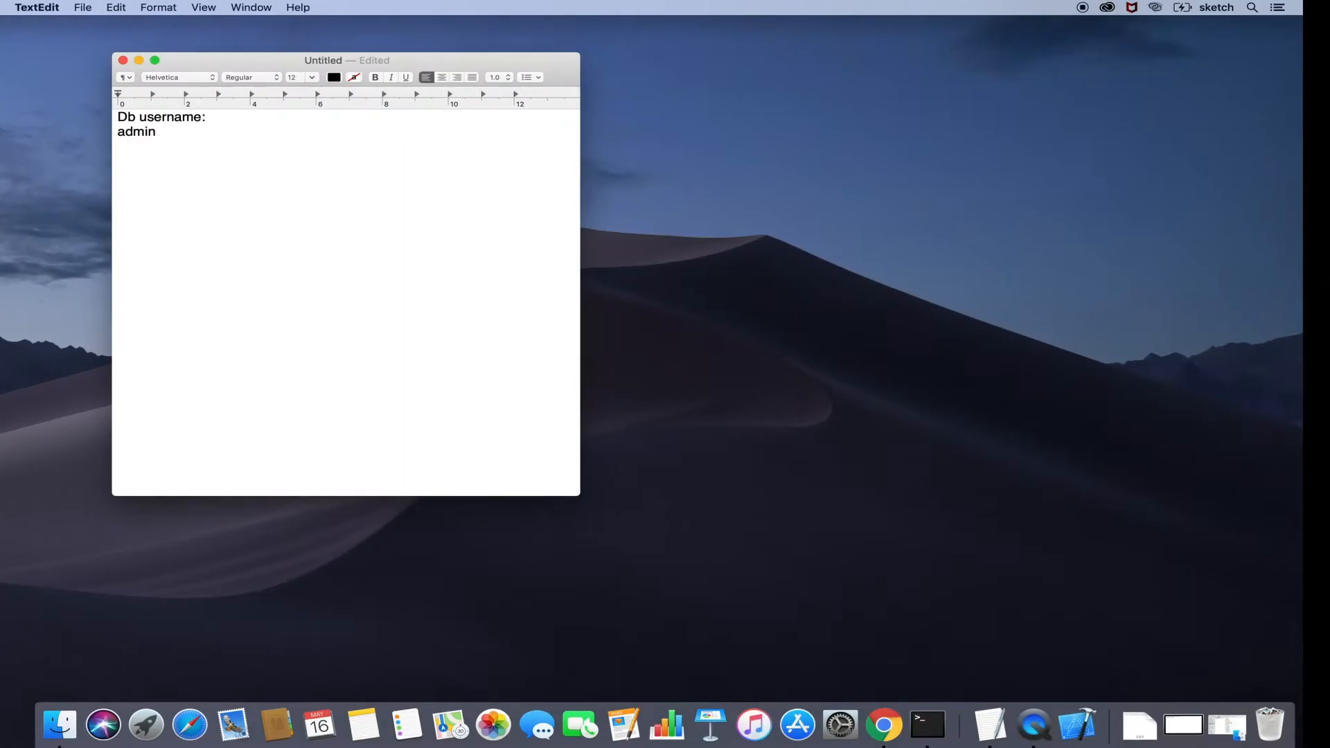
pyautogui.write('Db password:')
pyautogui.press('Return')
pyautogui.write('secret123')
pyautogui.press('Return')
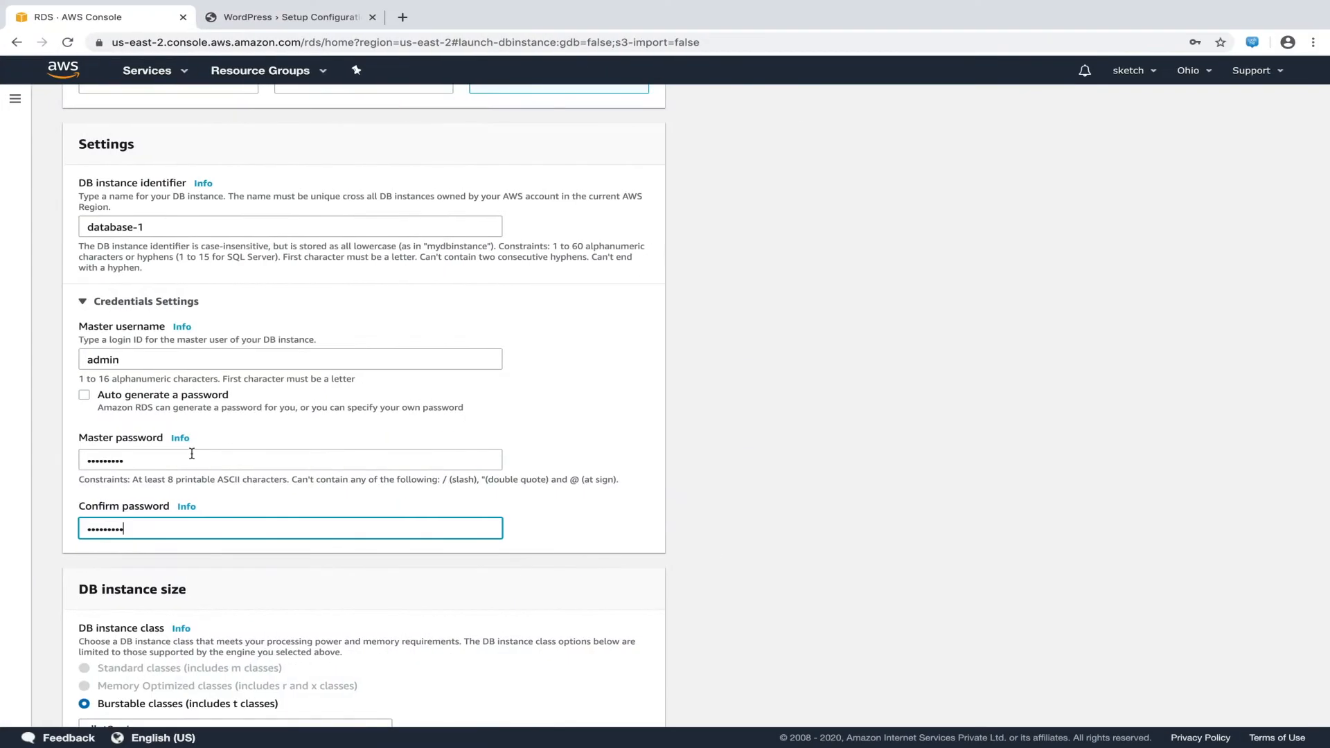
pyautogui.scroll(-10, 192, 453)
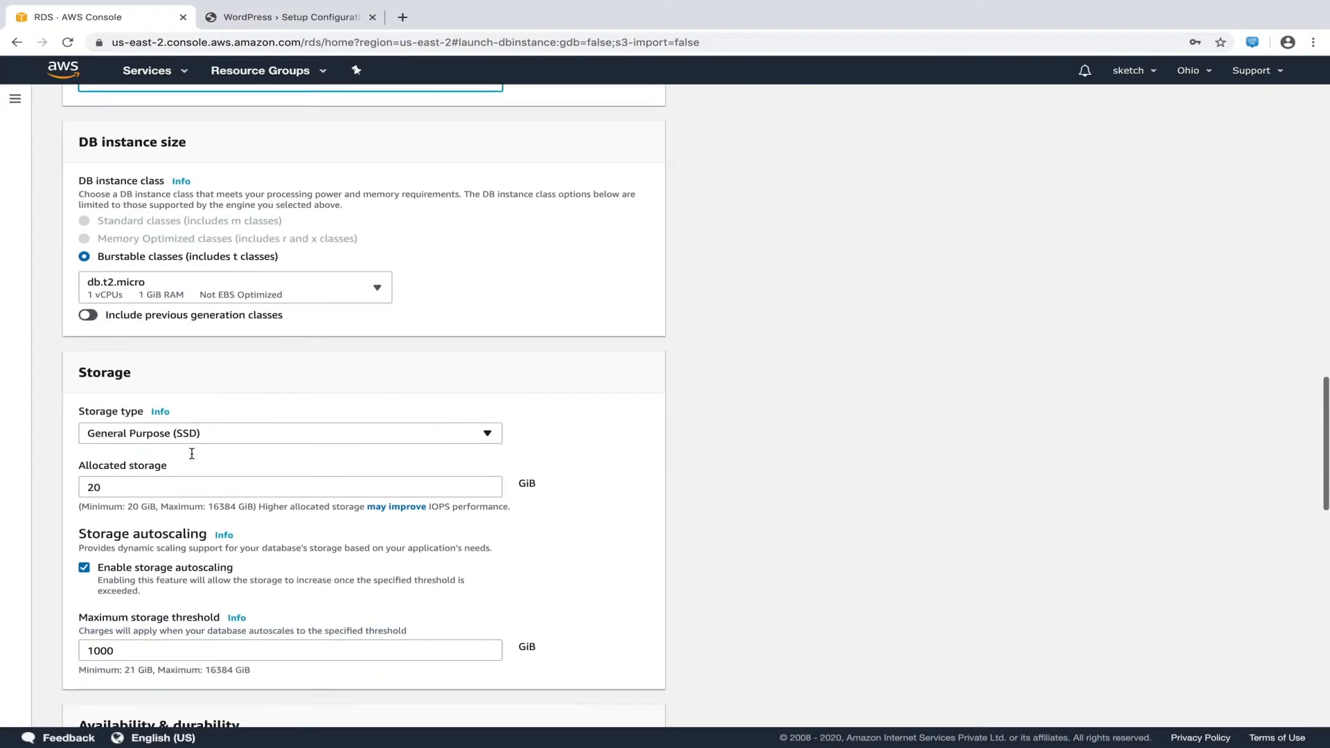
# Expand Additional connectivity configuration to show subnet group, no public access and default security group
pyautogui.scroll(-5, 191, 453)
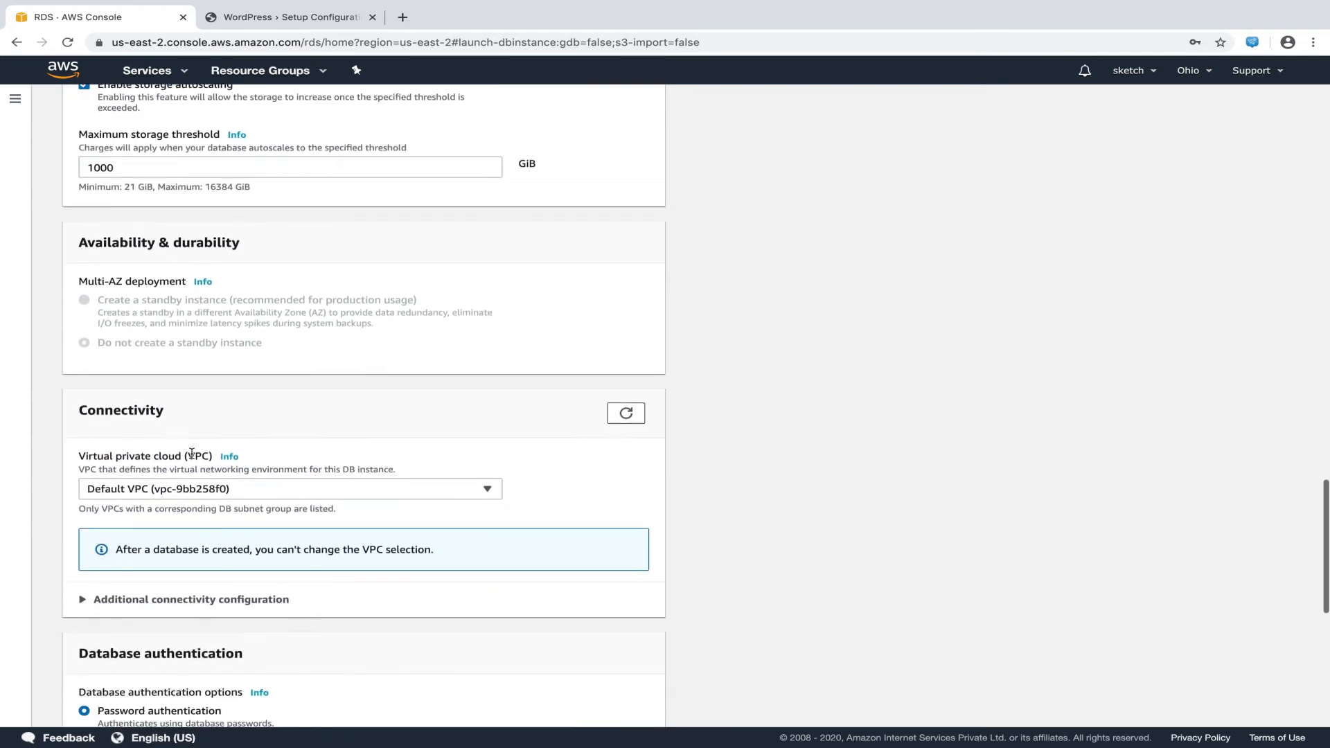
pyautogui.scroll(-2, 192, 453)
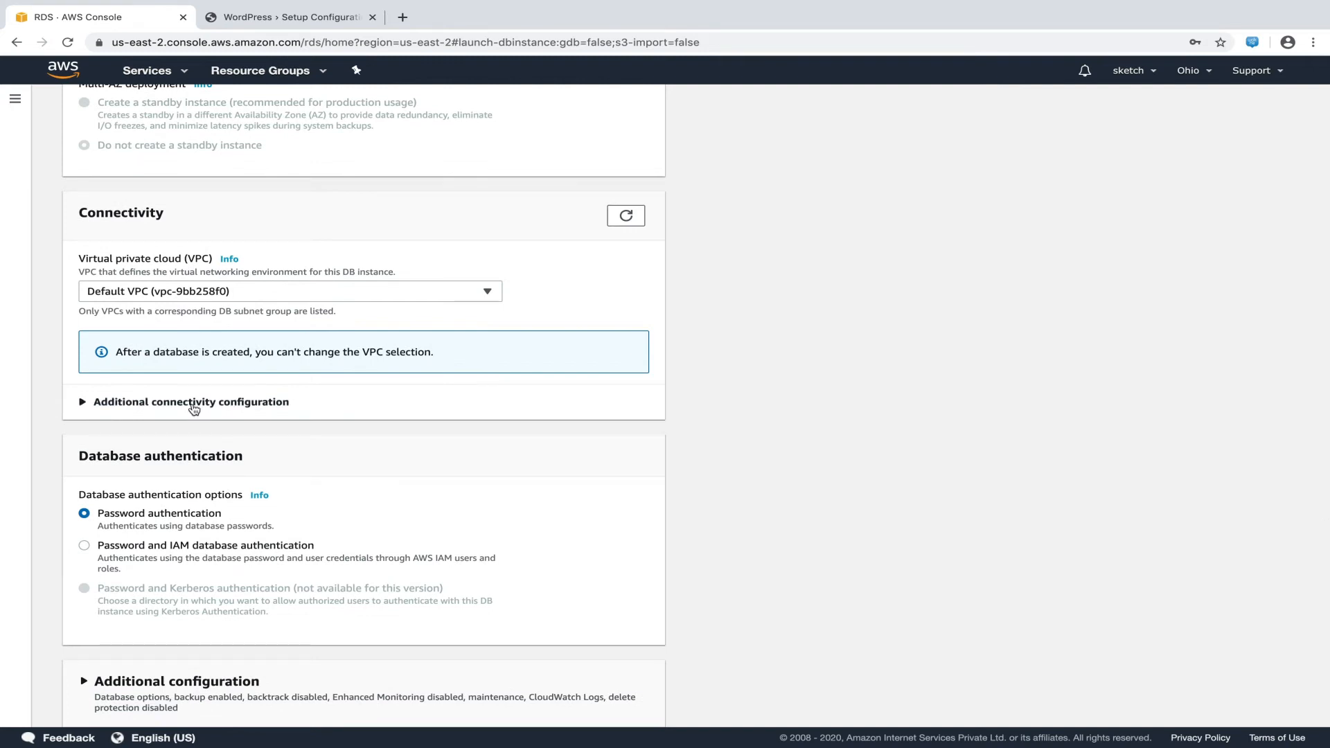
pyautogui.click(194, 409)
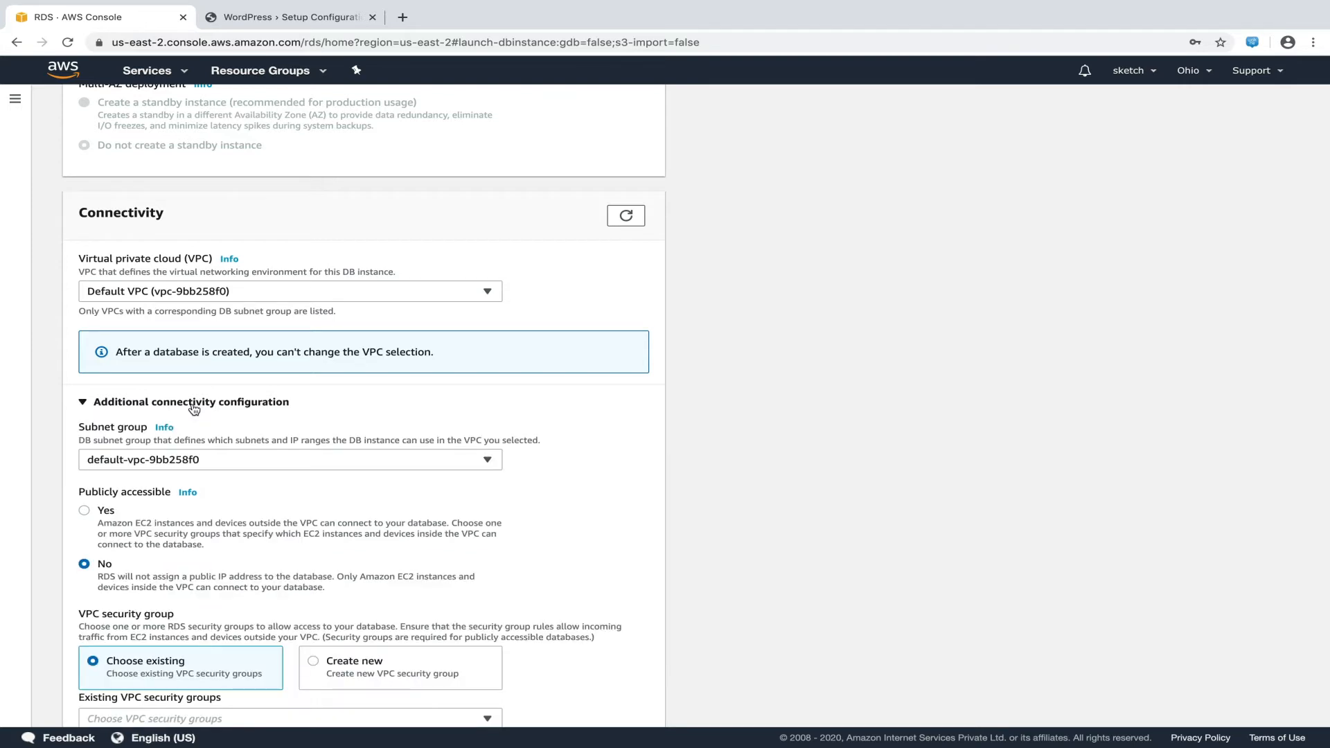
pyautogui.scroll(-2, 194, 409)
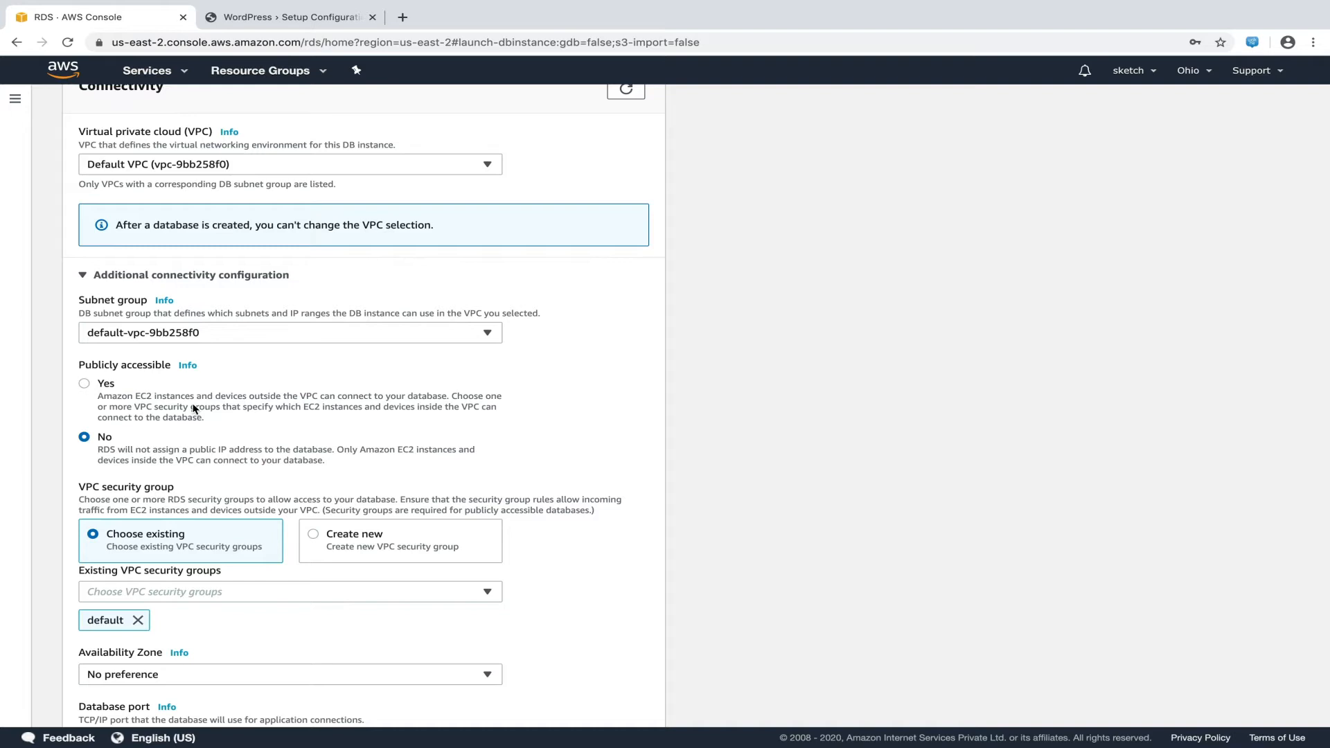
pyautogui.scroll(-2, 194, 408)
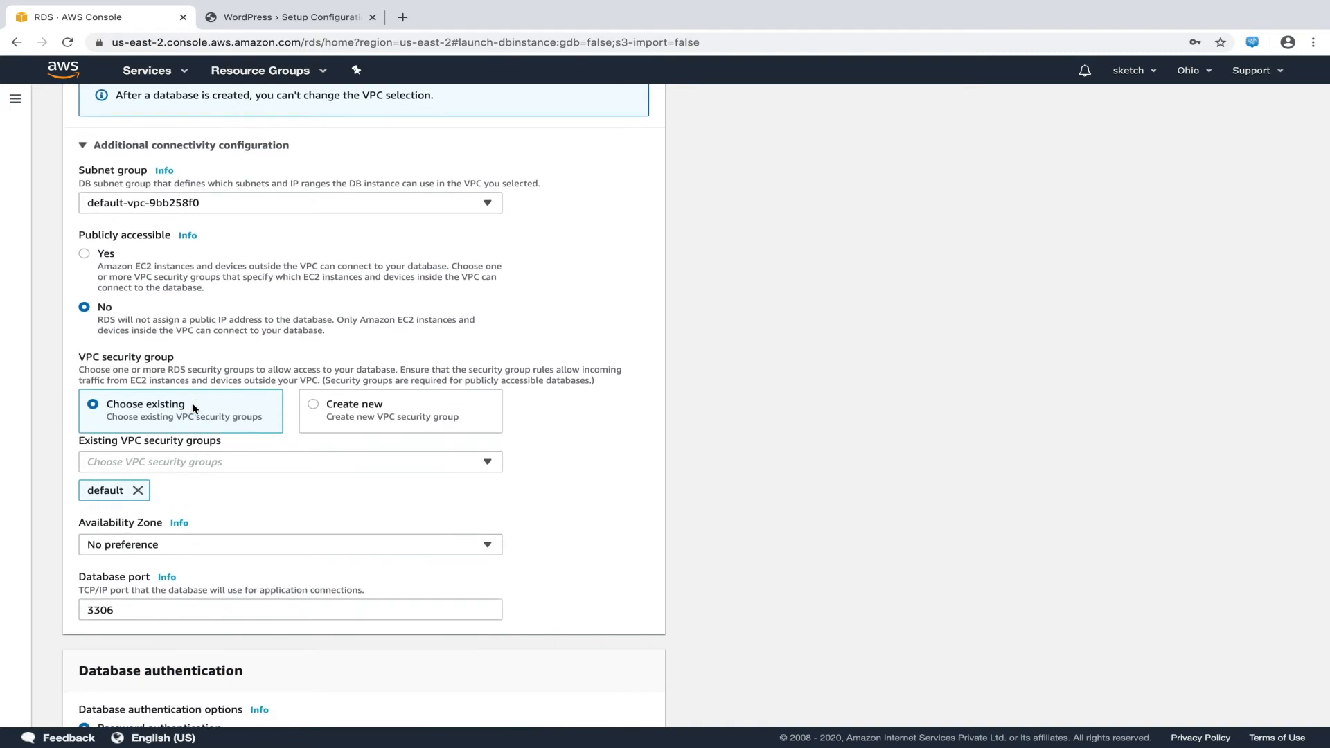
# Choose a new VPC security group for the database, named MyDatabaseSecurityGroup
pyautogui.click(313, 408)
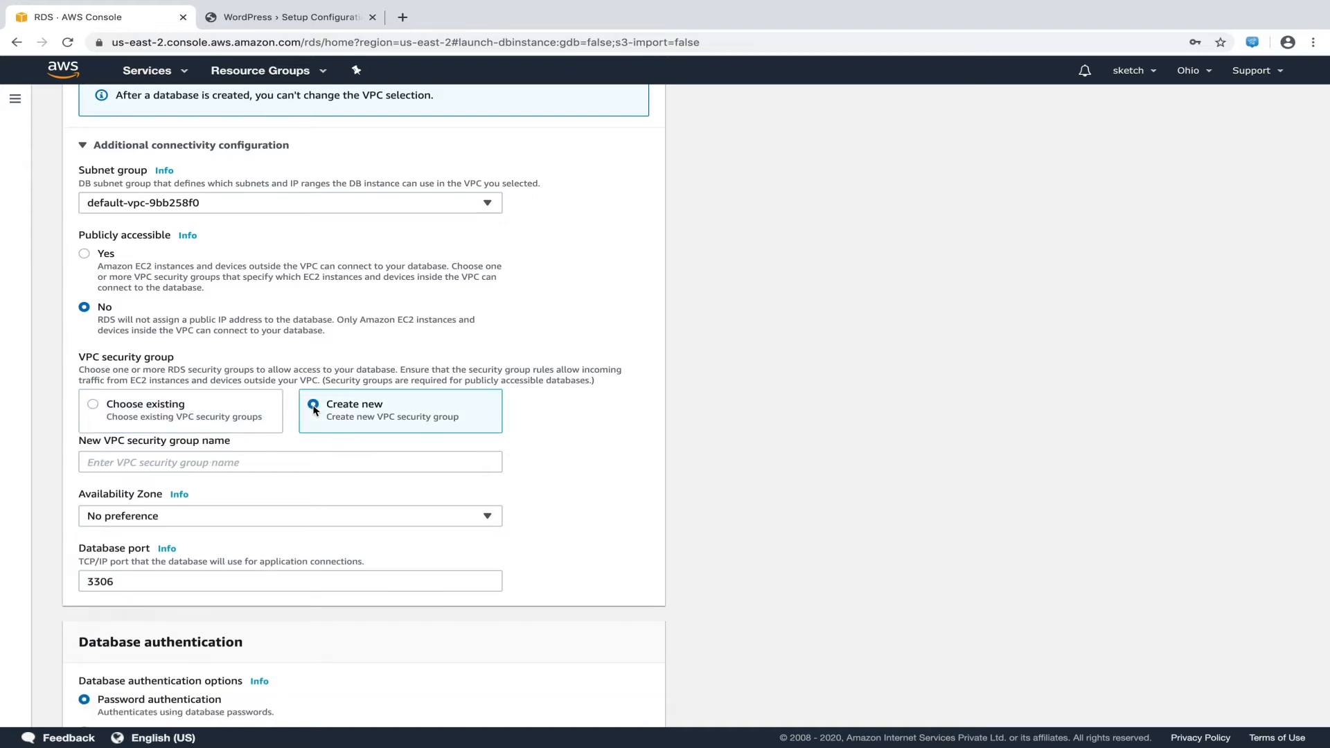
pyautogui.click(297, 461)
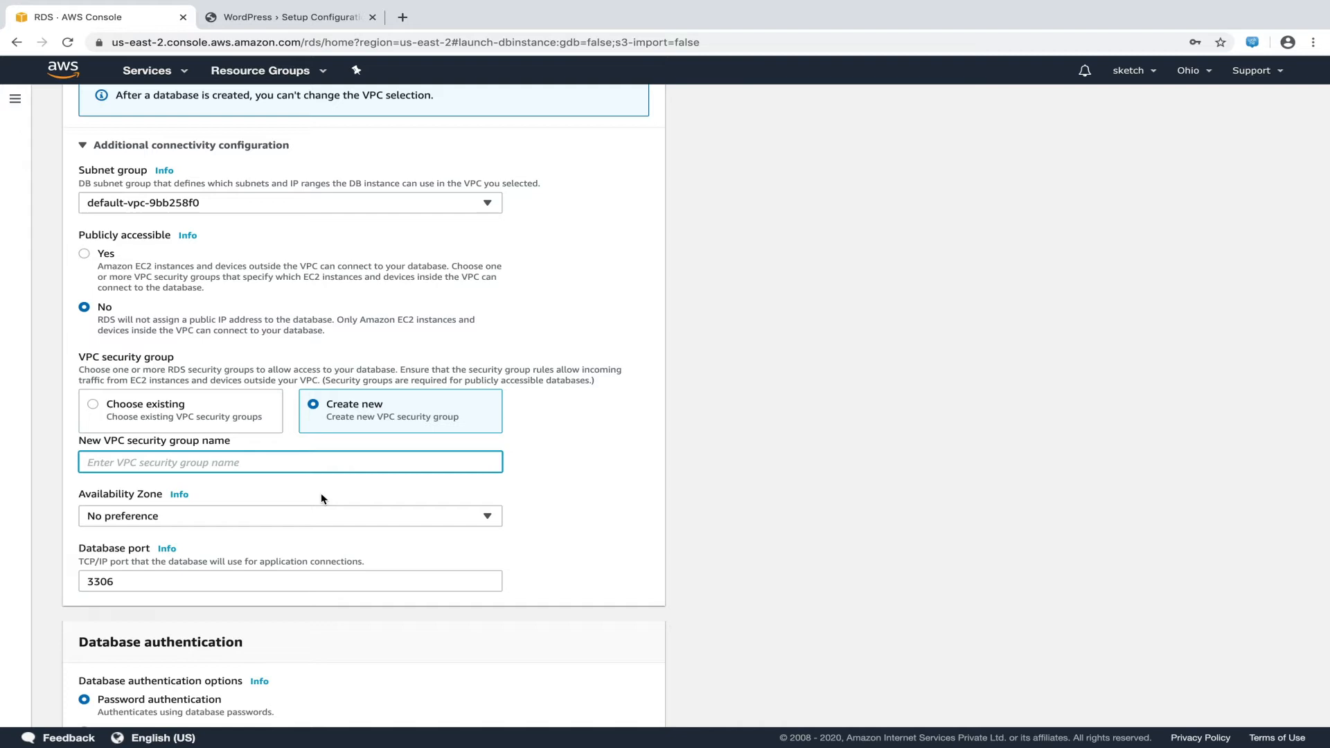
pyautogui.write('MyD')
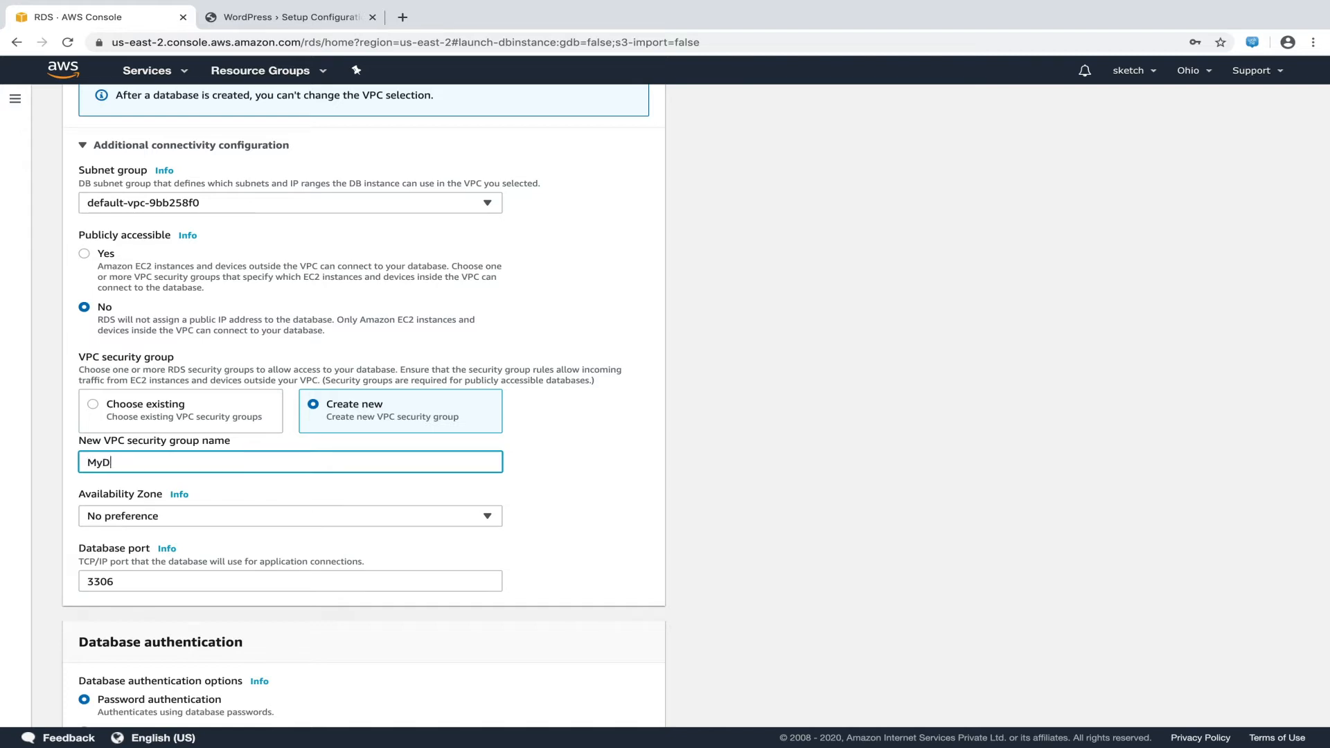
pyautogui.write('atabaseSecurityGroup')
pyautogui.scroll(-8, 321, 505)
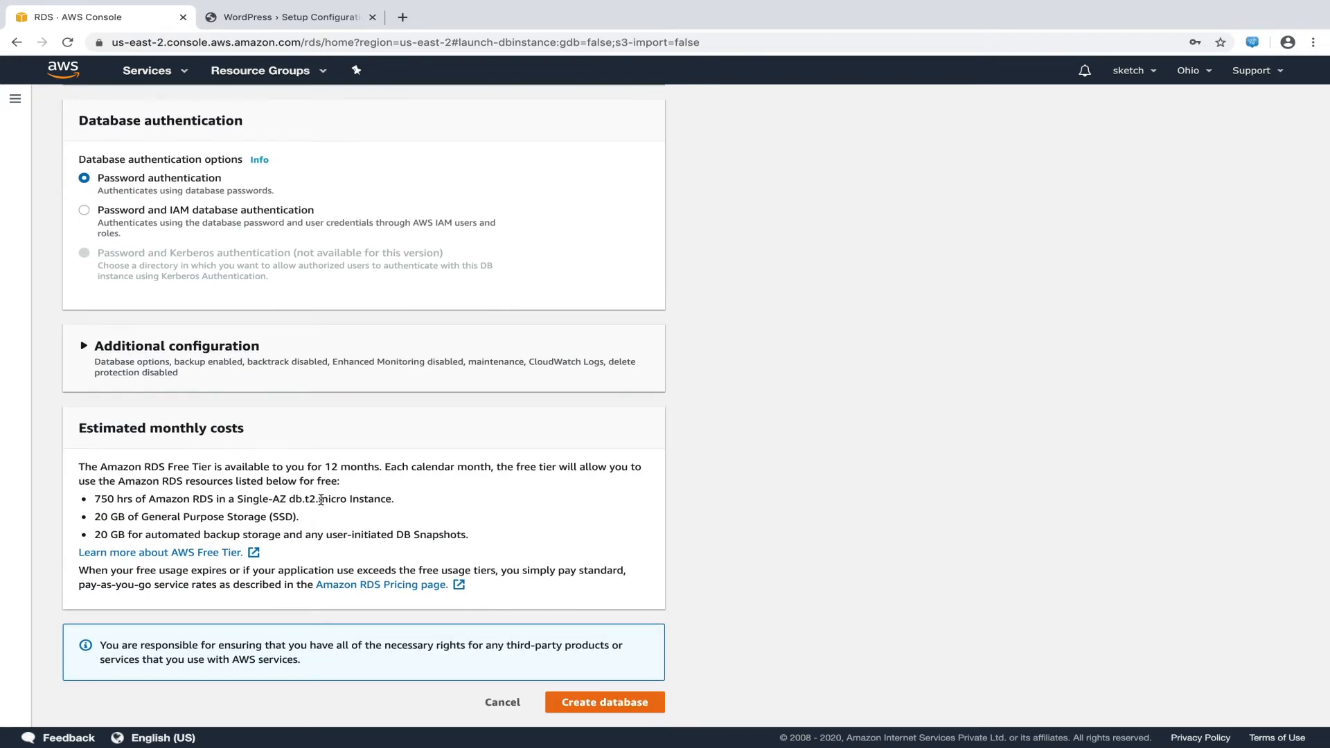
# Set the initial database name to myblog and note it in TextEdit under 'Database name:'
pyautogui.click(260, 378)
pyautogui.click(239, 461)
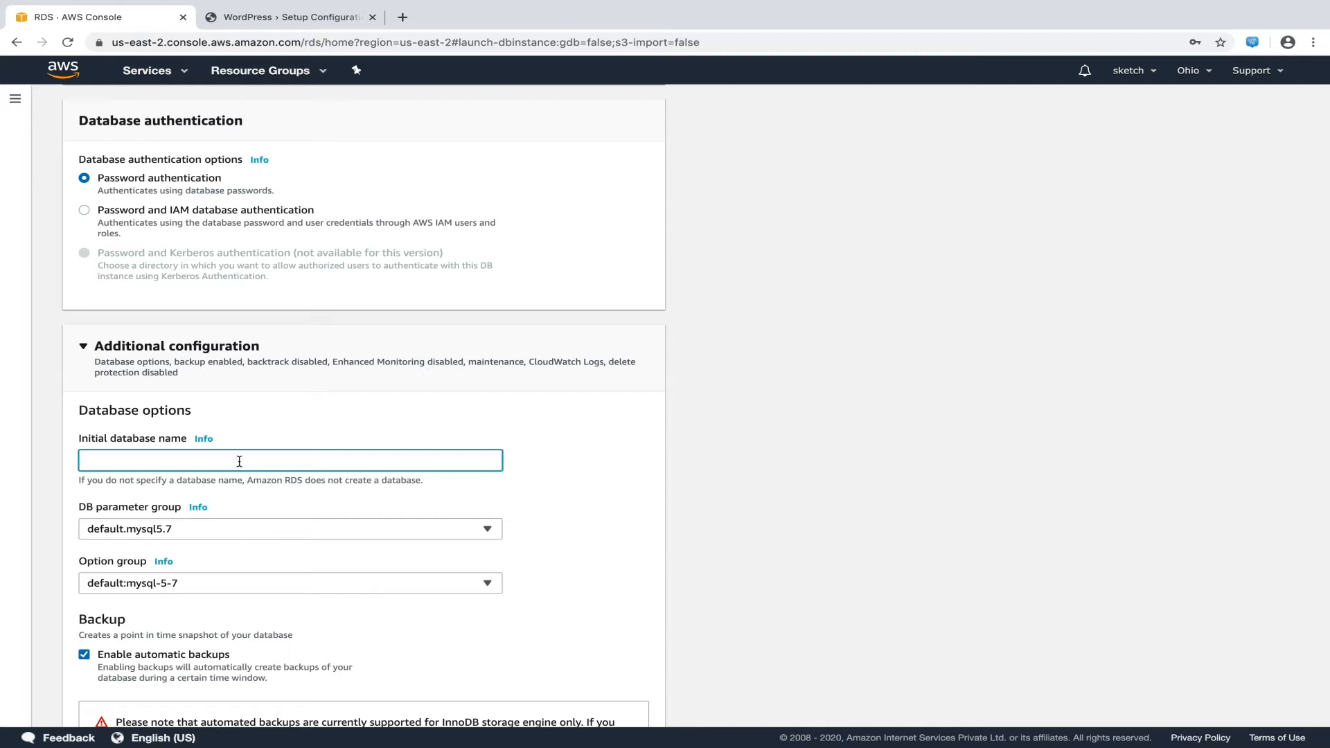
pyautogui.write('myblog')
pyautogui.press('super+a')
pyautogui.press('super+c')
pyautogui.press('super+Tab')
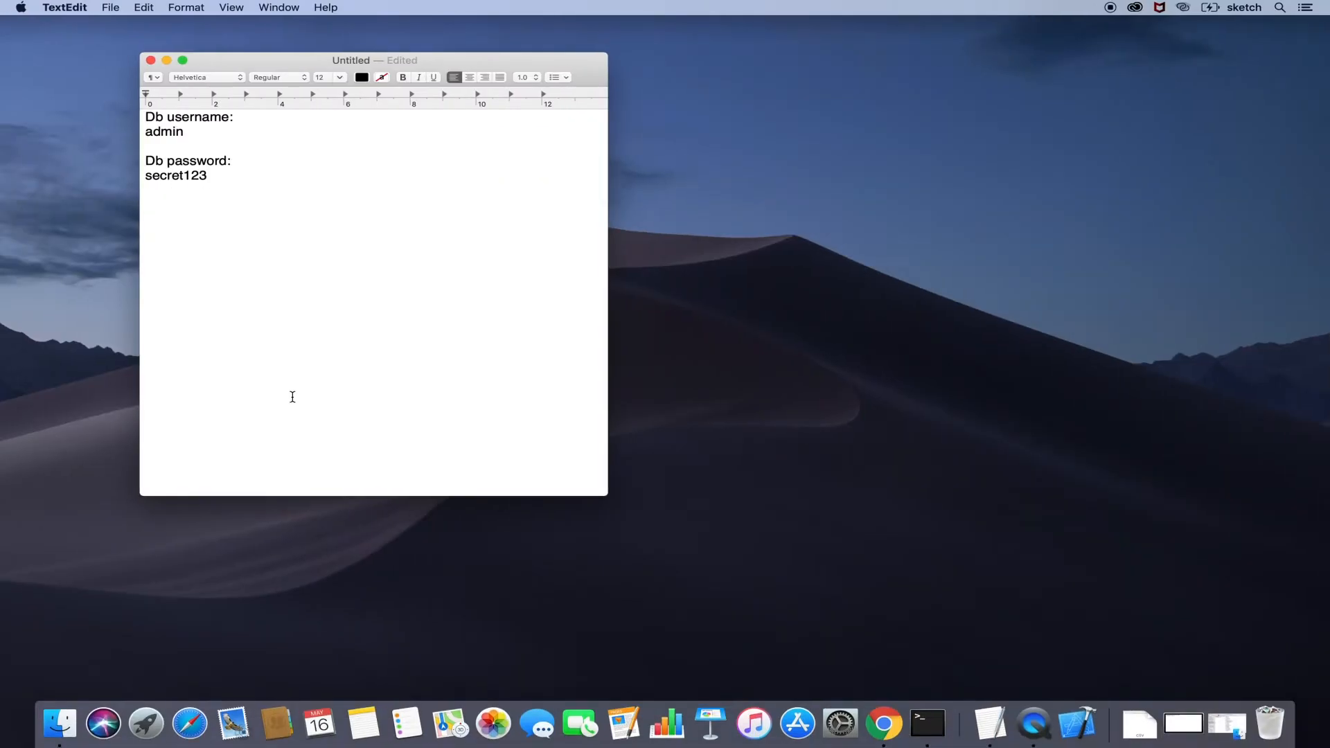
pyautogui.write('Database name:')
pyautogui.press('Return')
pyautogui.press('super+v')
pyautogui.press('super+Tab')
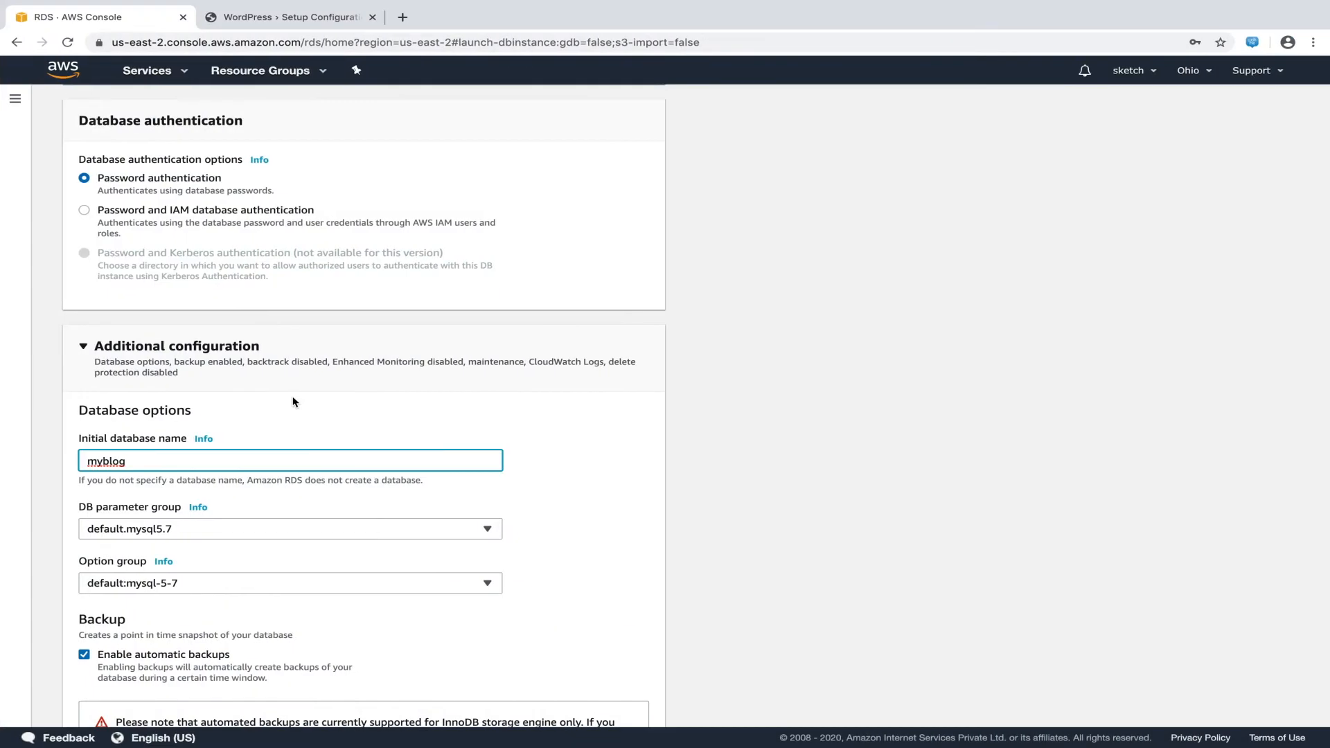
pyautogui.scroll(-3, 293, 402)
pyautogui.scroll(-13, 292, 402)
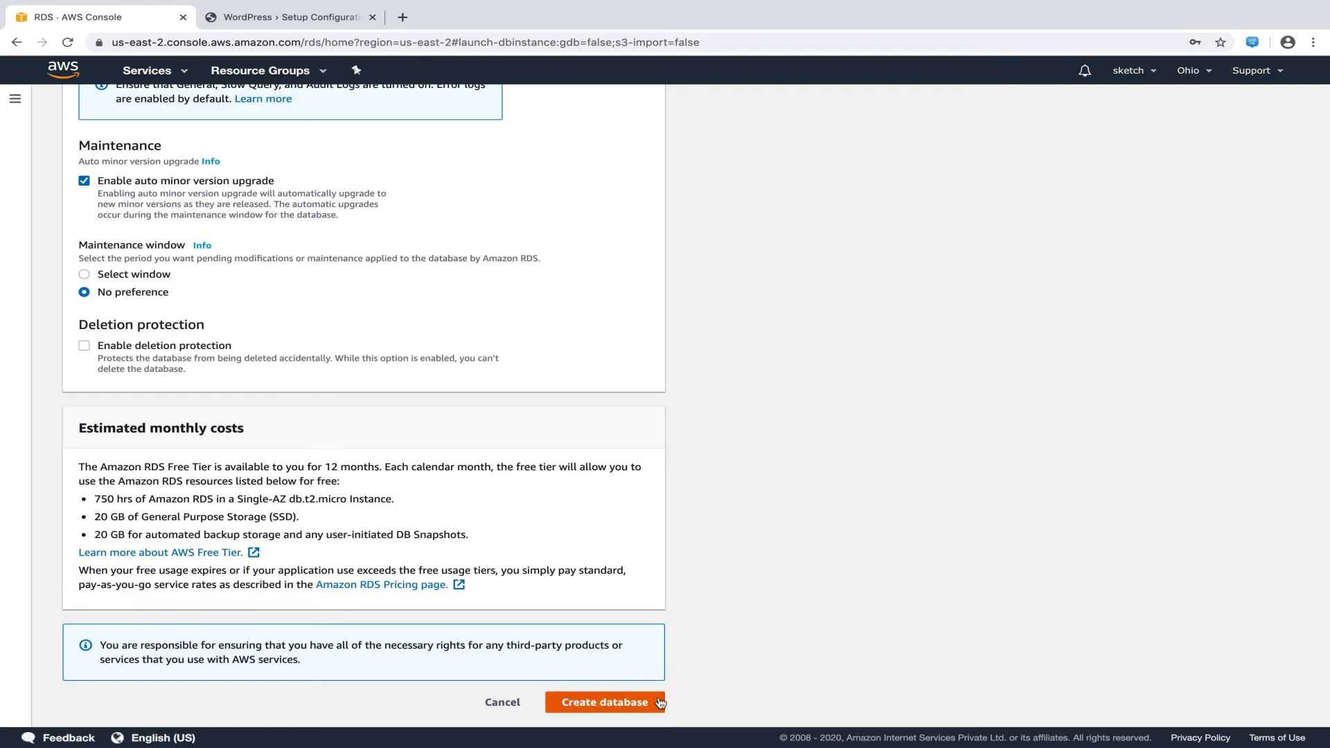
# Create the MySQL database database-1 with the configured settings
pyautogui.click(660, 703)
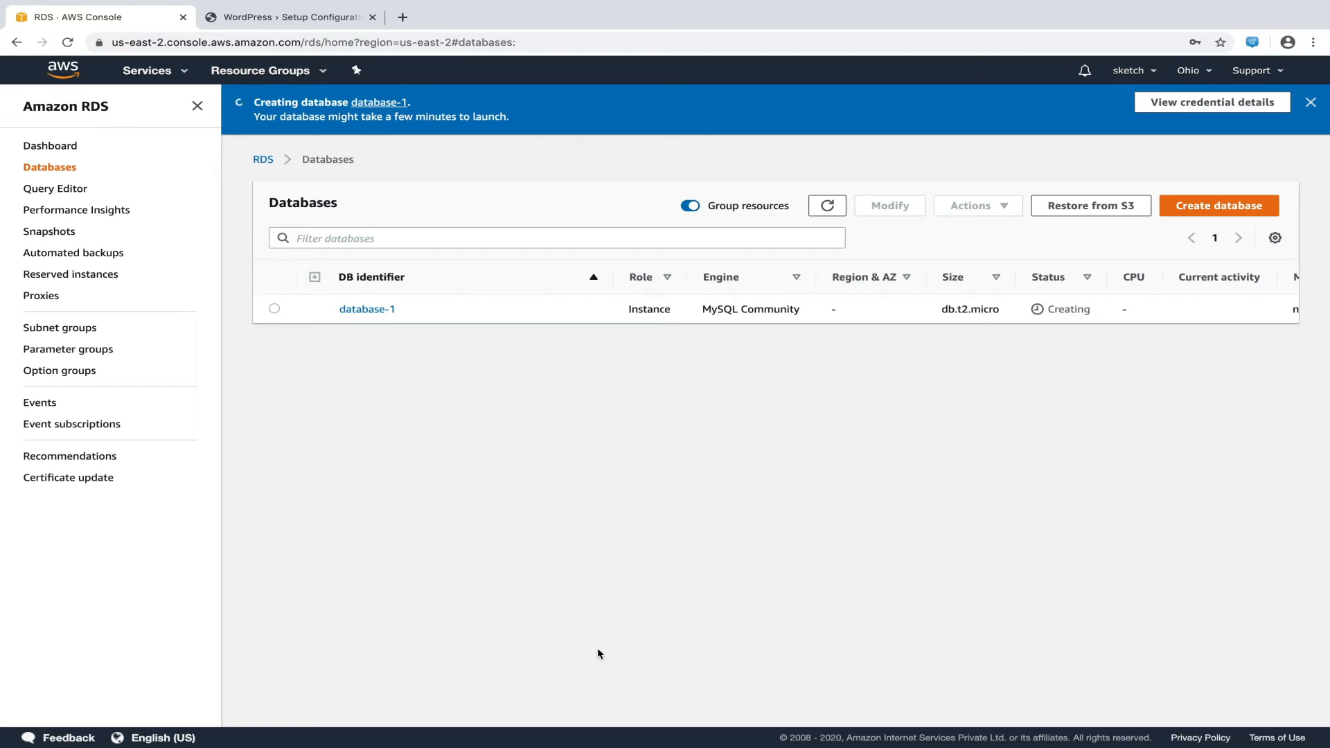
# Open EC2 Security Groups and widen the name column to read MyDatabaseSecurityGroup in full
pyautogui.click(188, 77)
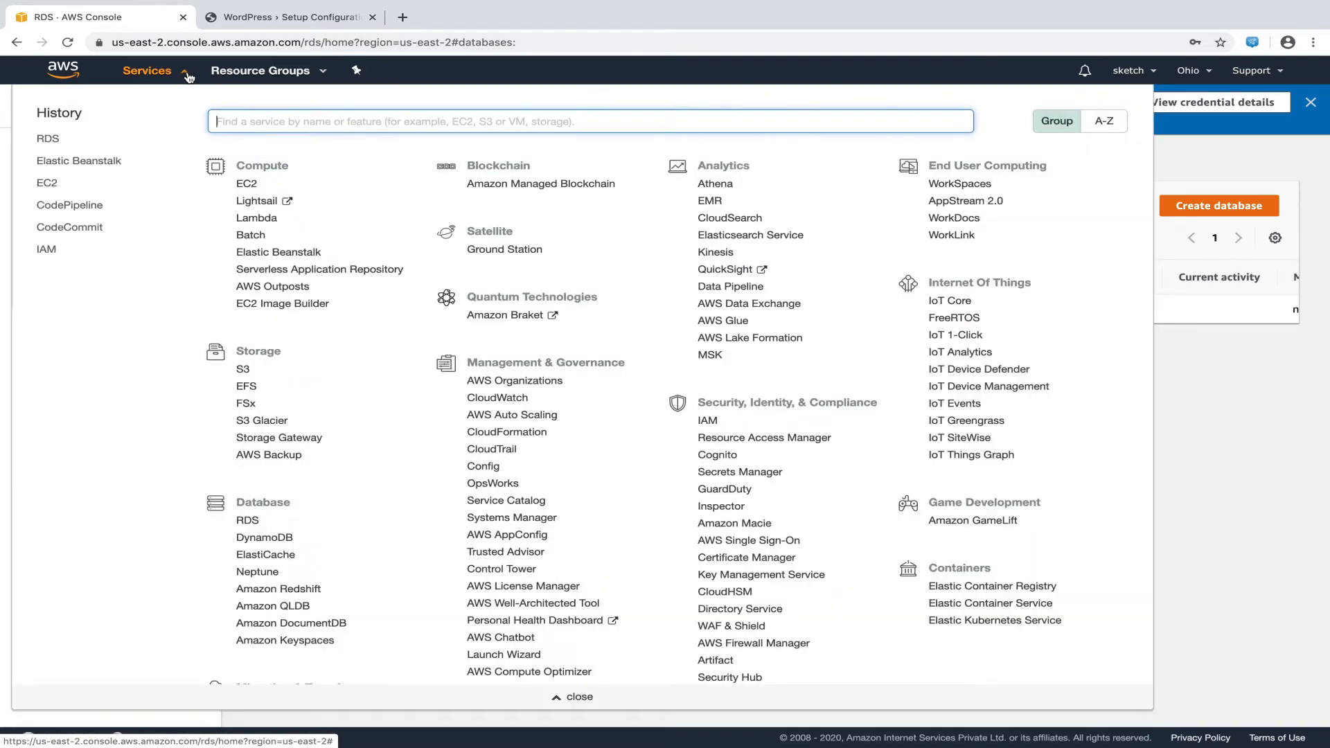
pyautogui.write('ec2')
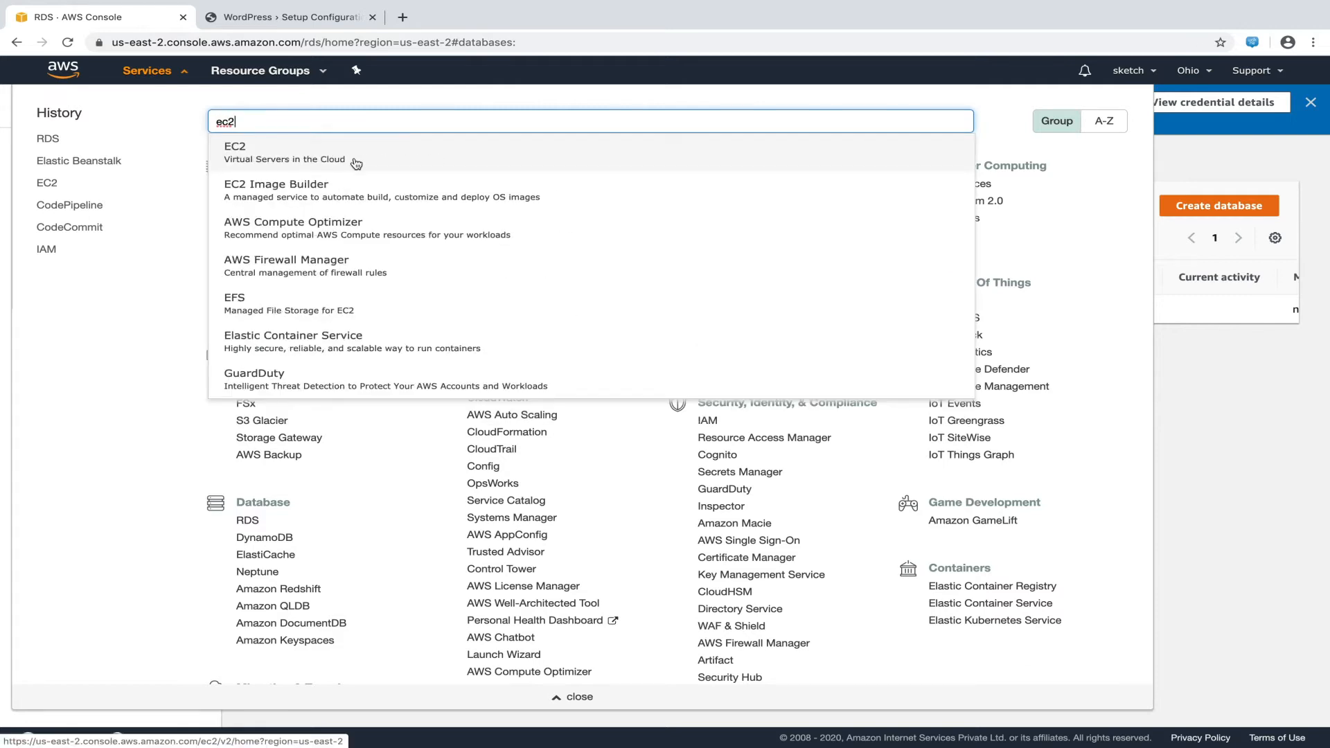
pyautogui.click(356, 163)
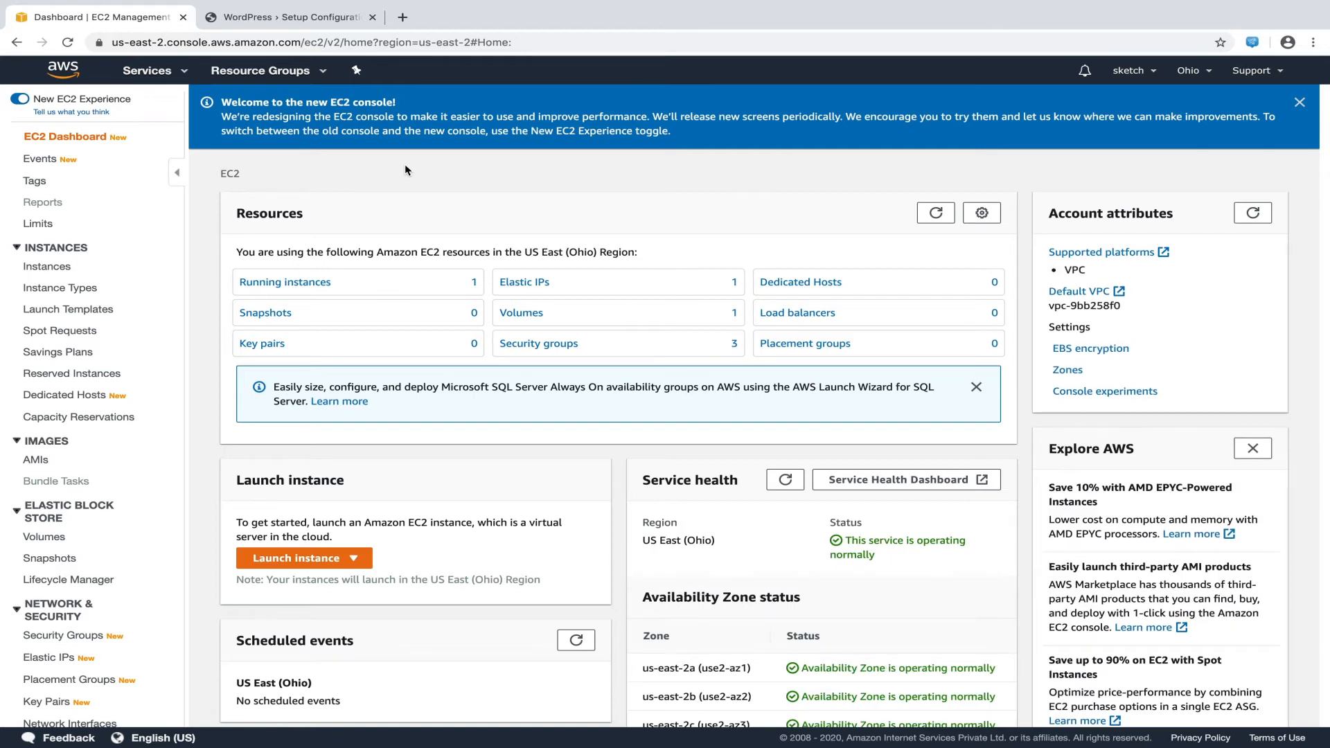
pyautogui.click(556, 347)
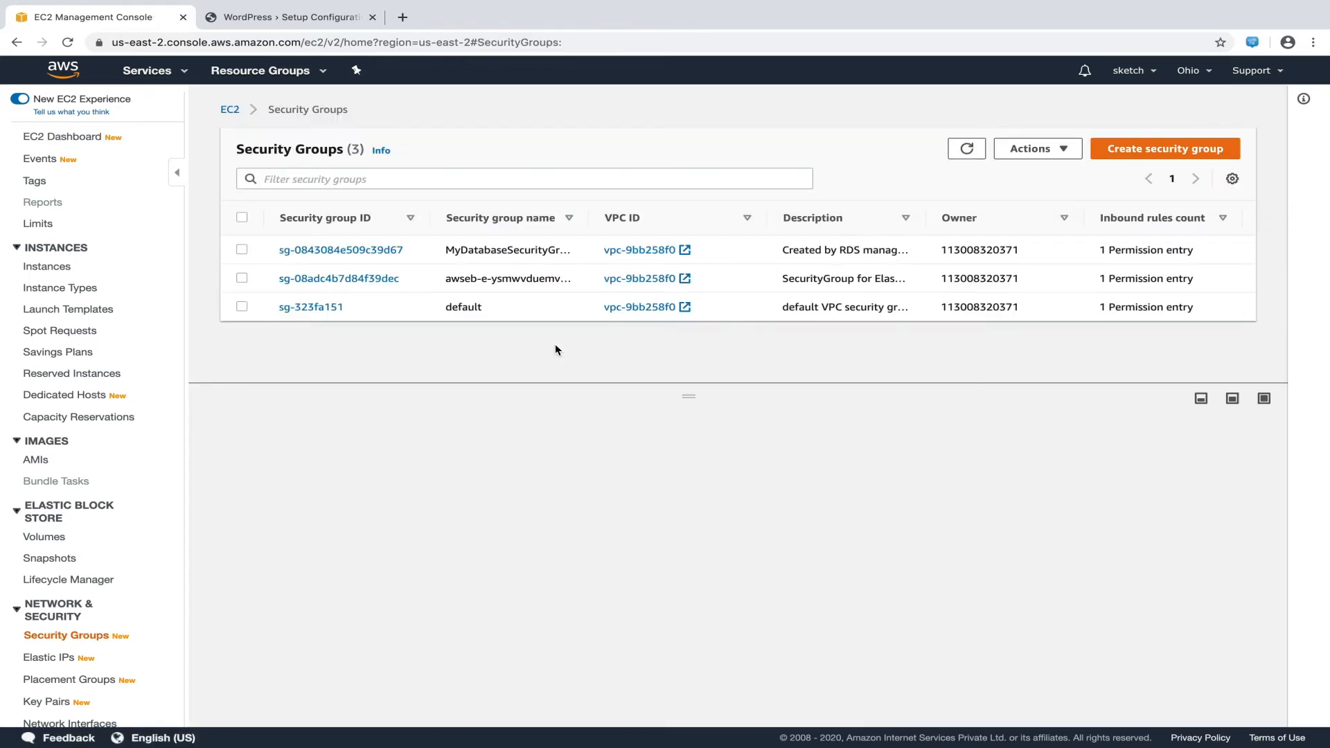
pyautogui.moveTo(588, 216); pyautogui.dragTo(625, 216)
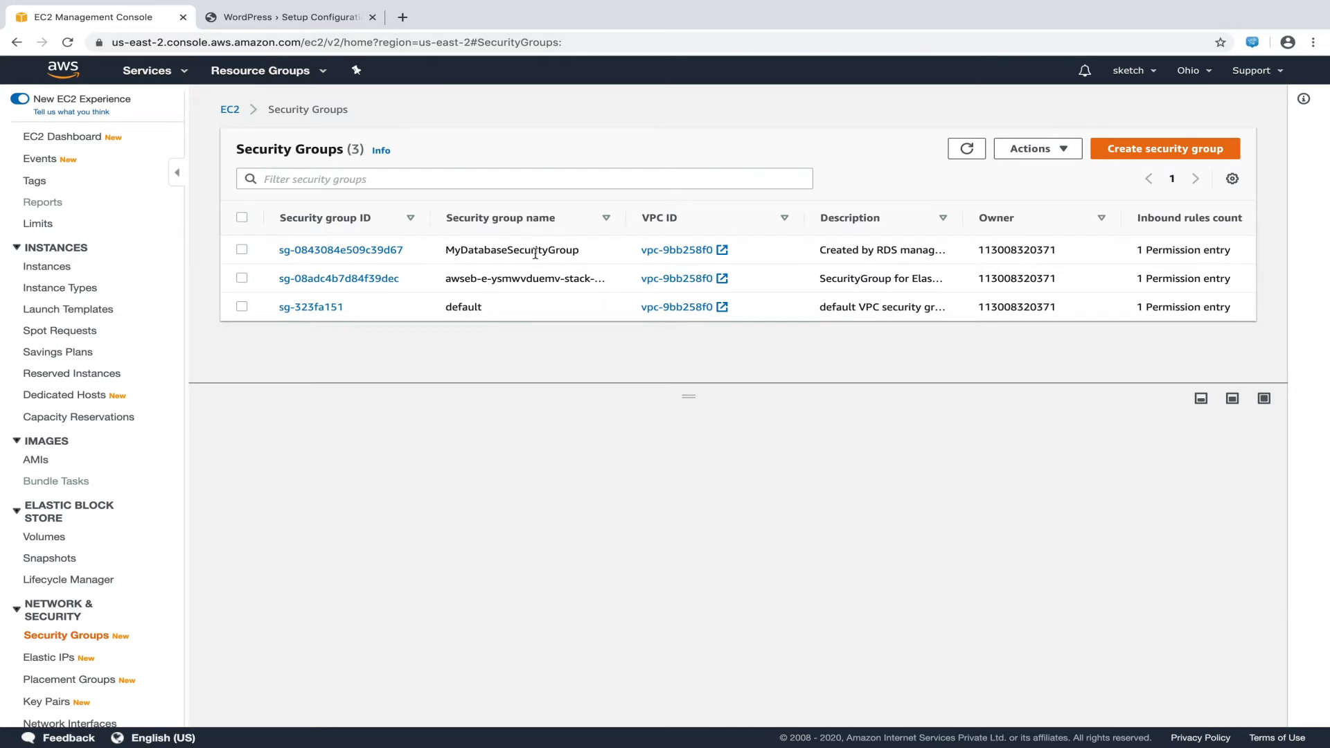
# Edit MyDatabaseSecurityGroup's inbound rules, showing its MYSQL/Aurora rule on TCP port 3306
pyautogui.click(243, 248)
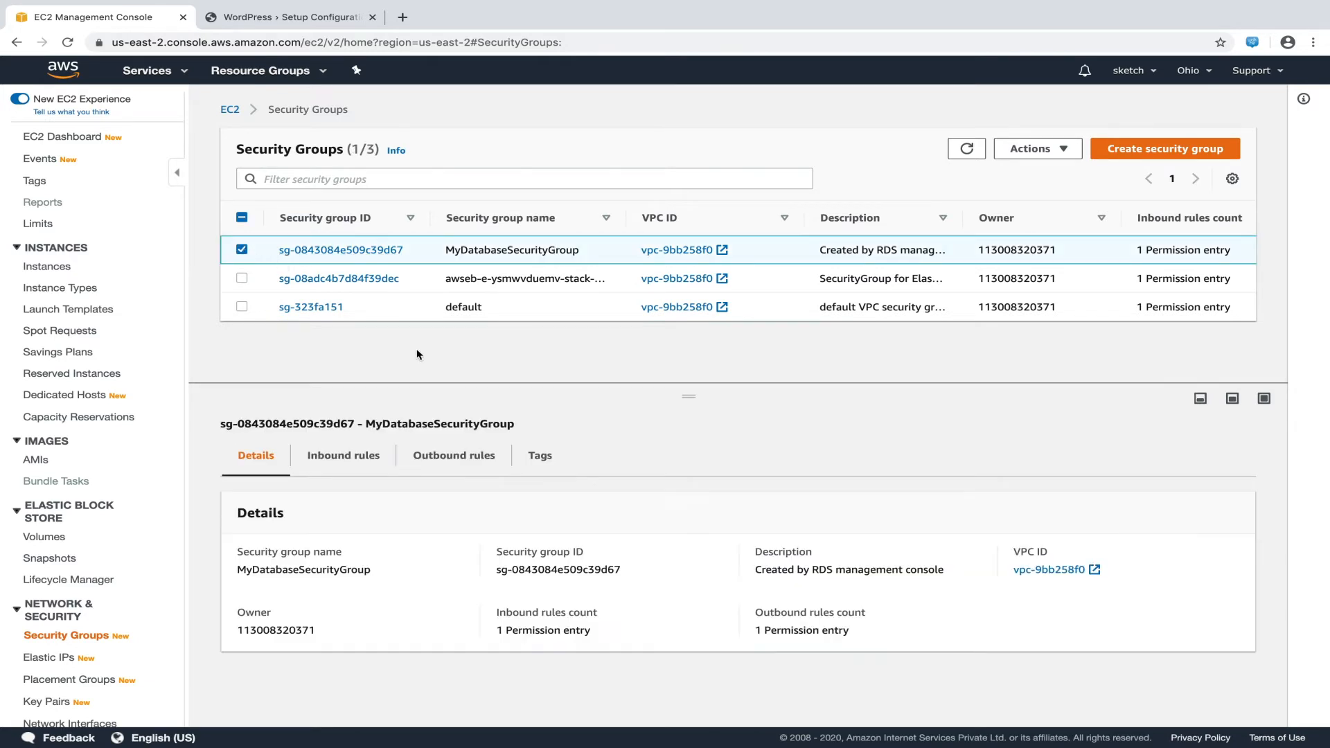
pyautogui.click(345, 457)
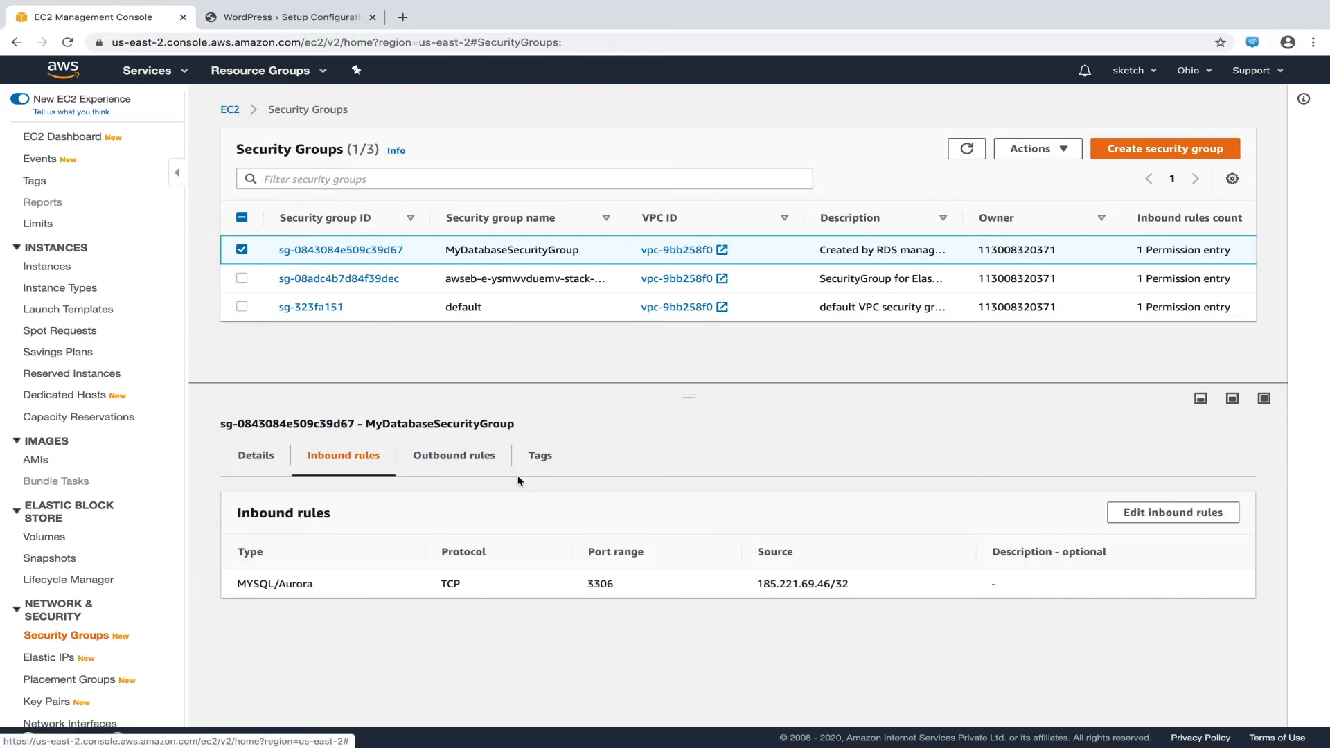
pyautogui.click(1150, 513)
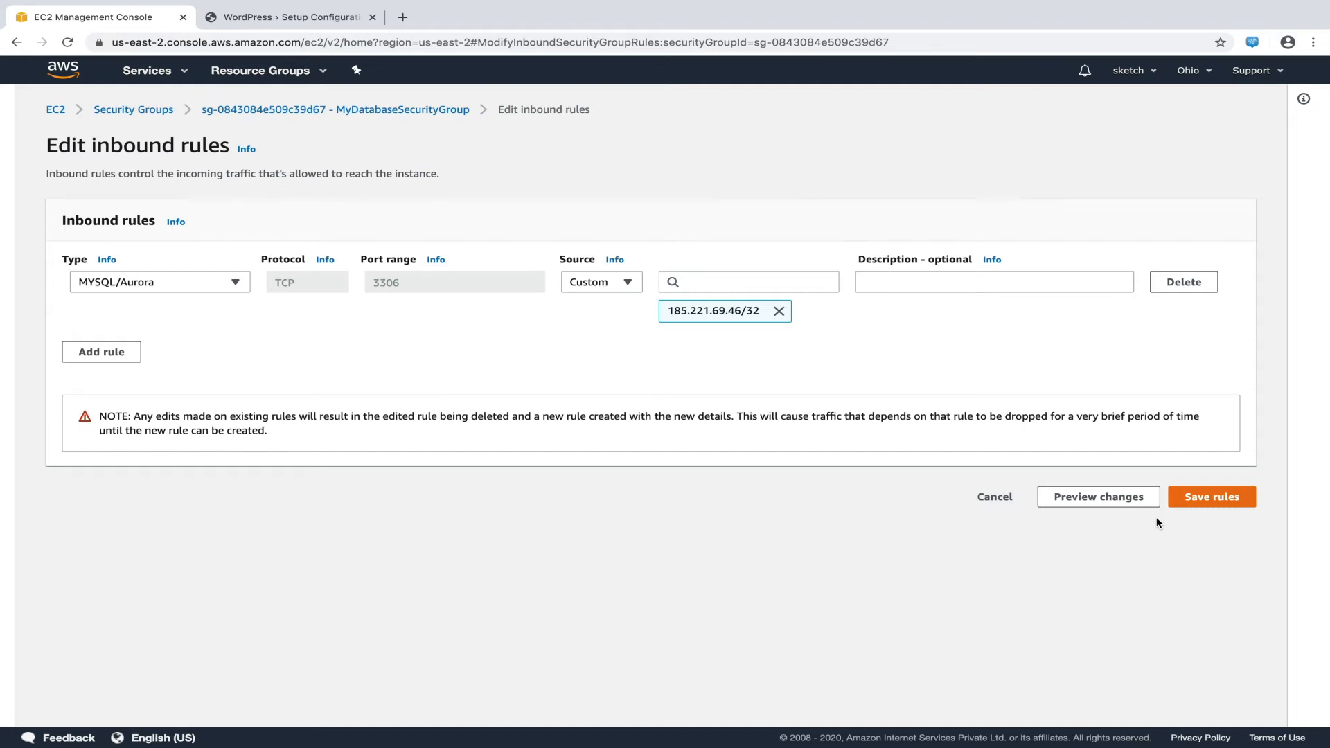
# Replace the MySQL rule's IP source with security group sg-08adc4b7d84f39dec and save the rules
pyautogui.click(779, 311)
pyautogui.click(764, 281)
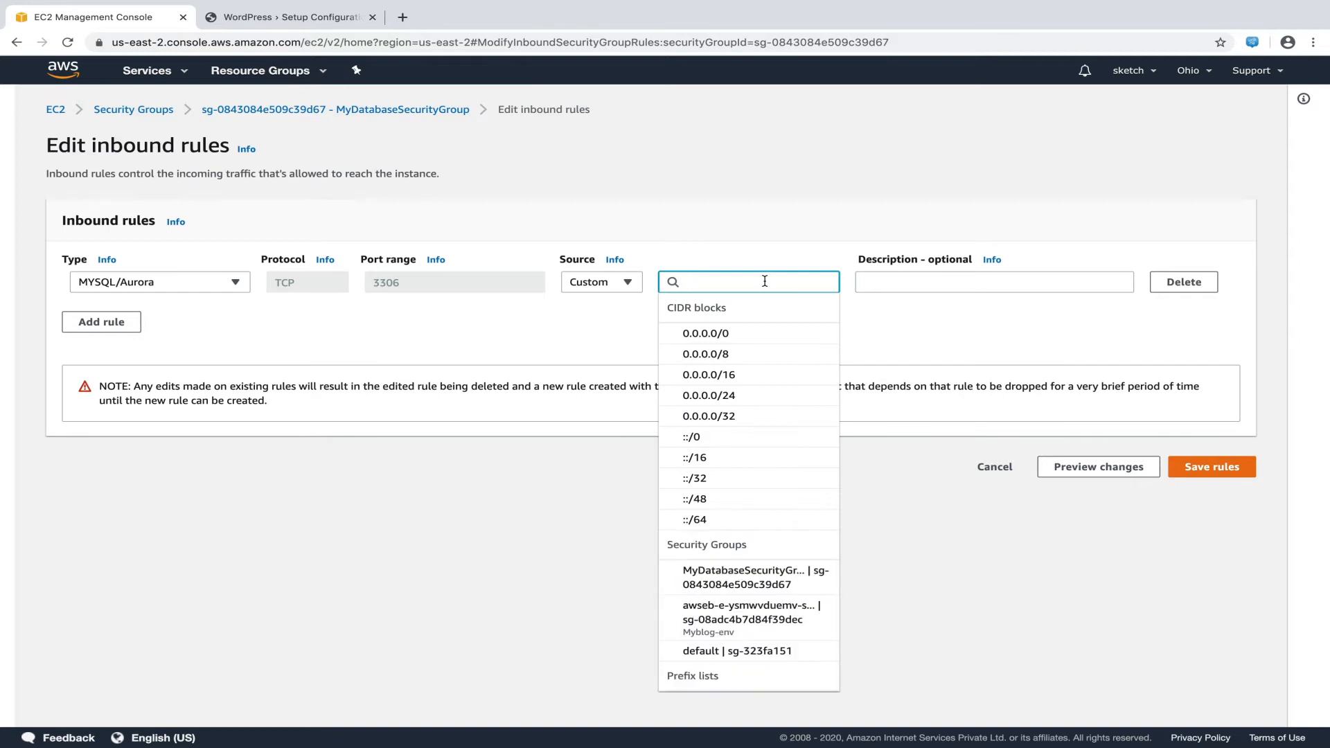
pyautogui.write('sg')
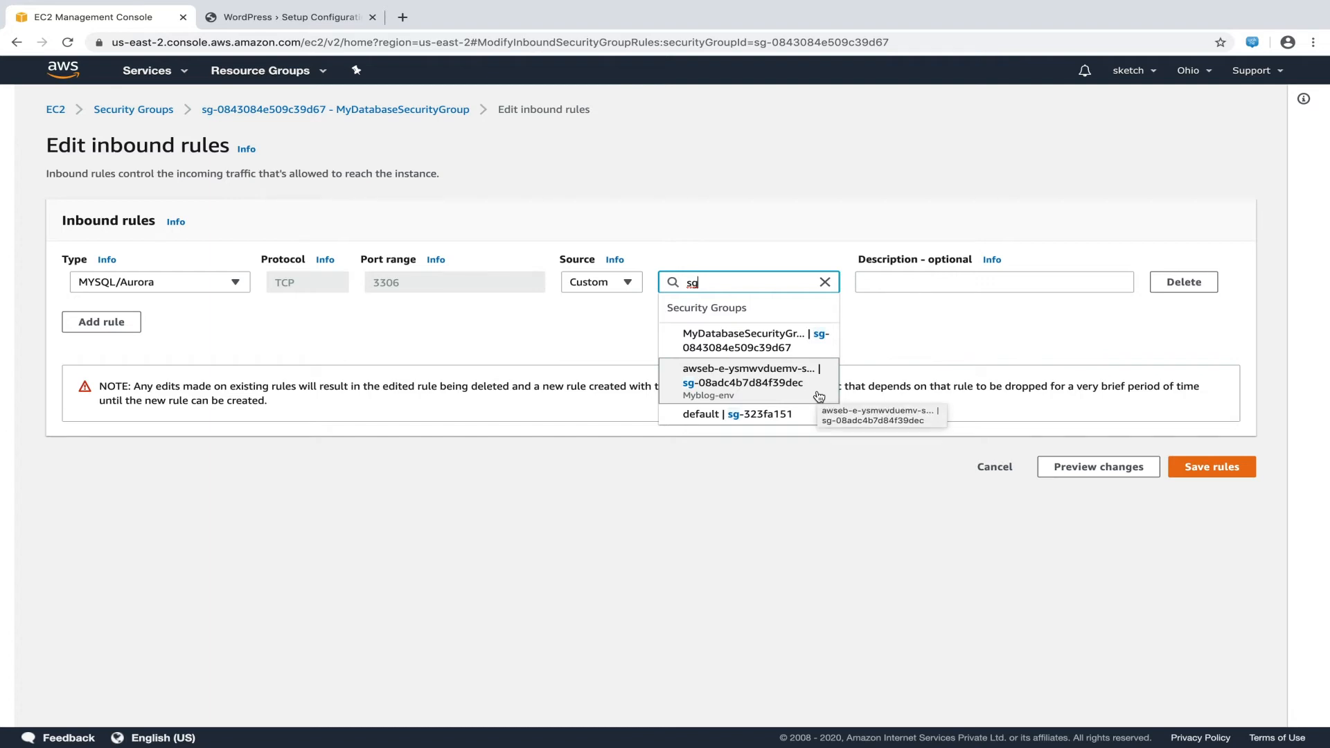
pyautogui.click(820, 397)
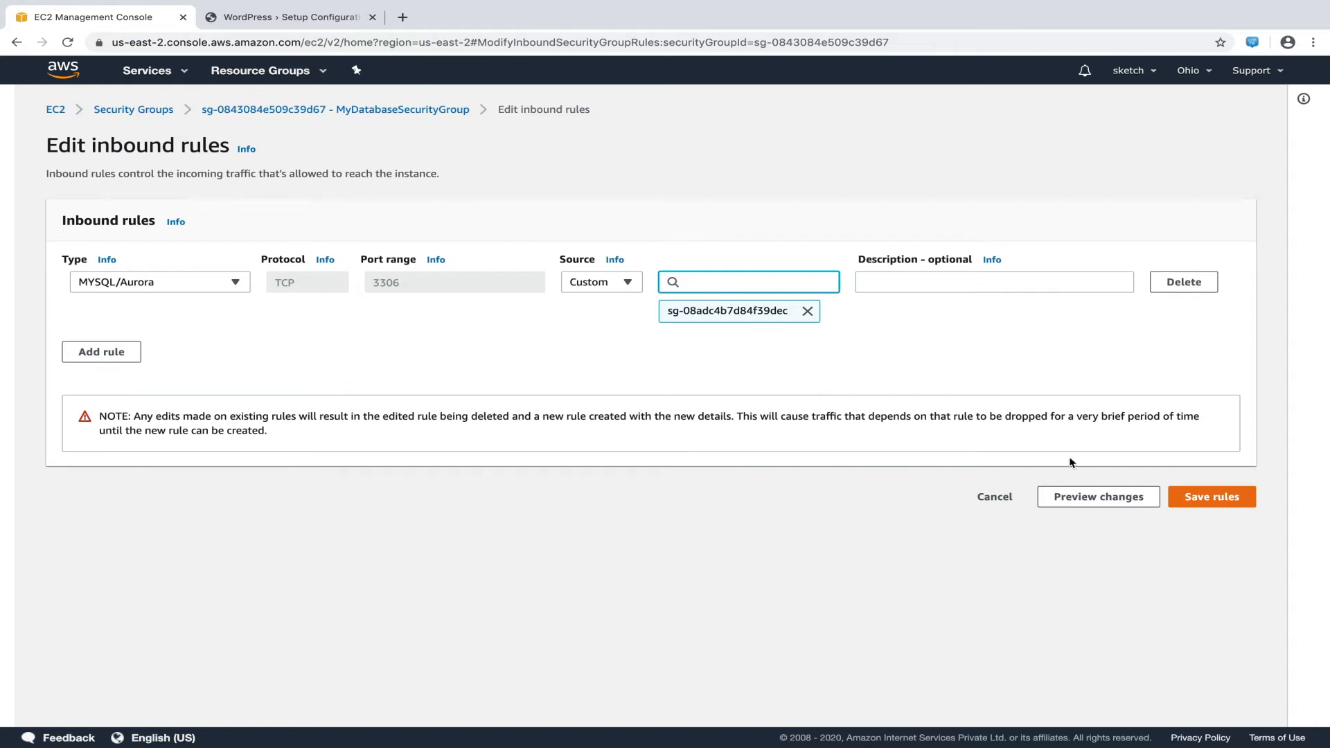
pyautogui.click(1205, 498)
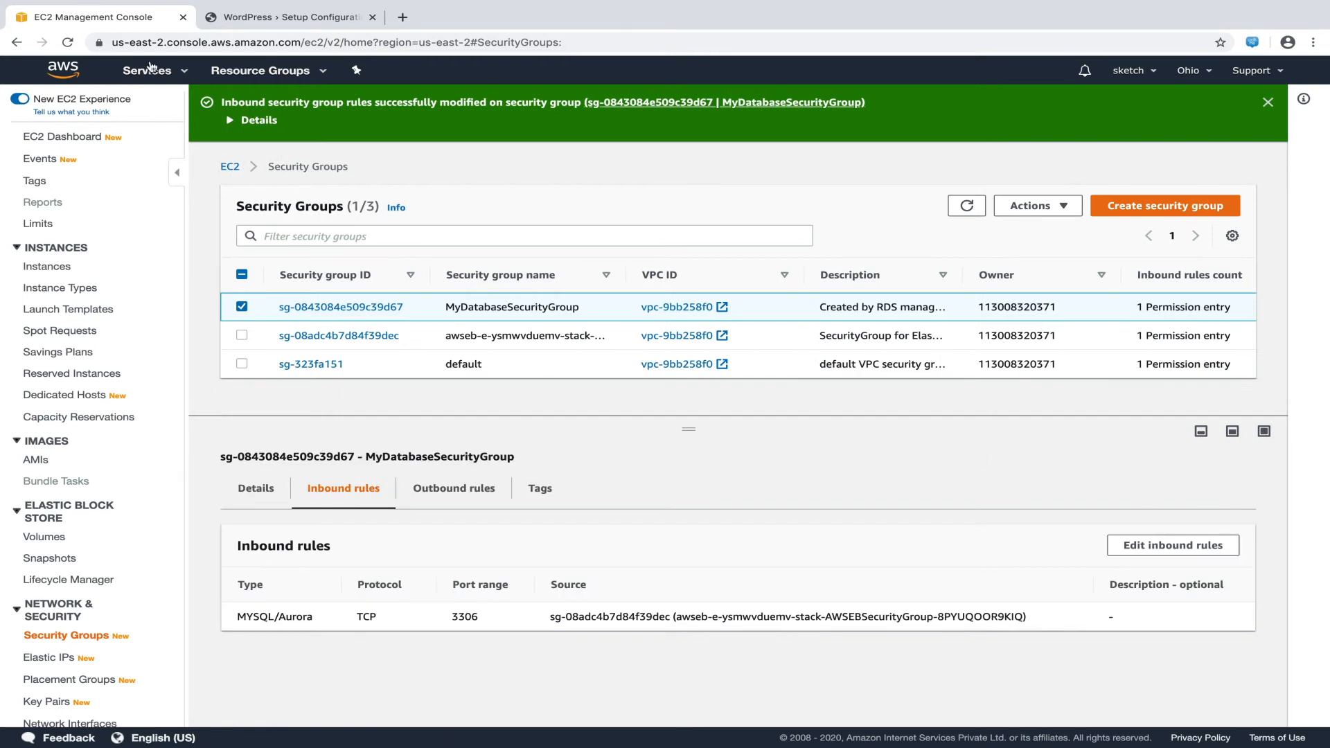
# Go to RDS and list the DB instances to confirm database-1 is Available
pyautogui.click(185, 72)
pyautogui.write('rds')
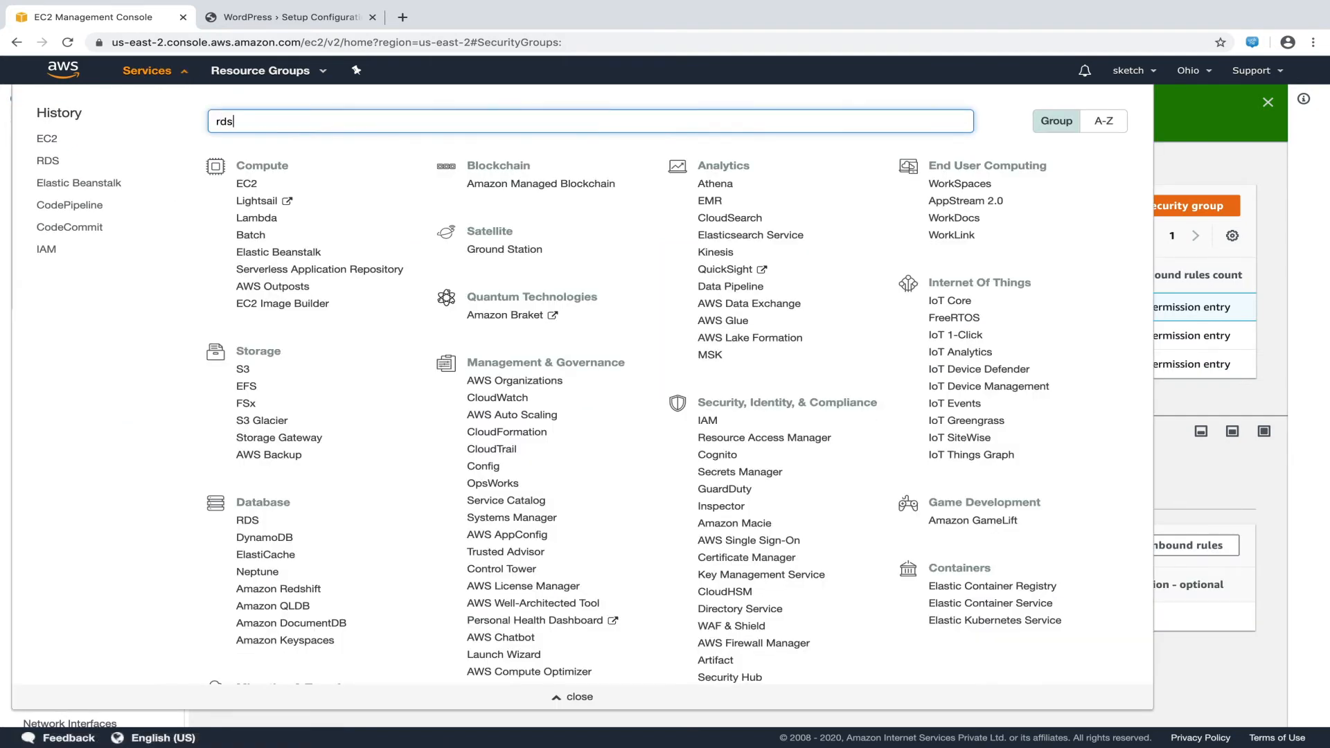
pyautogui.click(427, 159)
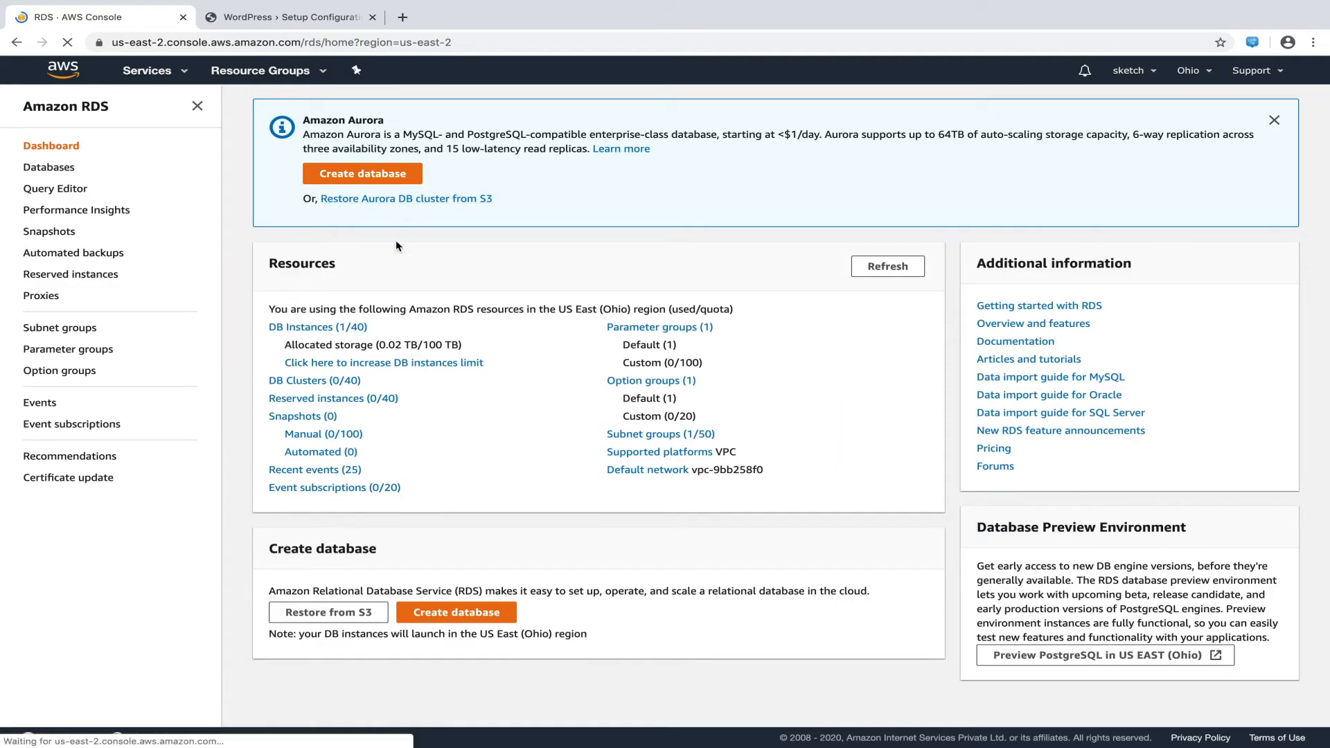
pyautogui.click(354, 327)
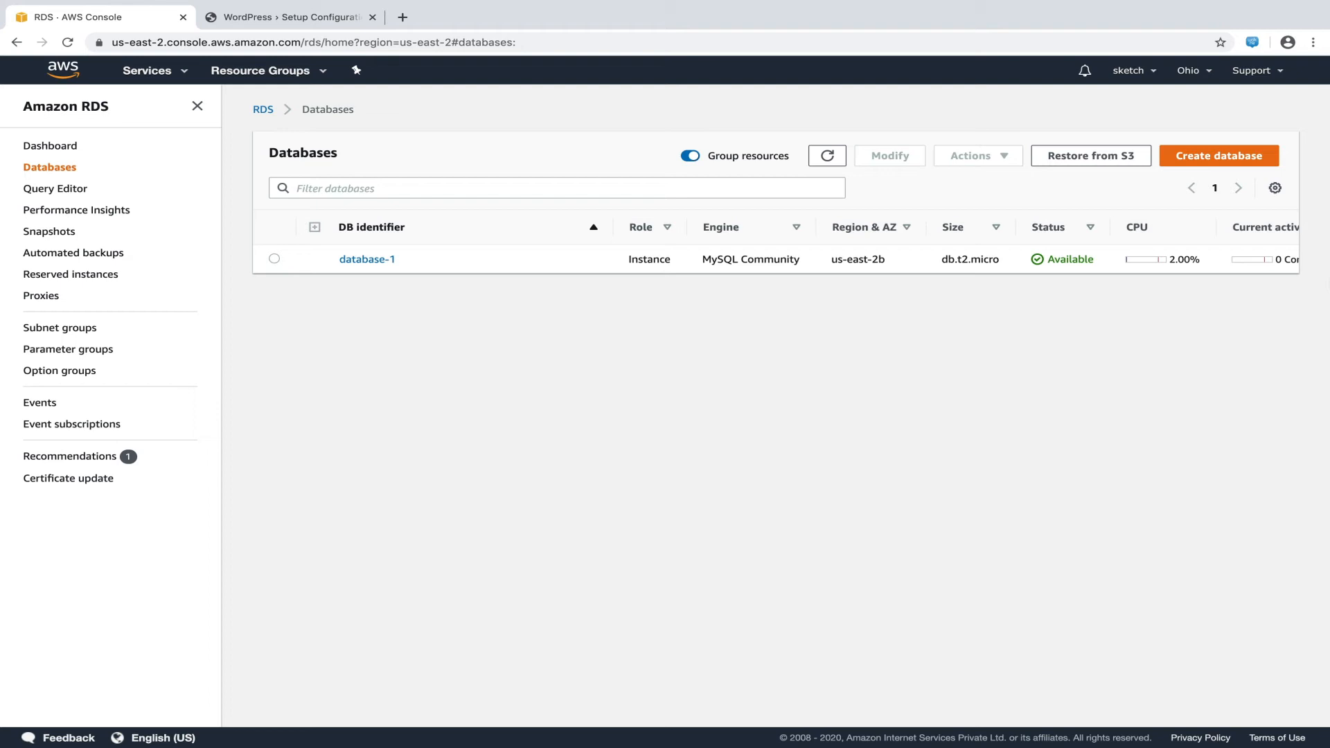
# Copy database-1's endpoint address from its details page
pyautogui.click(384, 260)
pyautogui.scroll(-3, 384, 259)
pyautogui.moveTo(270, 336); pyautogui.dragTo(566, 345)
pyautogui.press('super+c')
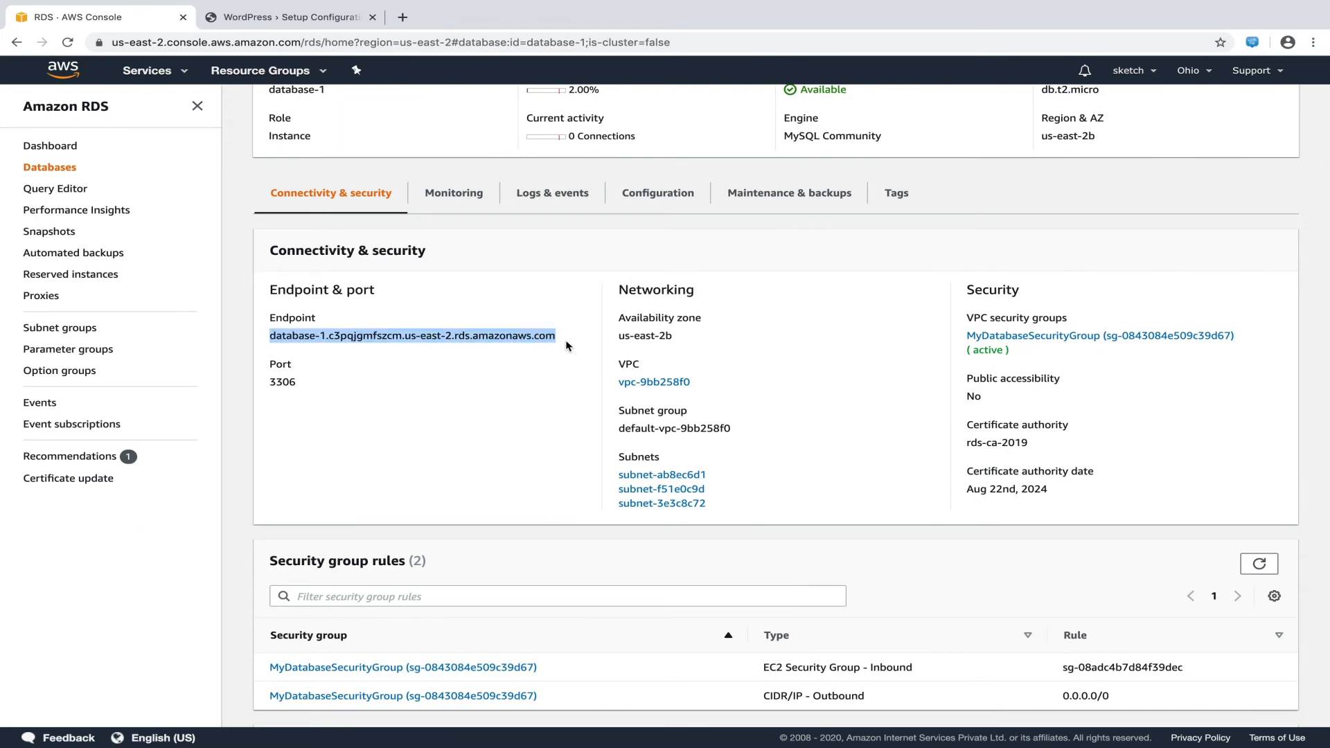
pyautogui.hotkey('ctrl', 'Left')
# Add an 'Endpoint:' heading on a new line in the TextEdit notes
pyautogui.press('Return')
pyautogui.press('Return')
pyautogui.write('Endpoint:')
pyautogui.press('Return')
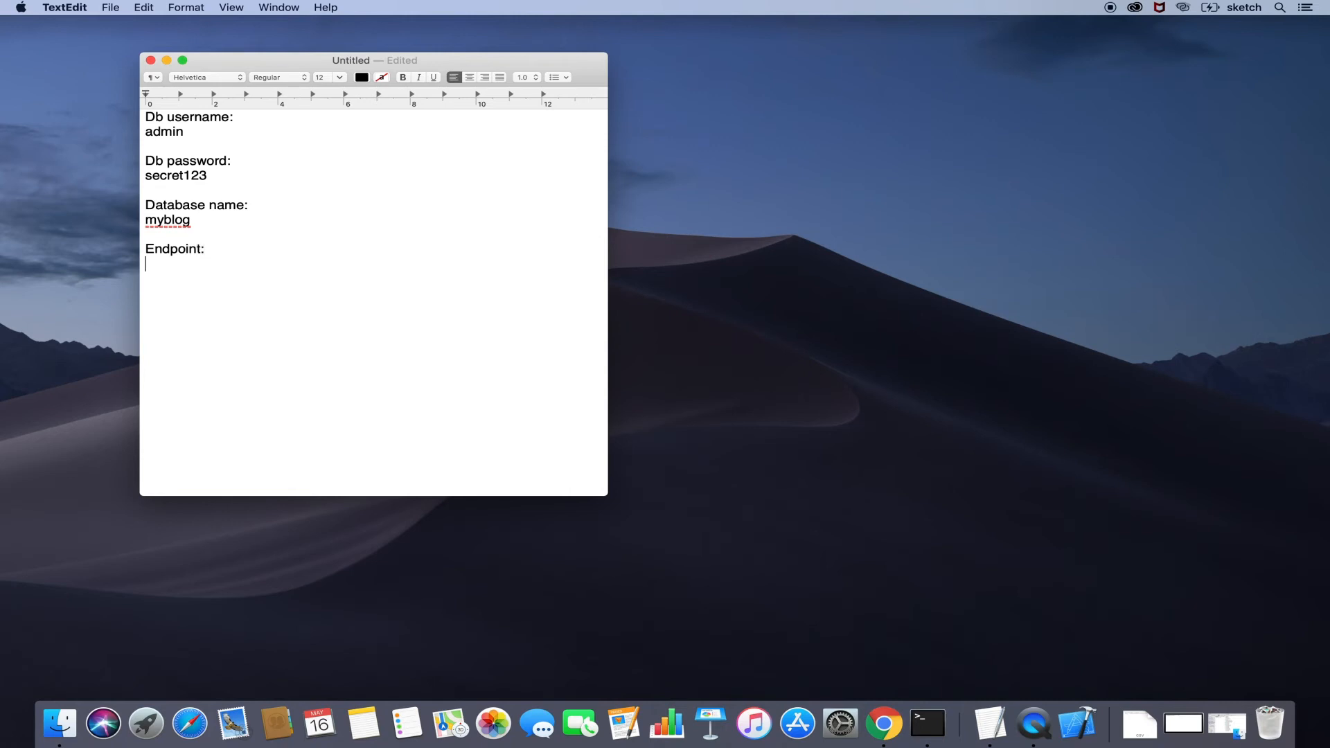
# Paste database-1.c3pqjgmfszcm.us-east-2.rds.amazonaws.com under Endpoint: in the notes
pyautogui.press('super+v')
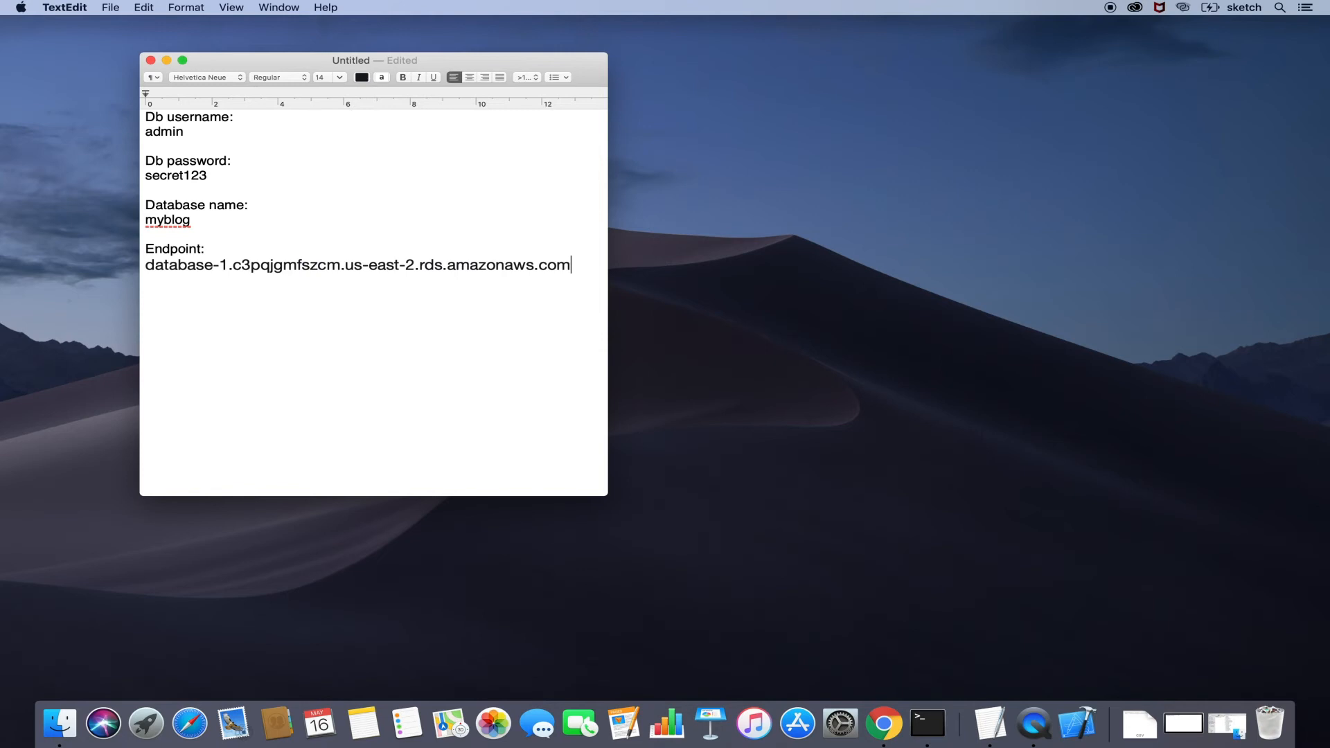
pyautogui.click(59, 723)
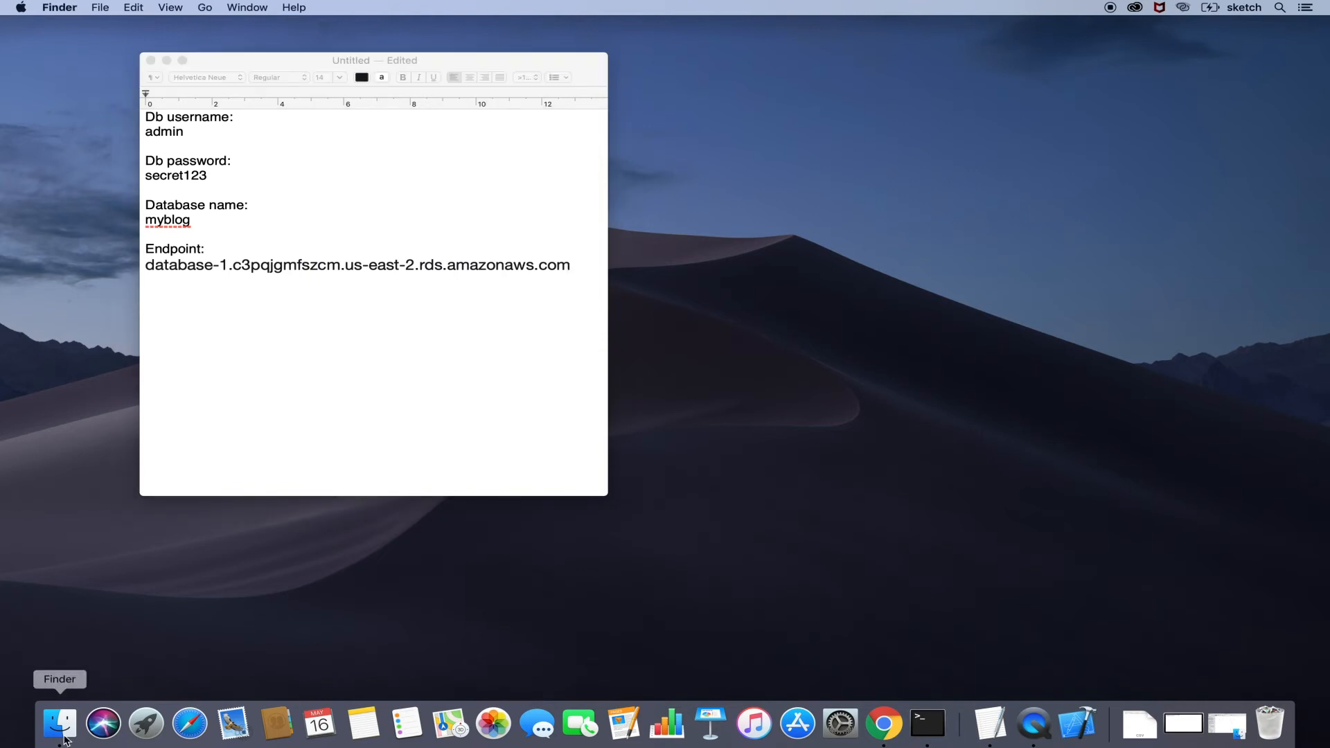
# In Documents > wordpress, duplicate wp-config-sample.php and rename the copy to wp-config.php
pyautogui.click(662, 195)
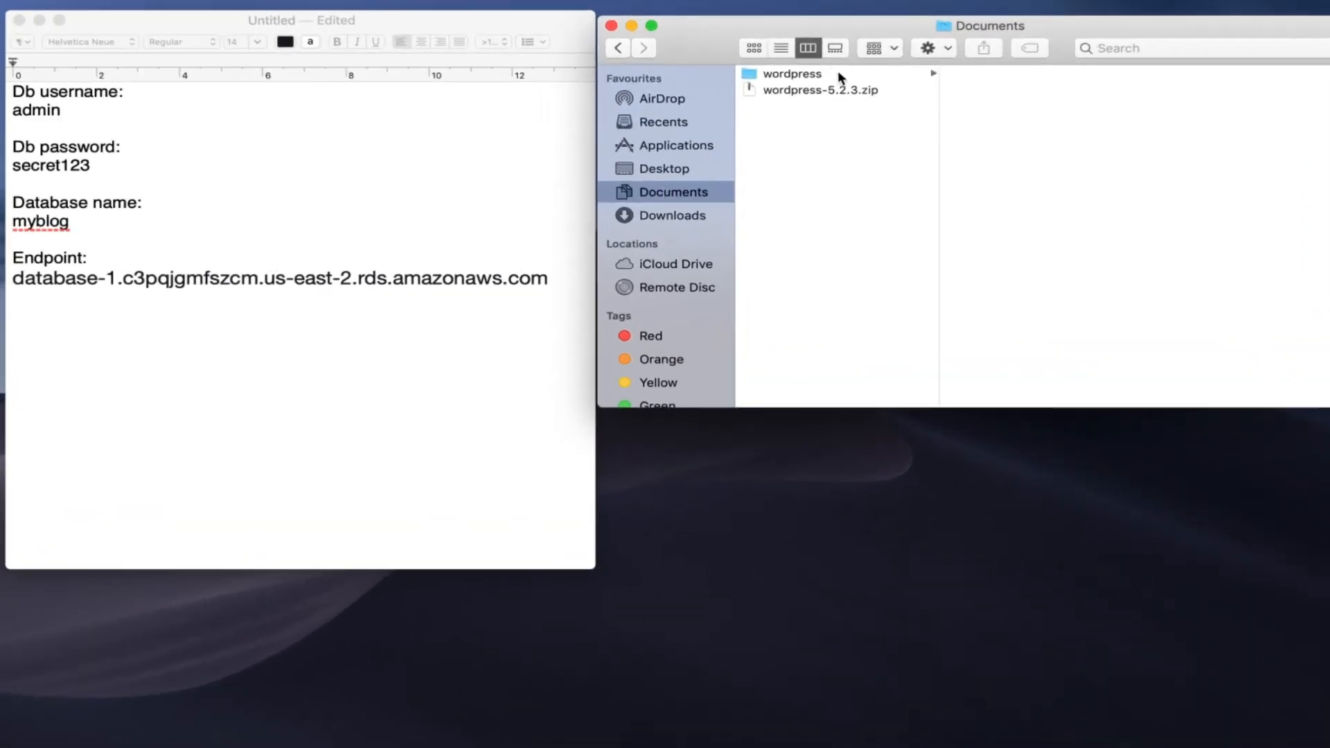
pyautogui.click(839, 74)
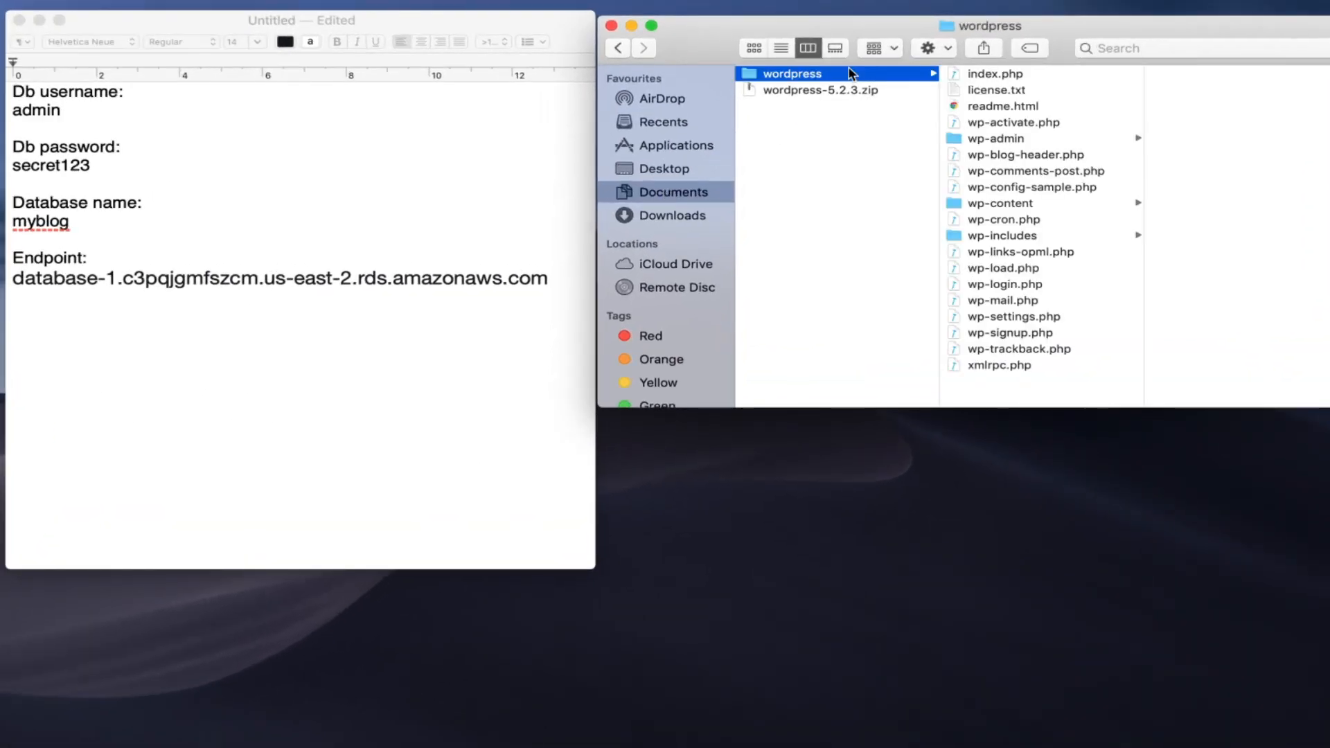
pyautogui.click(1110, 188)
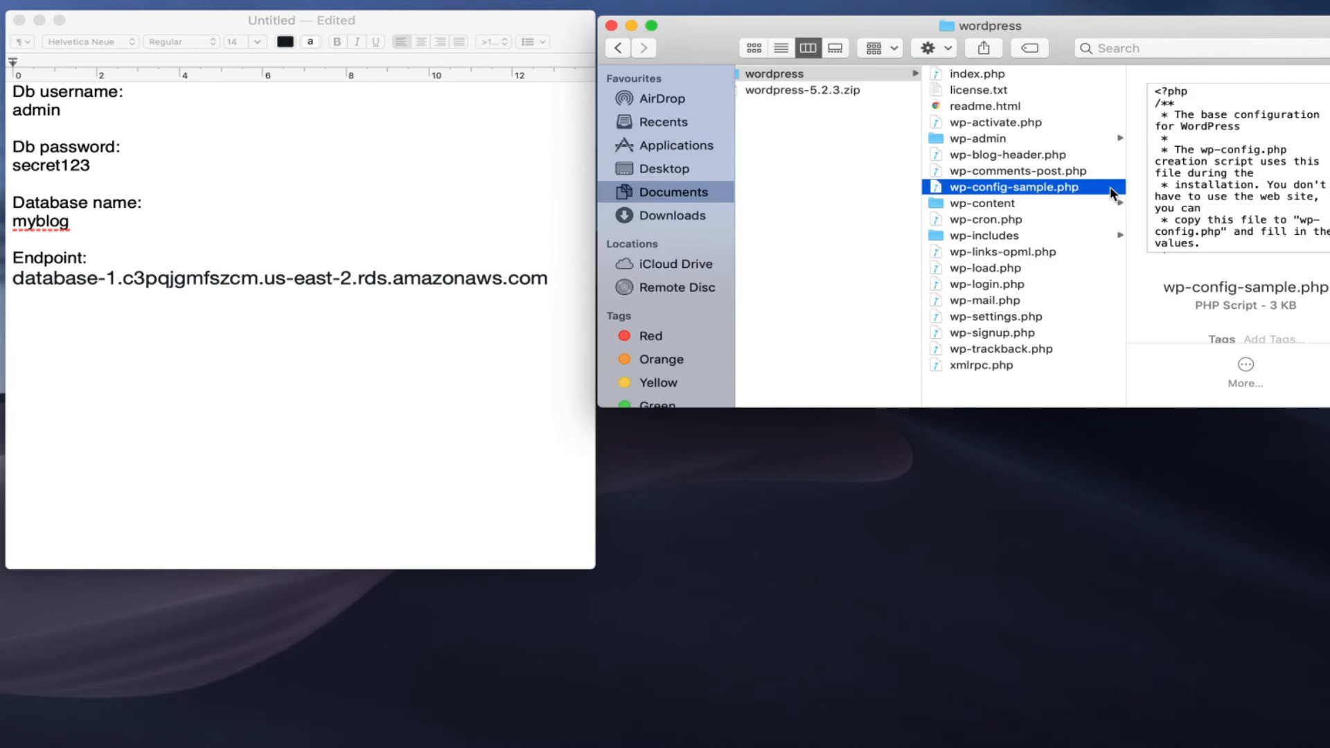
pyautogui.press('super+d')
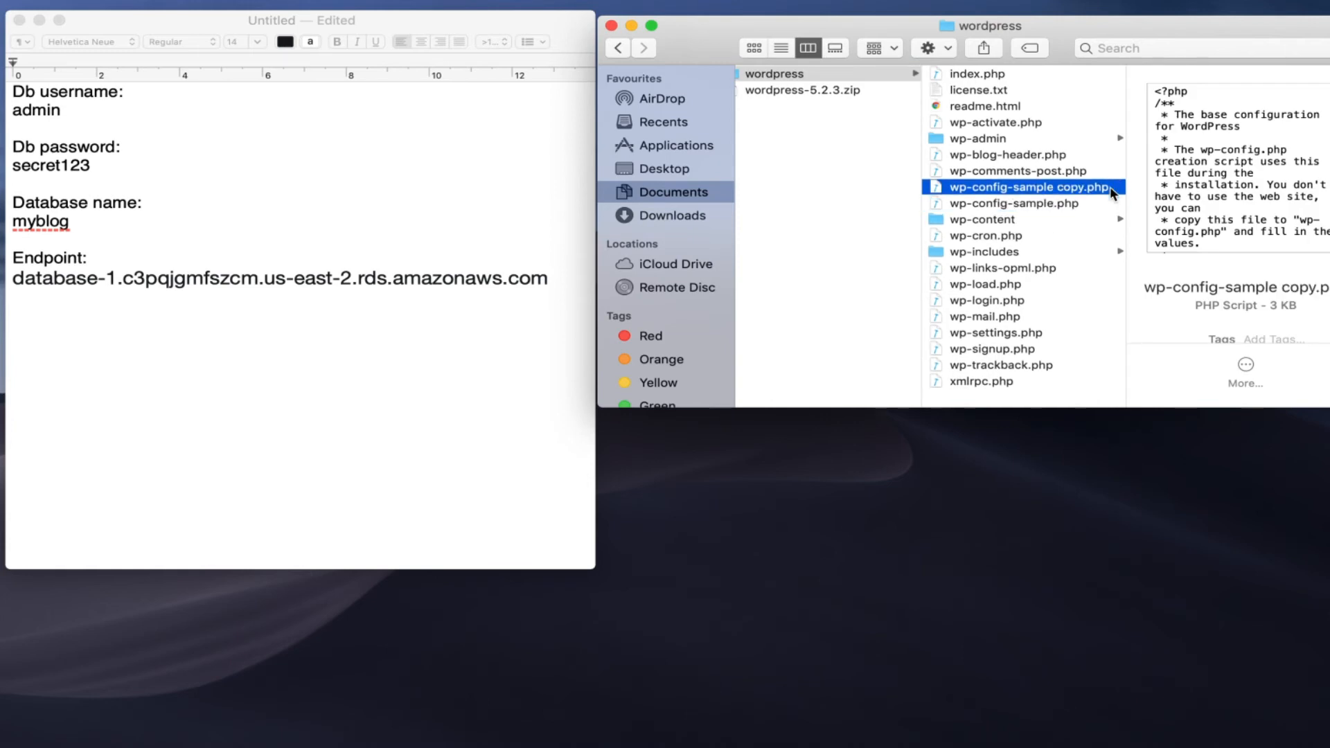
pyautogui.press('Return')
pyautogui.press('Right')
pyautogui.press('BackSpace')
pyautogui.press('BackSpace')
pyautogui.press('BackSpace')
pyautogui.press('BackSpace')
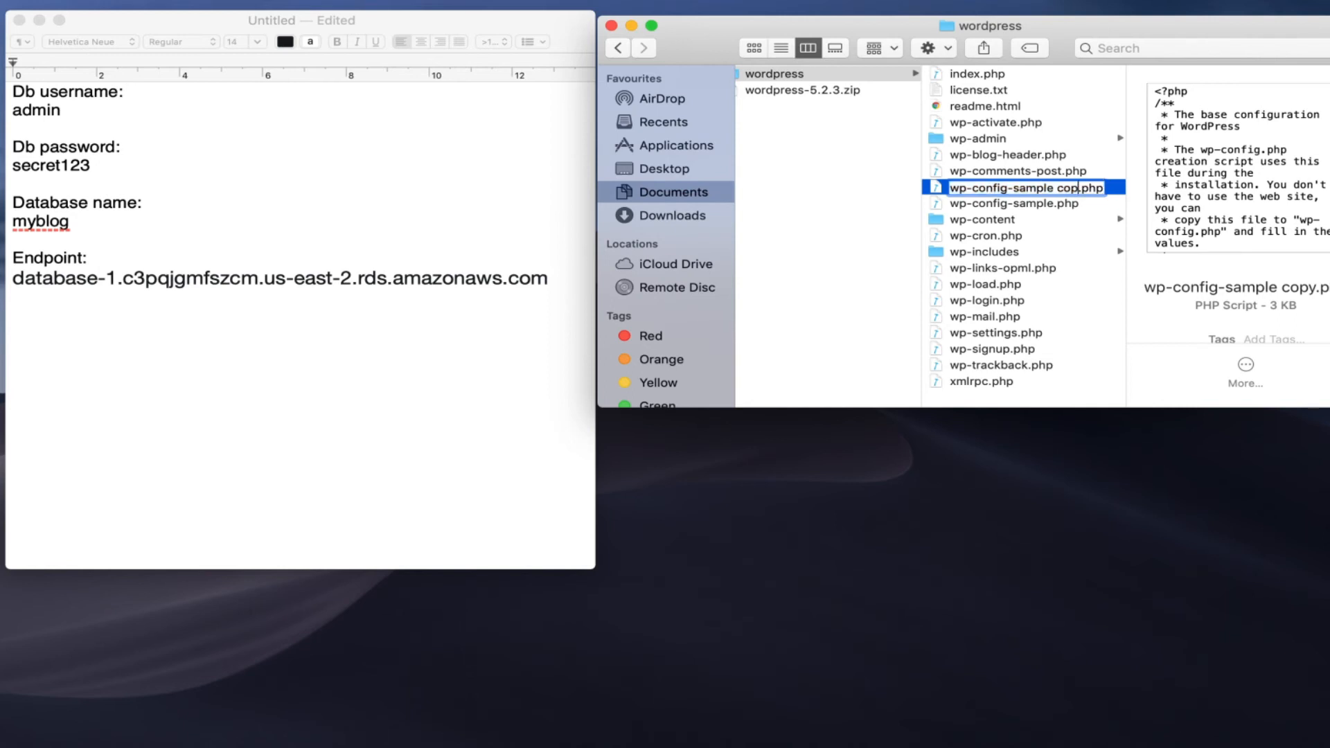
pyautogui.press('BackSpace')
pyautogui.press('BackSpace')
pyautogui.press('BackSpace')
pyautogui.press('BackSpace')
pyautogui.press('BackSpace')
pyautogui.press('BackSpace')
pyautogui.press('BackSpace')
pyautogui.press('BackSpace')
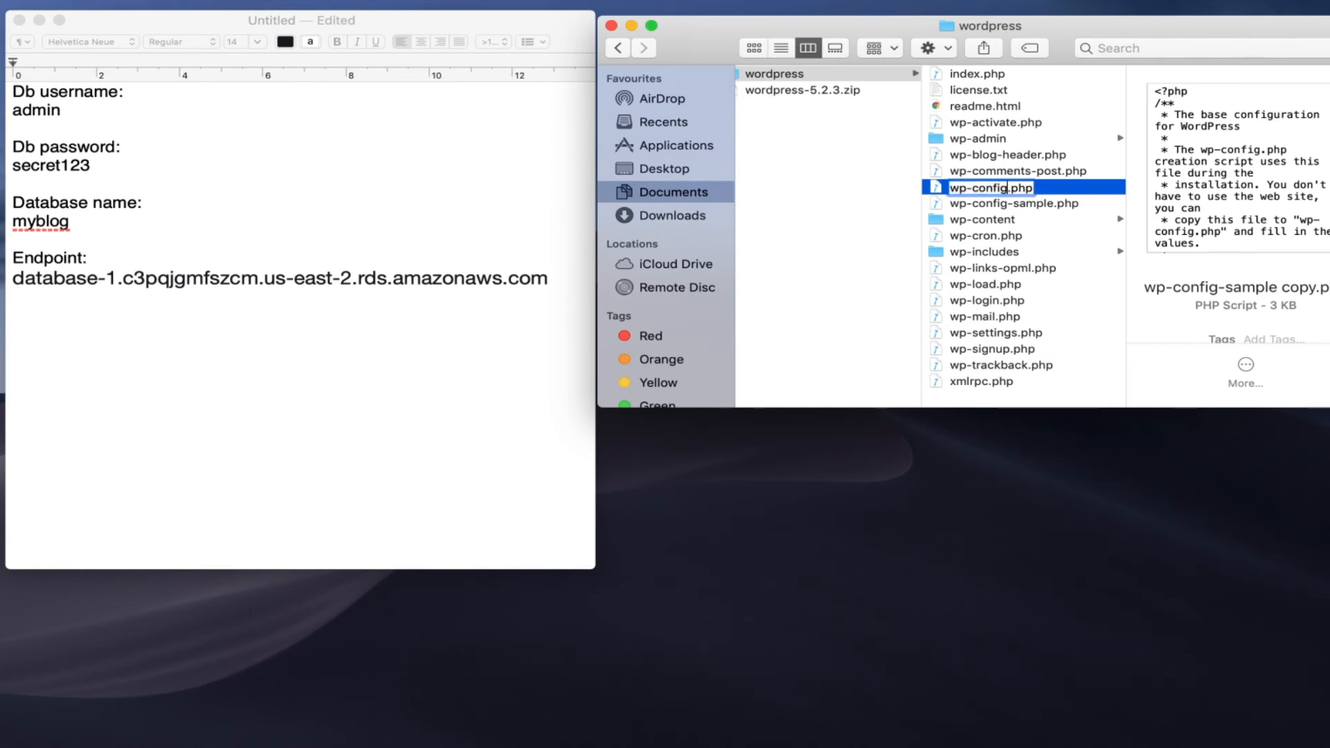
pyautogui.press('Return')
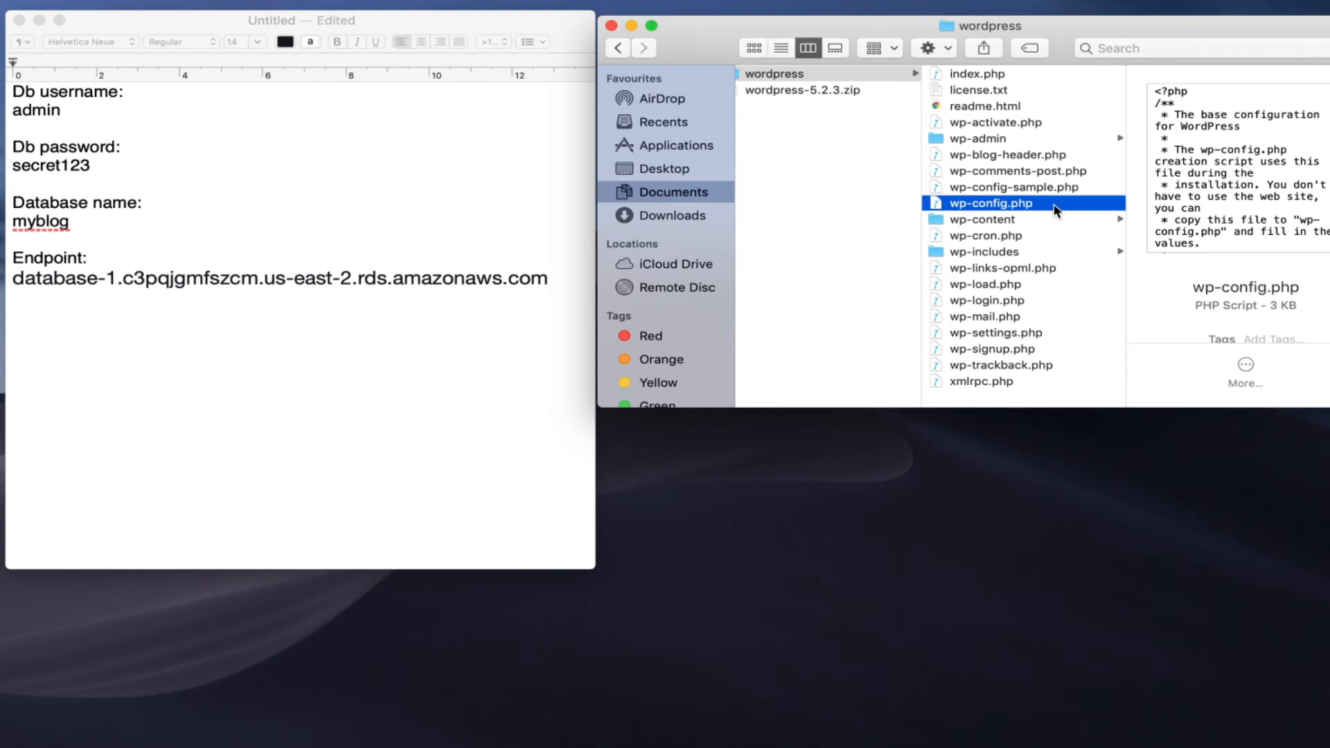
pyautogui.rightClick(1058, 205)
# Open wp-config.php in TextEdit beside the notes window
pyautogui.moveTo(1108, 235)
pyautogui.click(887, 373)
pyautogui.moveTo(541, 43); pyautogui.dragTo(1146, 24)
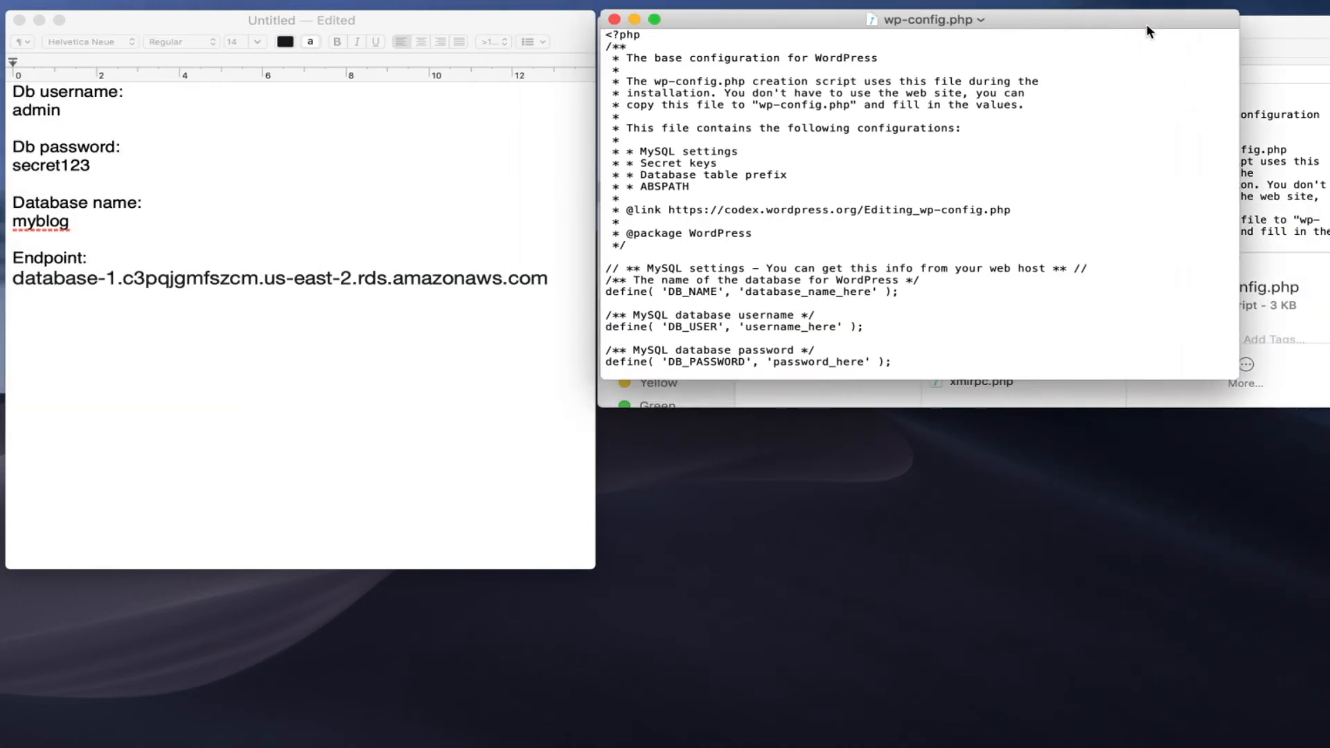
pyautogui.scroll(-6, 1147, 183)
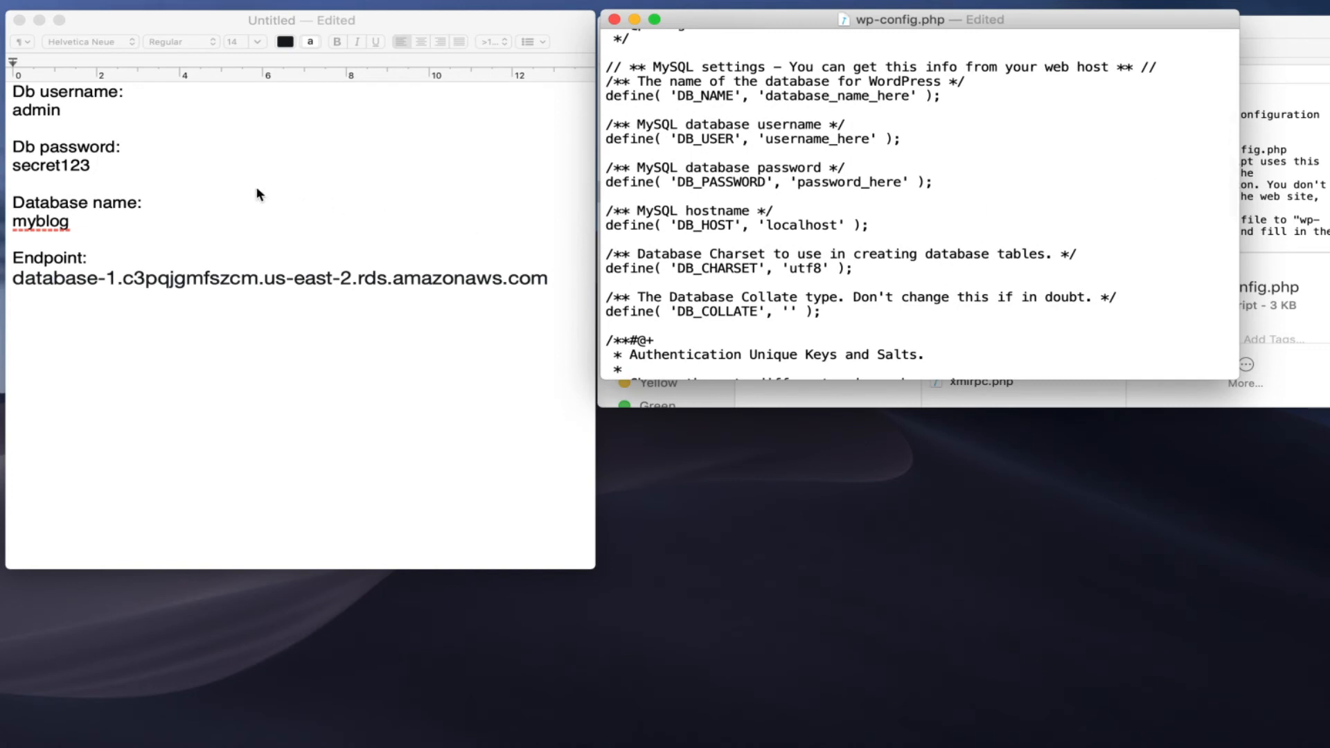
# Replace the username, password and database-name placeholders with admin, the password and myblog
pyautogui.doubleClick(41, 111)
pyautogui.press('super+c')
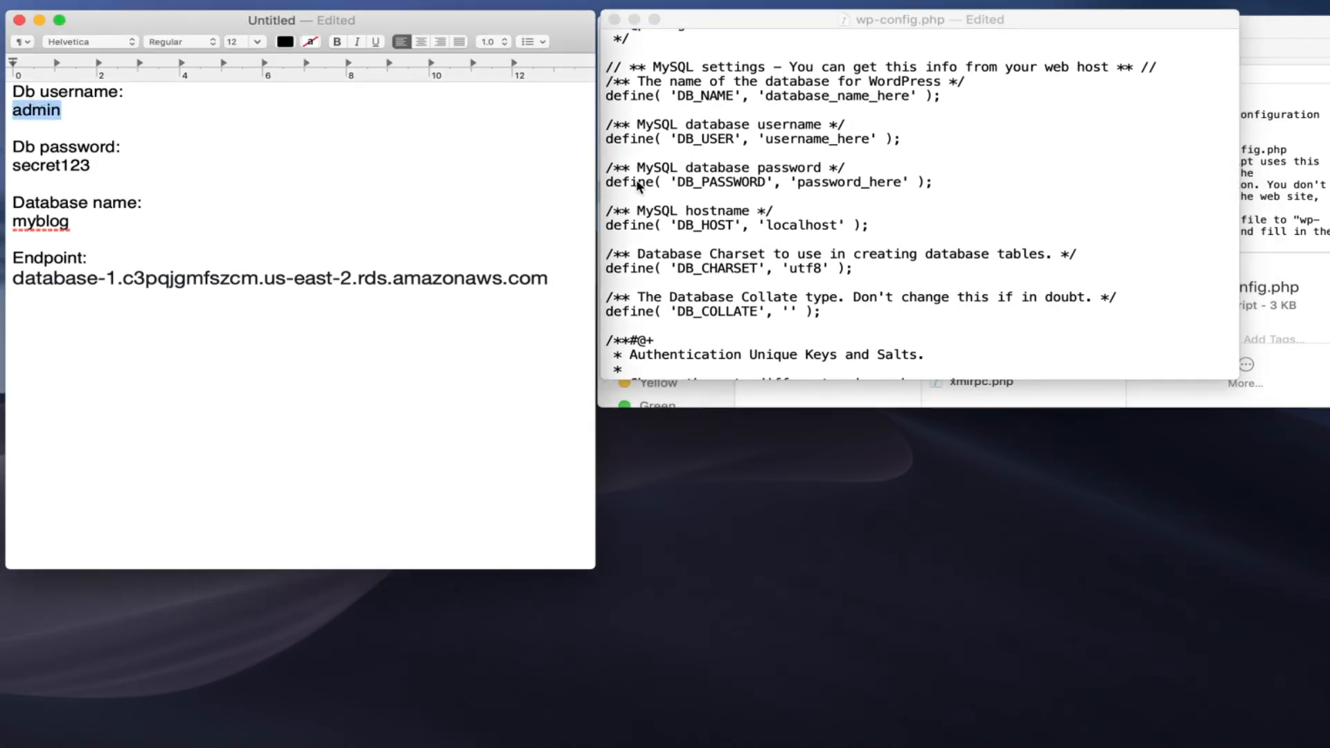
pyautogui.doubleClick(832, 138)
pyautogui.press('super+v')
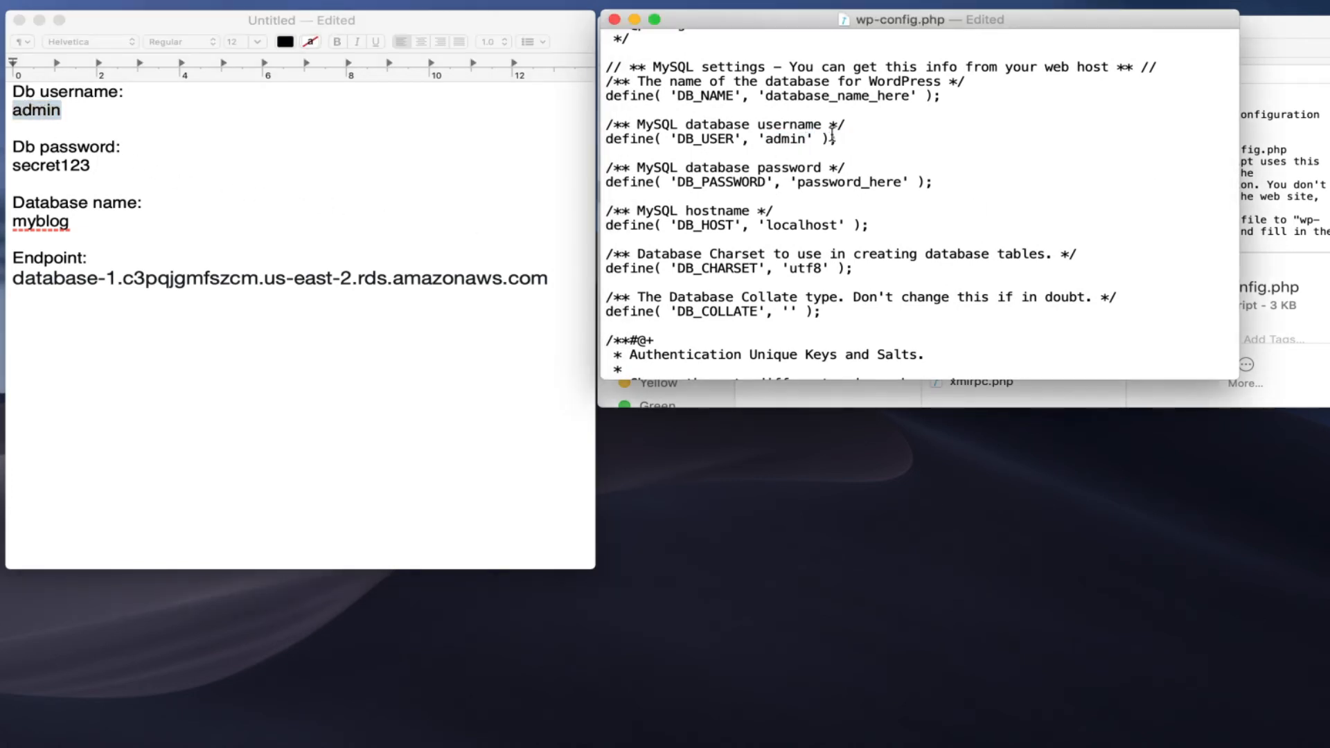
pyautogui.doubleClick(47, 165)
pyautogui.press('super+c')
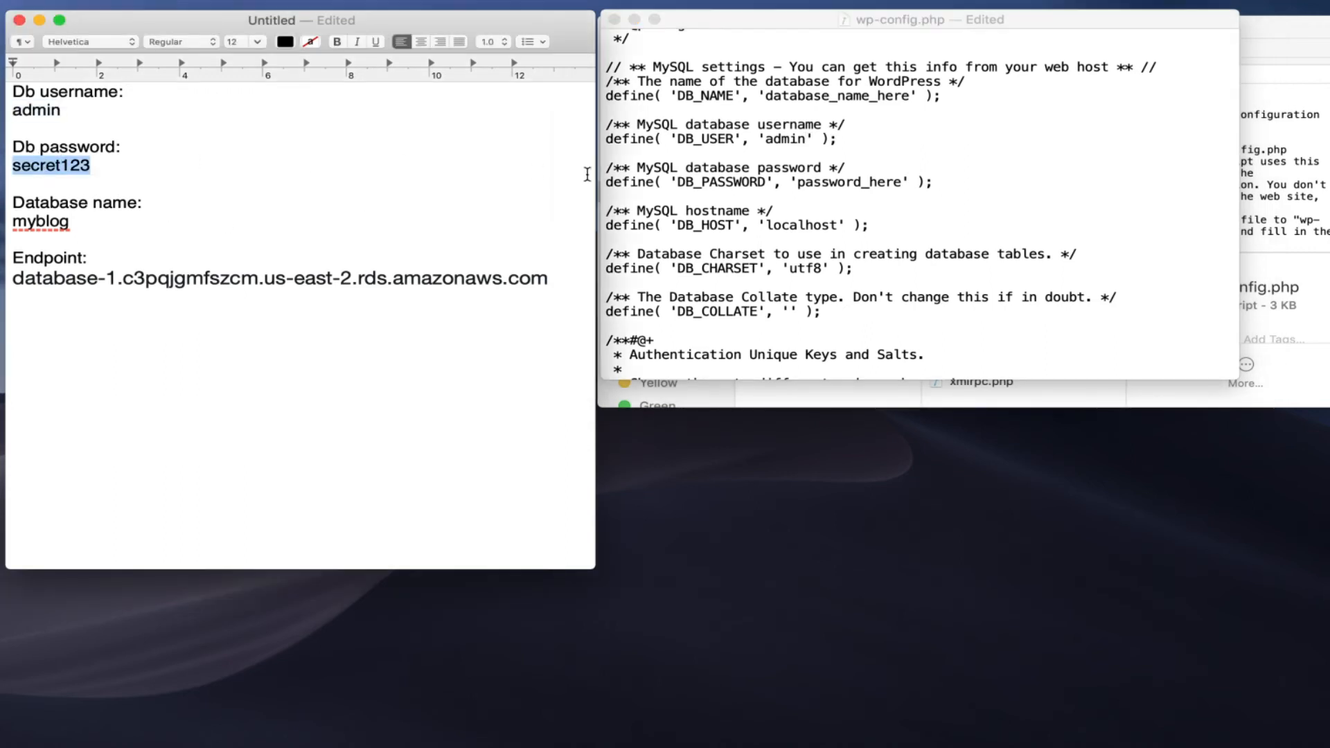
pyautogui.doubleClick(844, 183)
pyautogui.press('super+v')
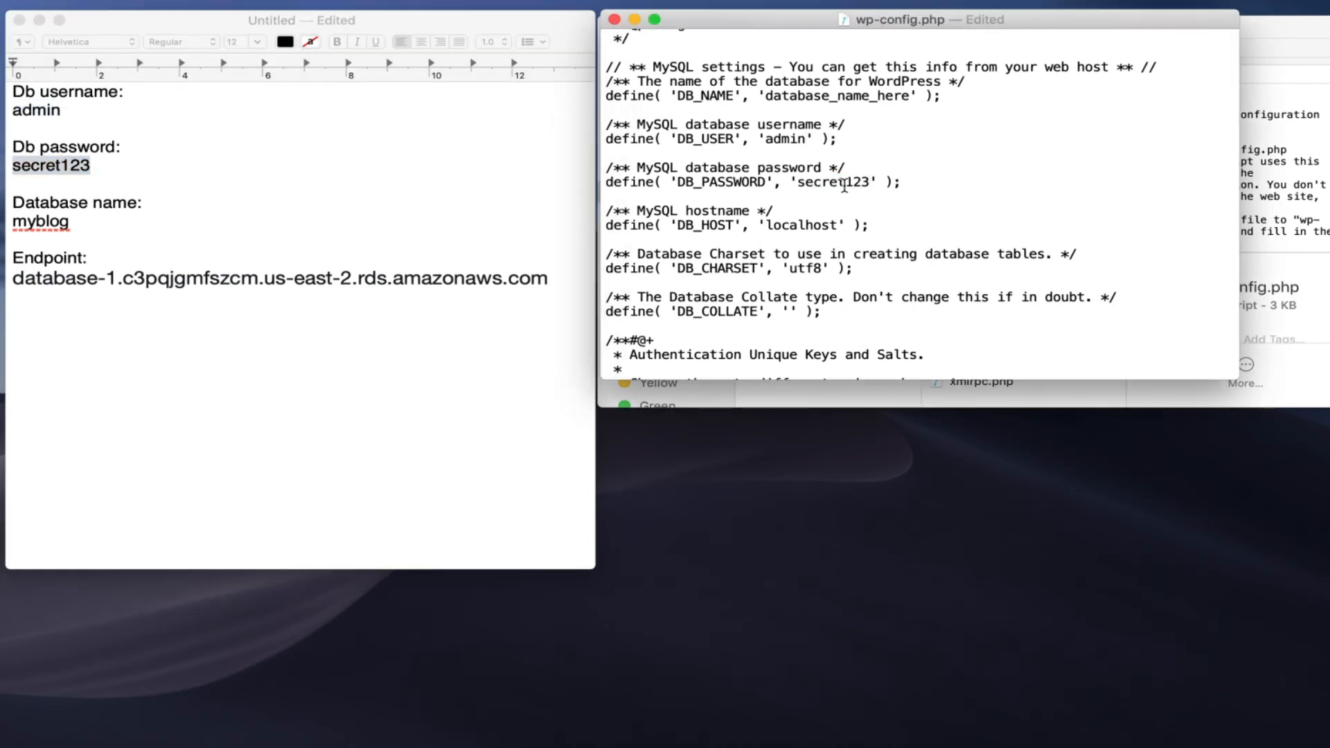
pyautogui.doubleClick(40, 221)
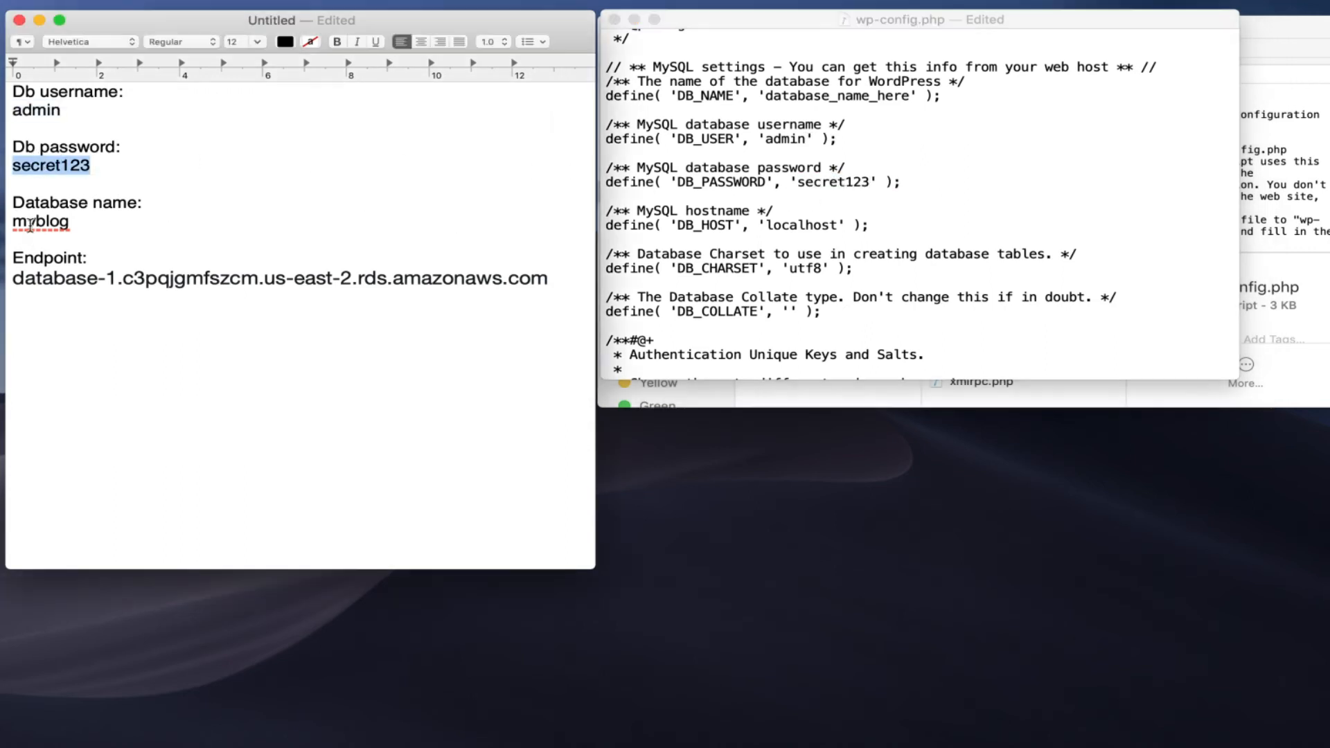
pyautogui.press('super+c')
pyautogui.doubleClick(811, 100)
pyautogui.press('super+v')
# Set DB_HOST from localhost to the RDS endpoint and save wp-config.php
pyautogui.click(217, 300)
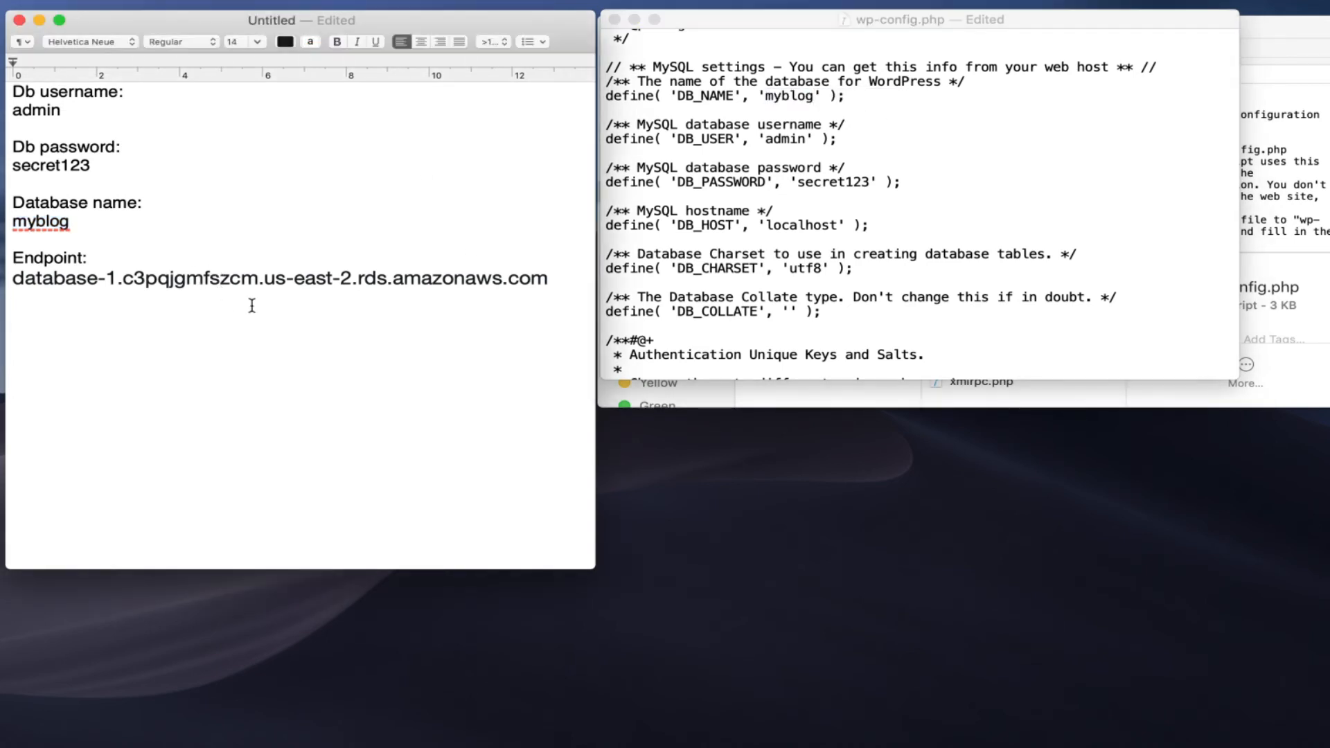
pyautogui.tripleClick(252, 305)
pyautogui.press('super+c')
pyautogui.doubleClick(803, 225)
pyautogui.press('super+v')
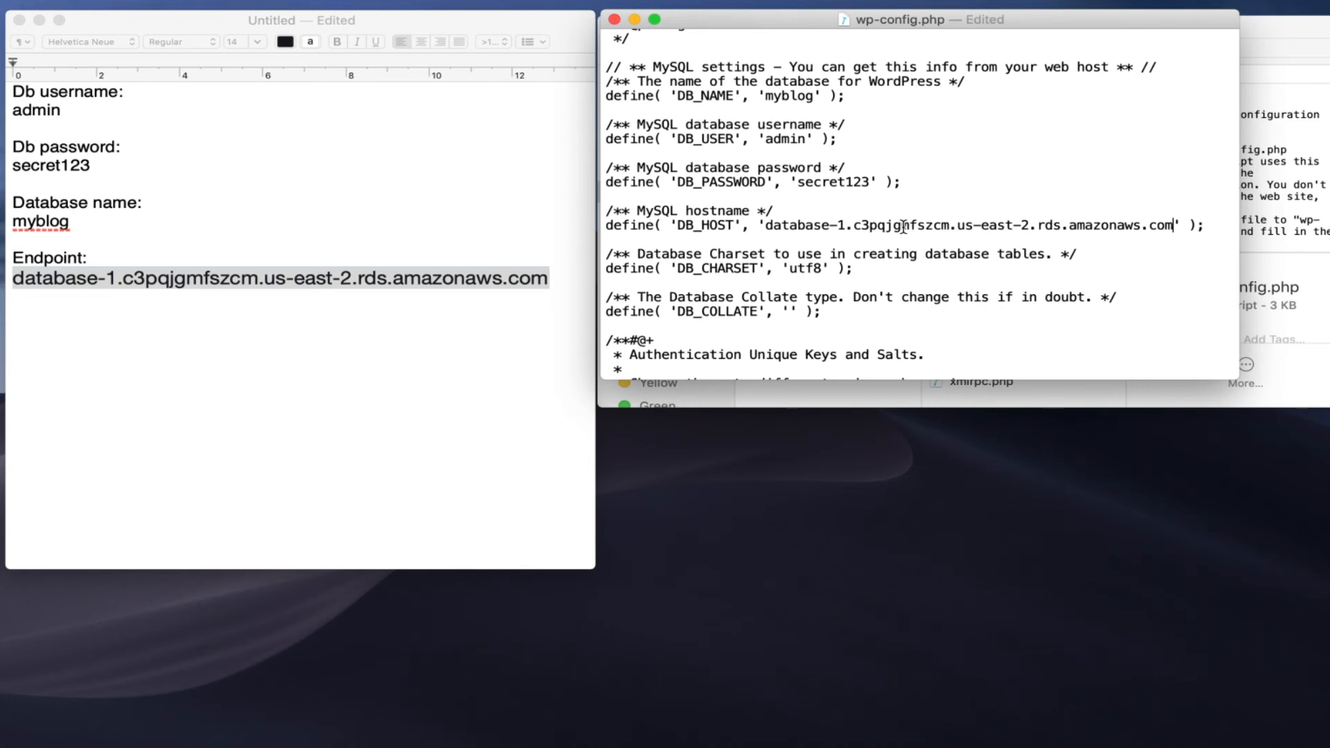
pyautogui.press('super+s')
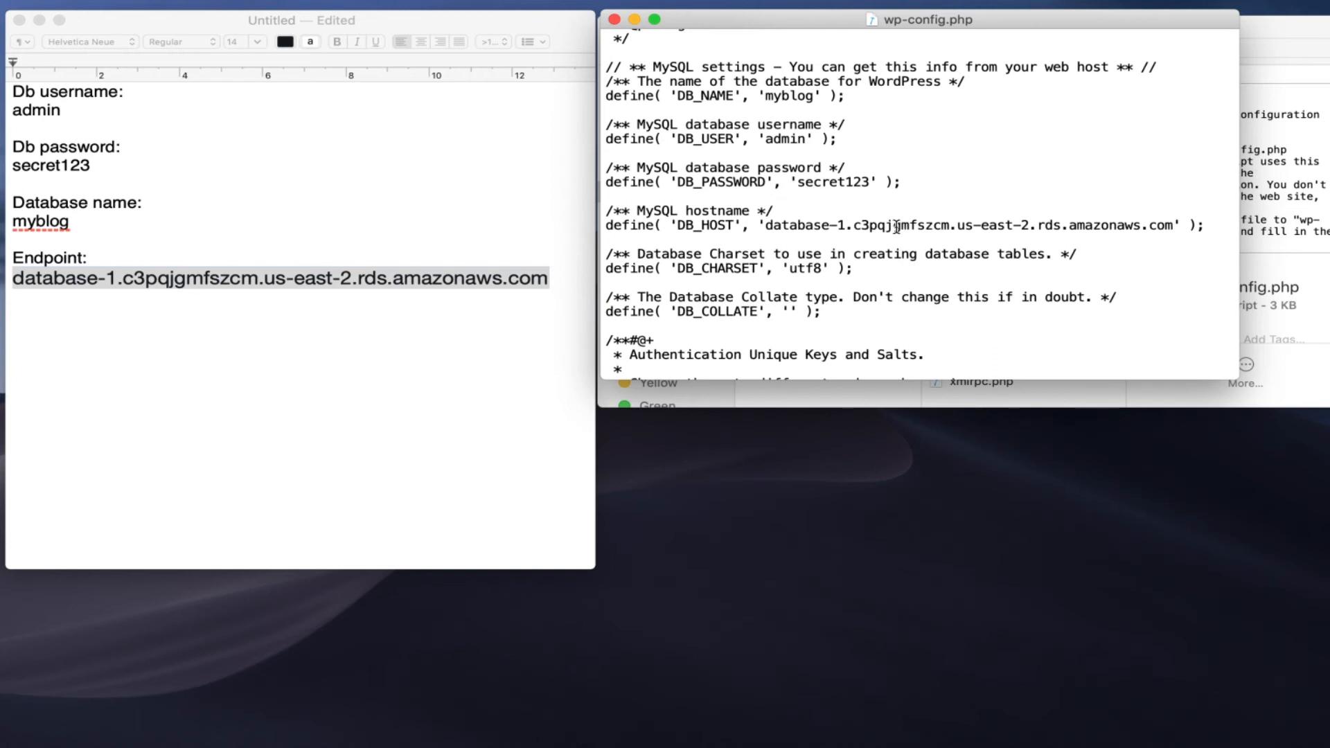
# Close wp-config.php and minimise the wordpress folder and notes windows
pyautogui.click(616, 20)
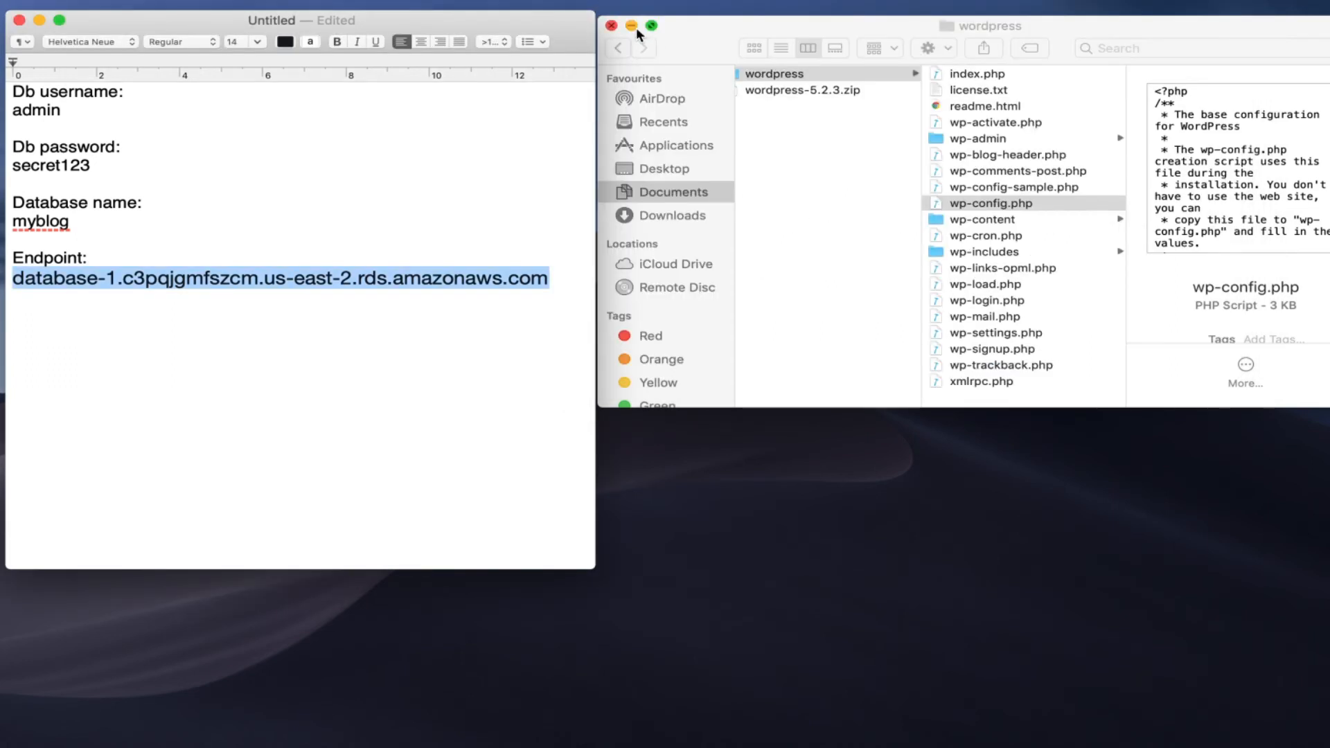
pyautogui.click(631, 26)
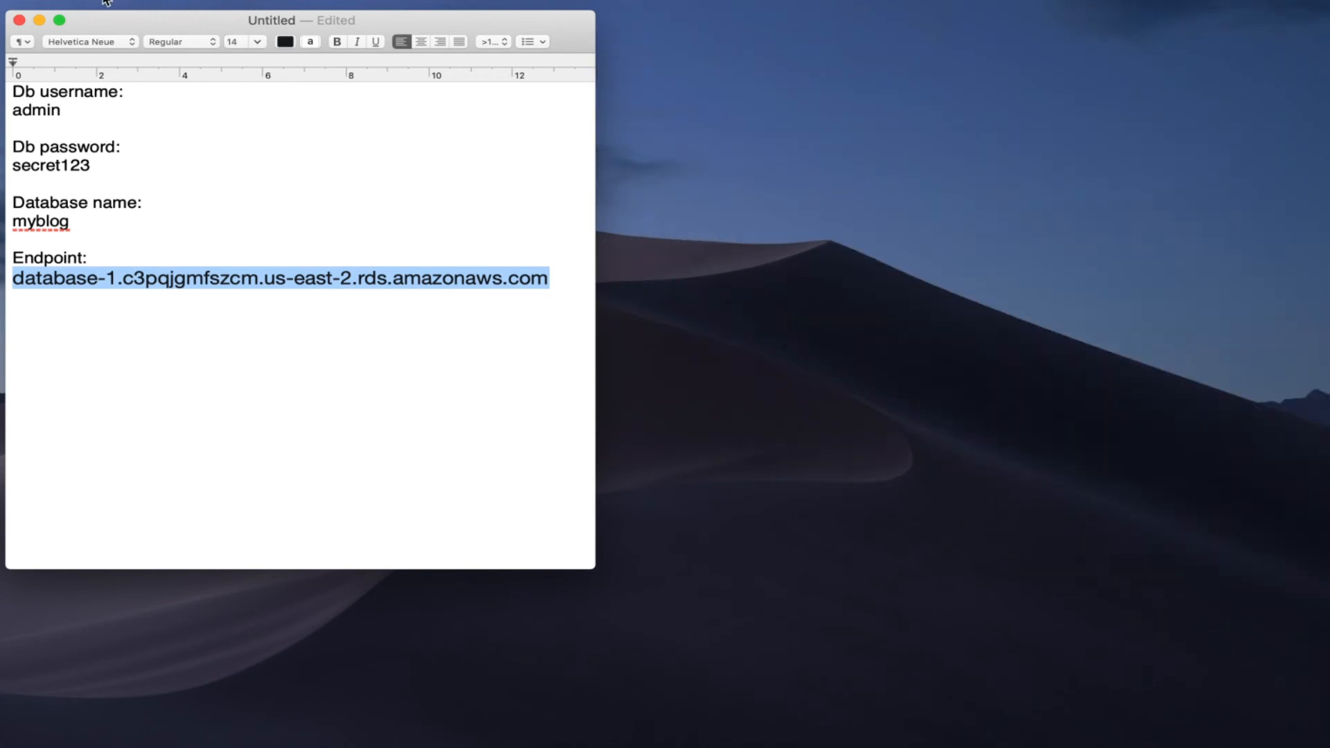
pyautogui.click(40, 20)
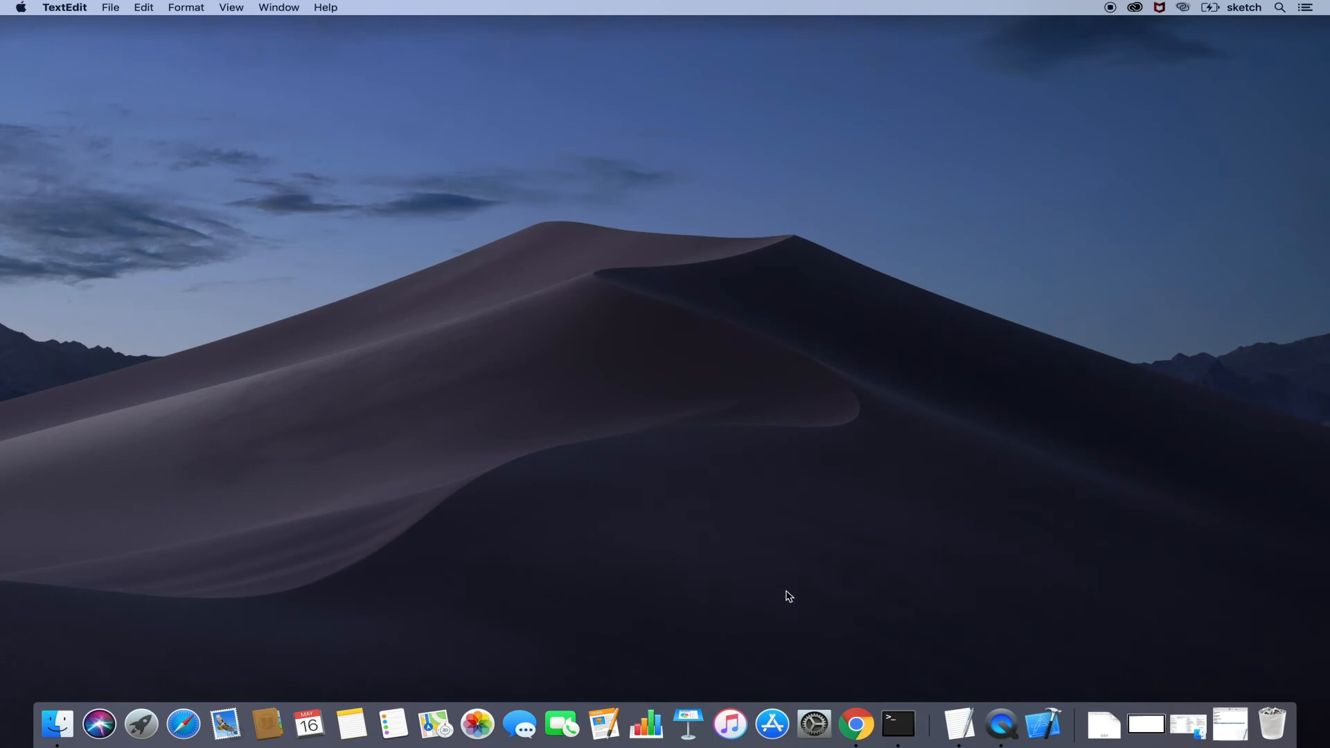
# In a new Terminal, change into ~/Documents/wordpress and run git status
pyautogui.click(898, 723)
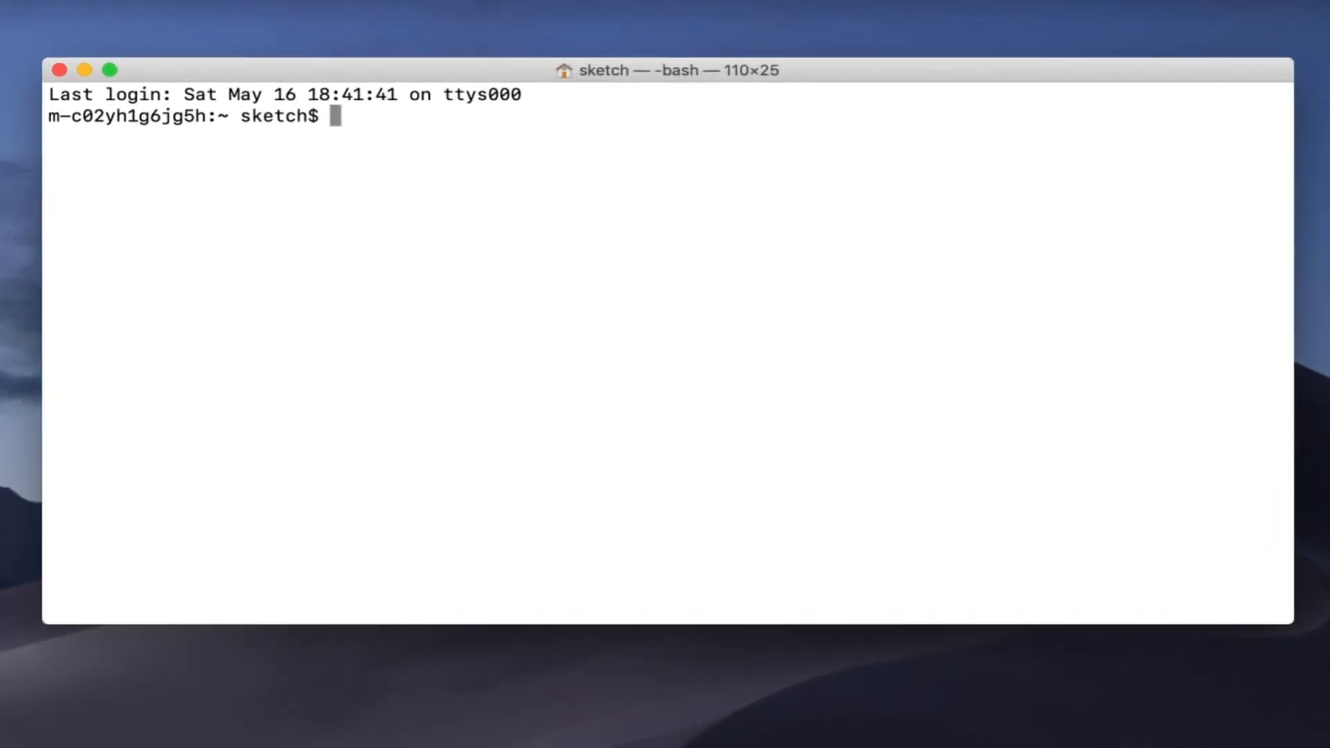
pyautogui.write('cd ~/Documen')
pyautogui.press('Tab')
pyautogui.write('wordpress')
pyautogui.press('Return')
pyautogui.write('git status')
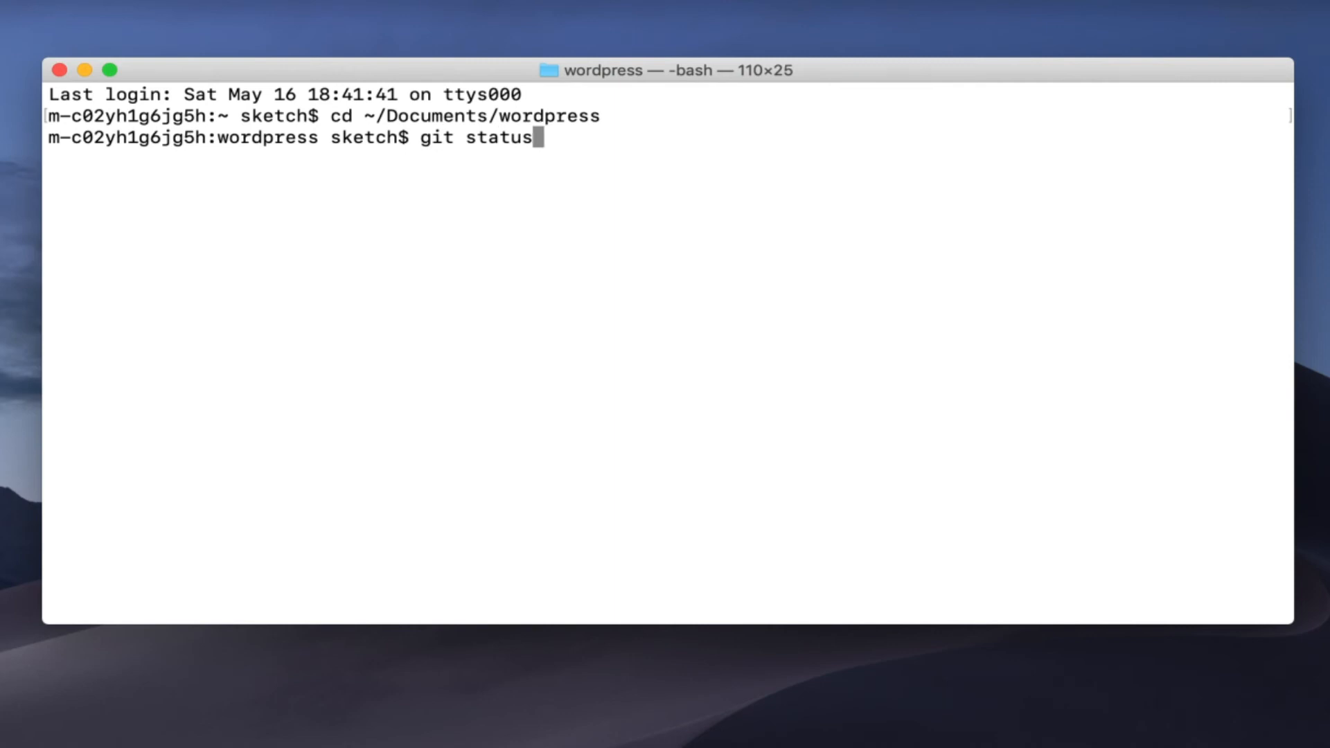
pyautogui.press('Return')
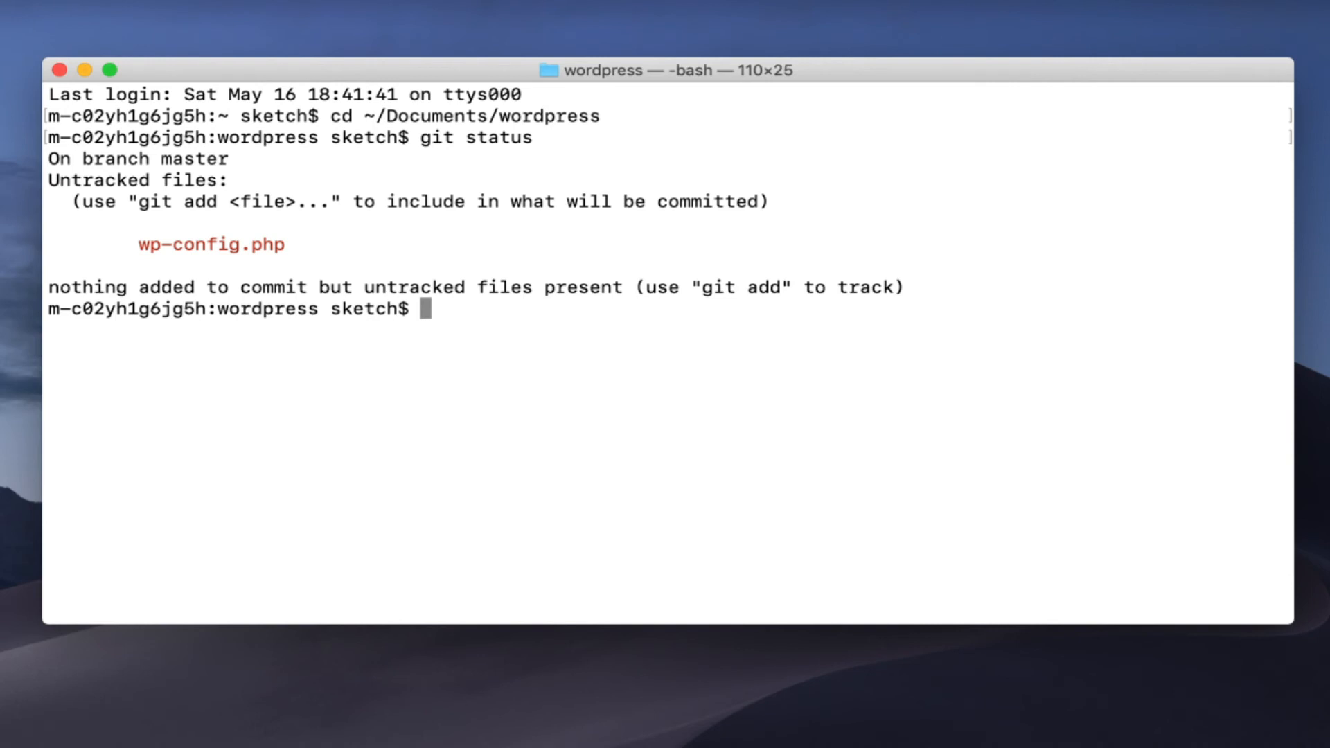
# Stage all changes, commit 'Added wp-config.php file with db details', and push to origin master
pyautogui.write('git add ')
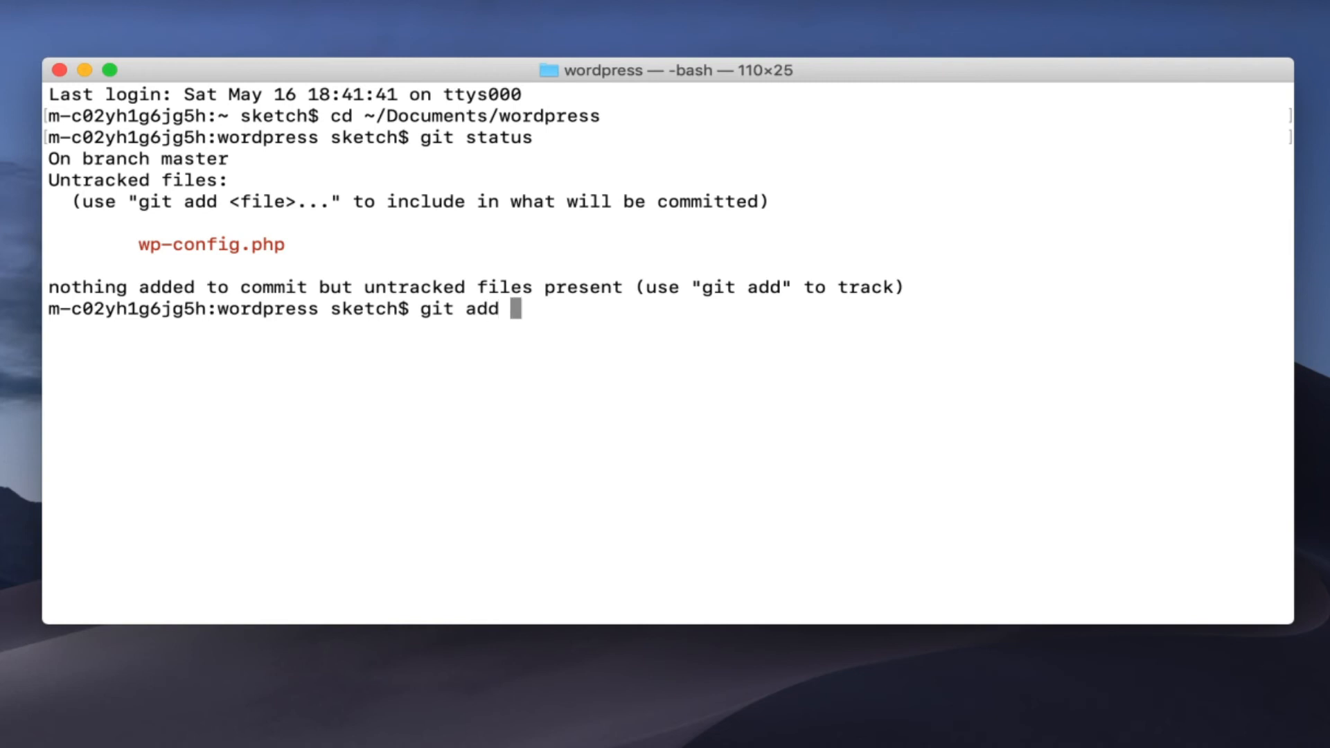
pyautogui.write('.')
pyautogui.press('Return')
pyautogui.write('git commit -m "')
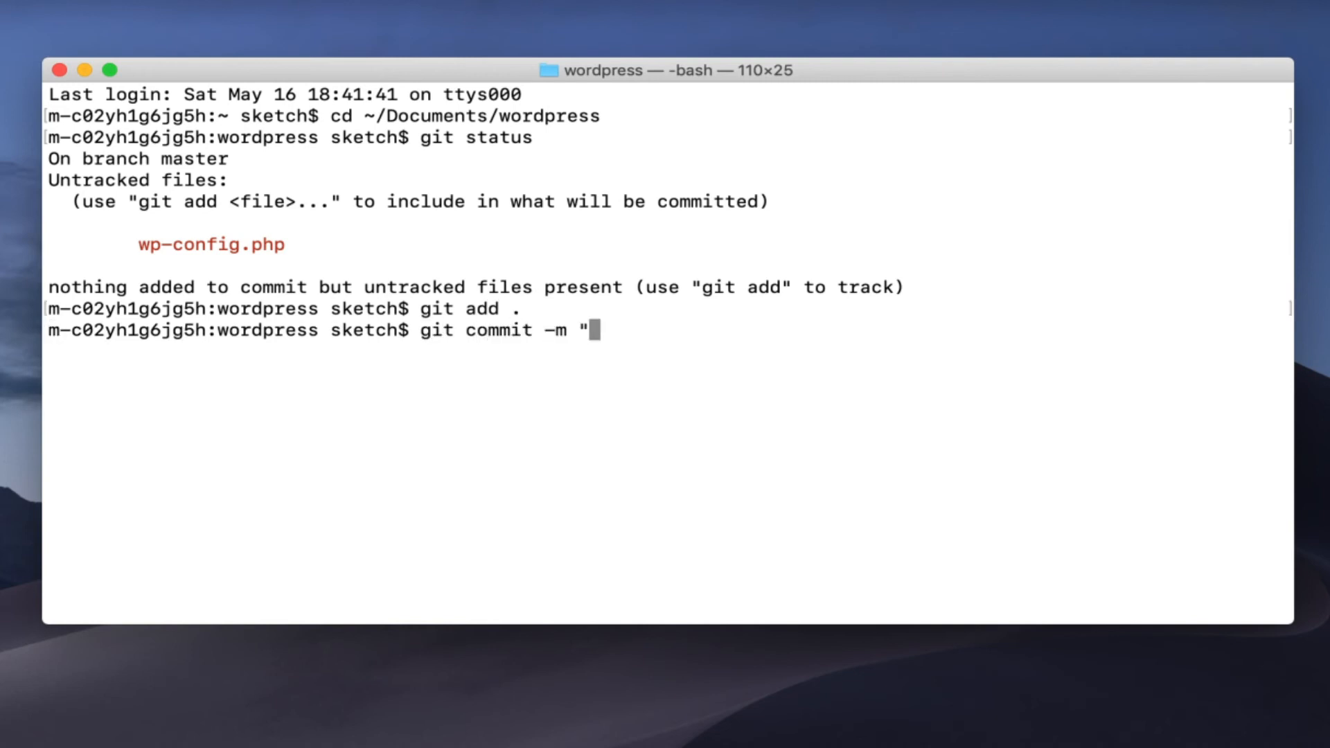
pyautogui.write('Added wp-config.php')
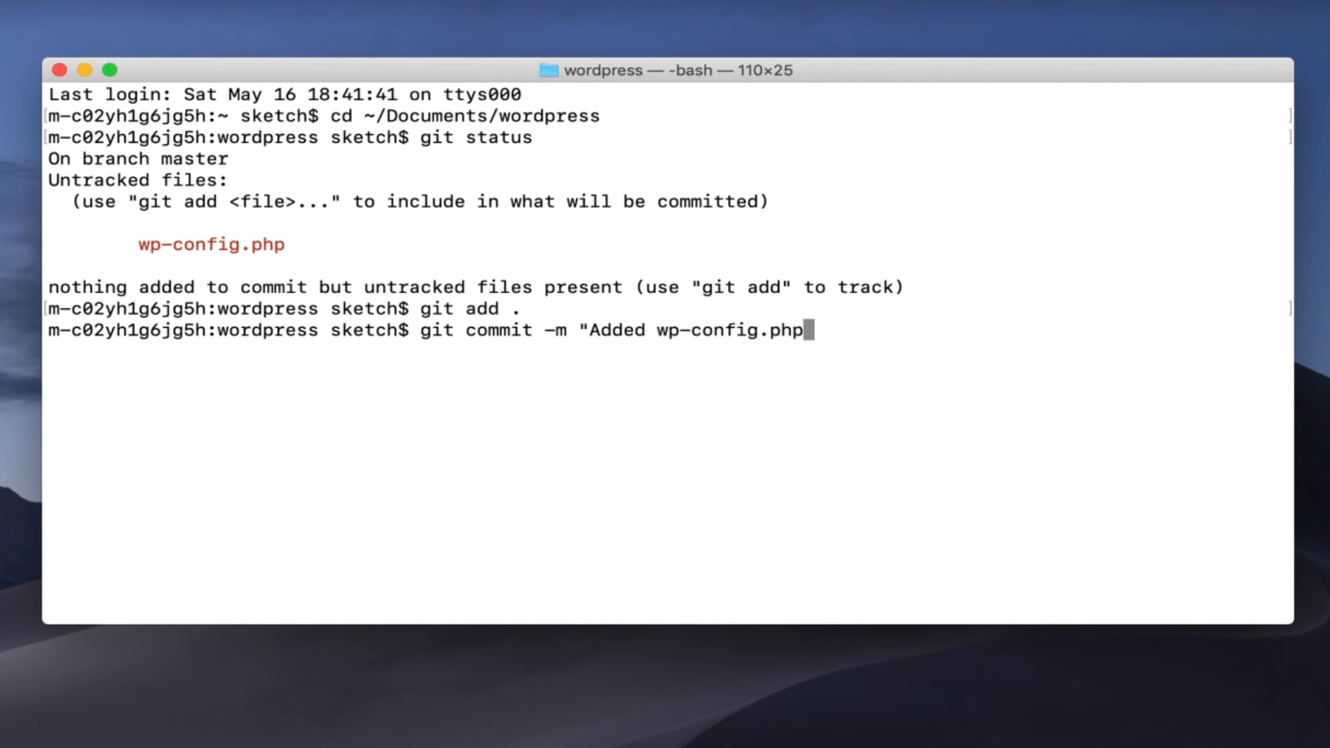
pyautogui.write(' file with db details"')
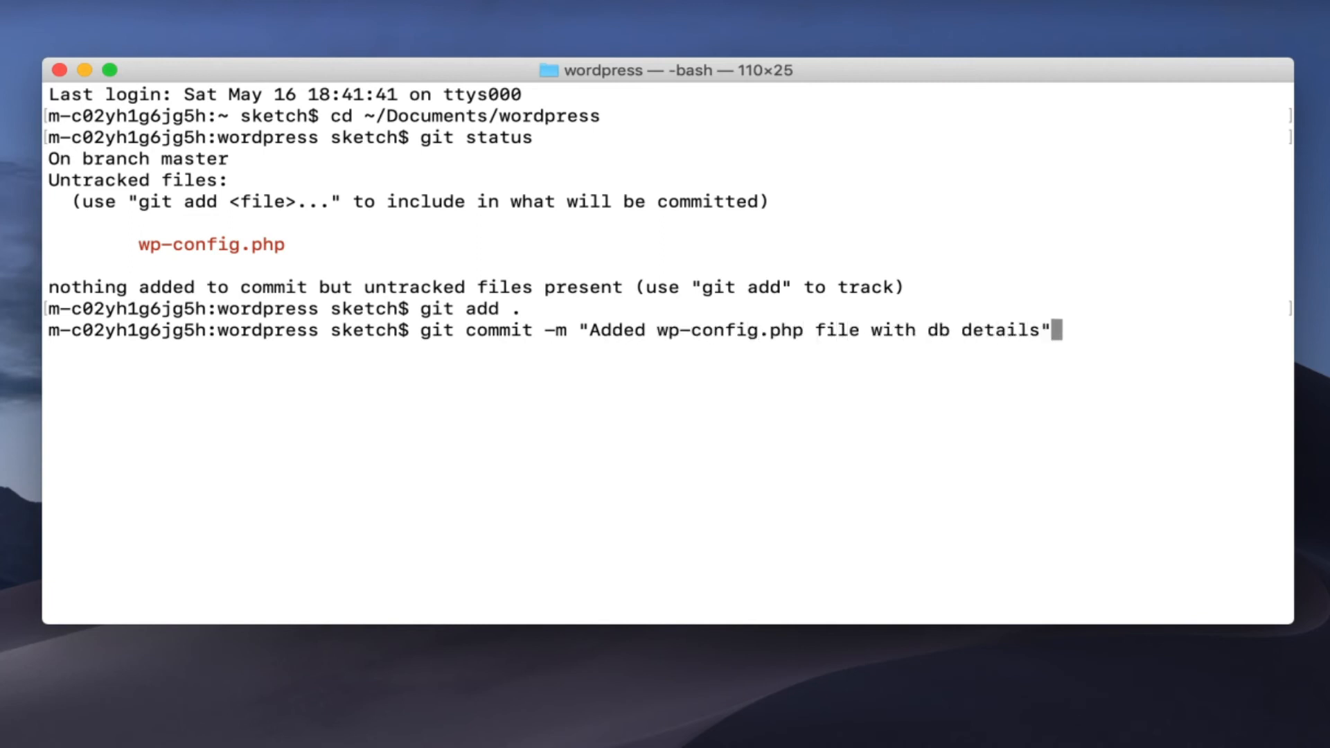
pyautogui.press('Return')
pyautogui.write('g')
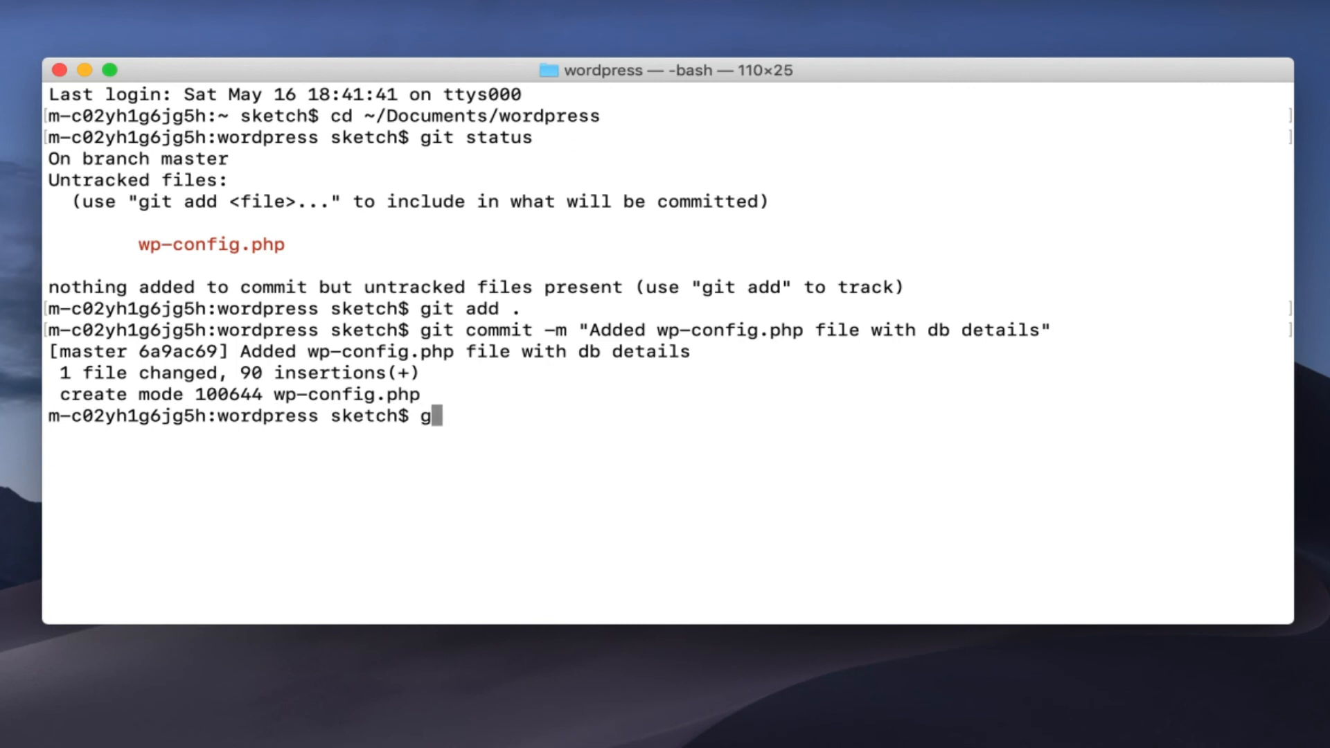
pyautogui.write('it push ori')
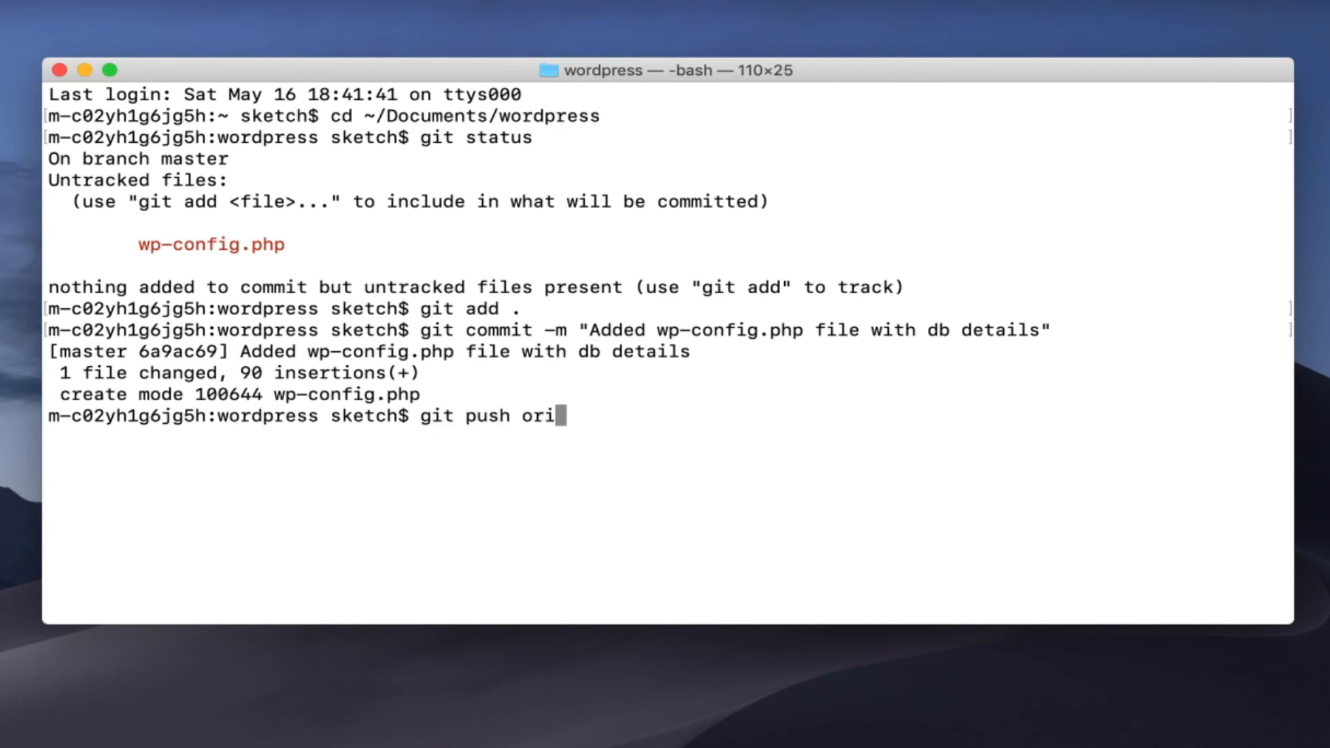
pyautogui.write('gin master')
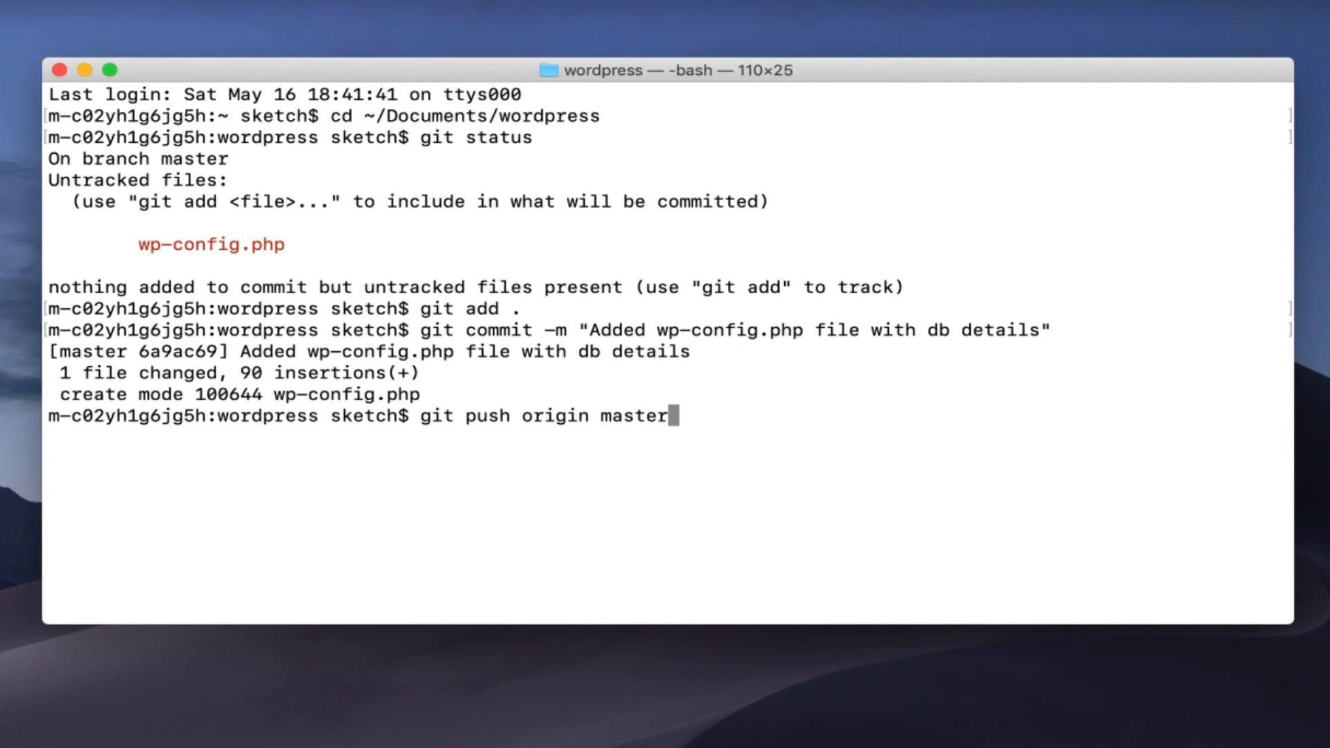
pyautogui.press('Return')
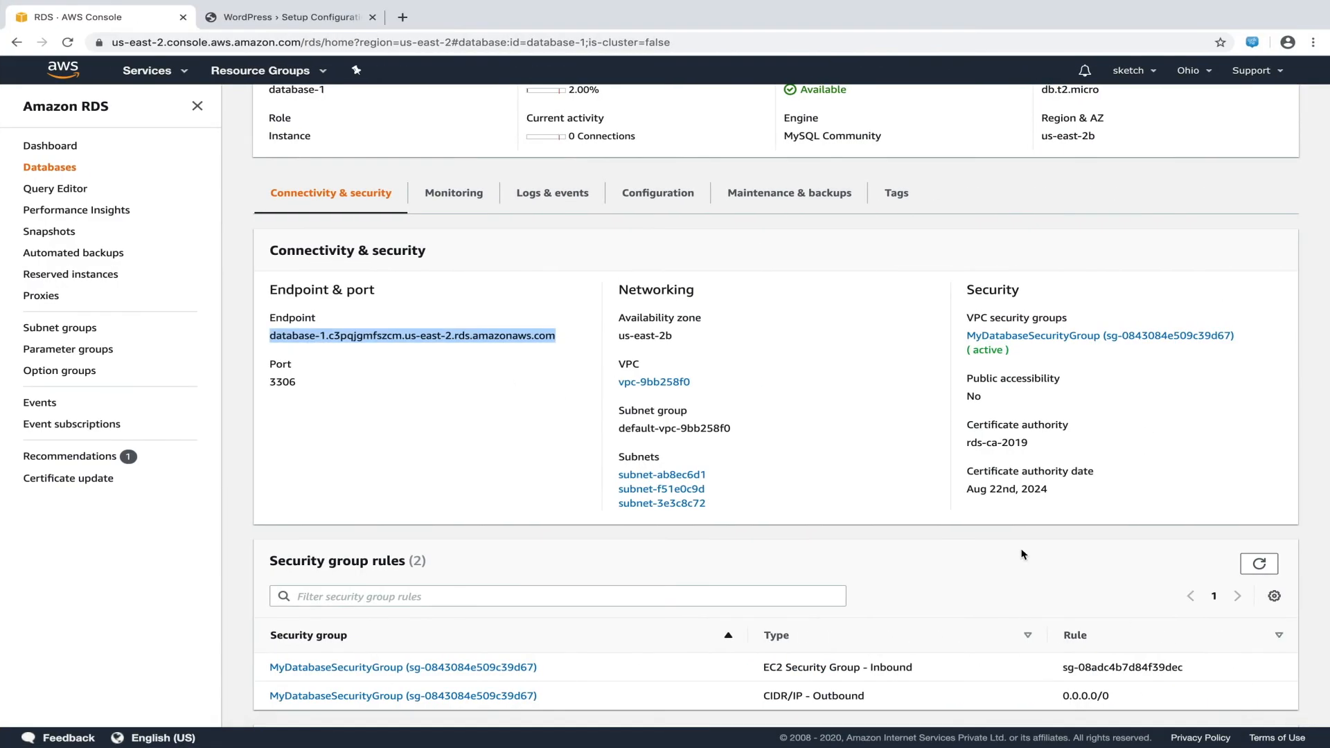
# Go to CodePipeline and open MyBlog-Pipeline to follow the wp-config.php commit's Source and Deploy
pyautogui.click(184, 73)
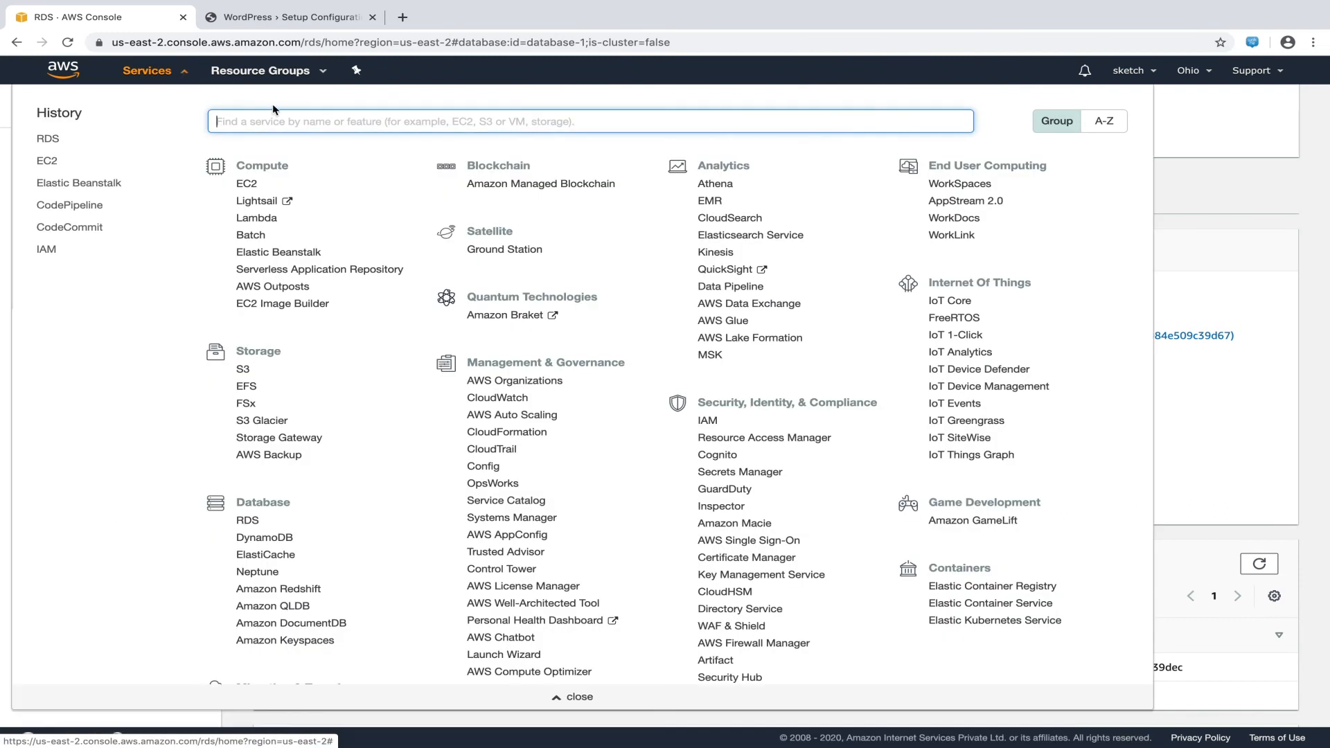
pyautogui.write('codepipeline')
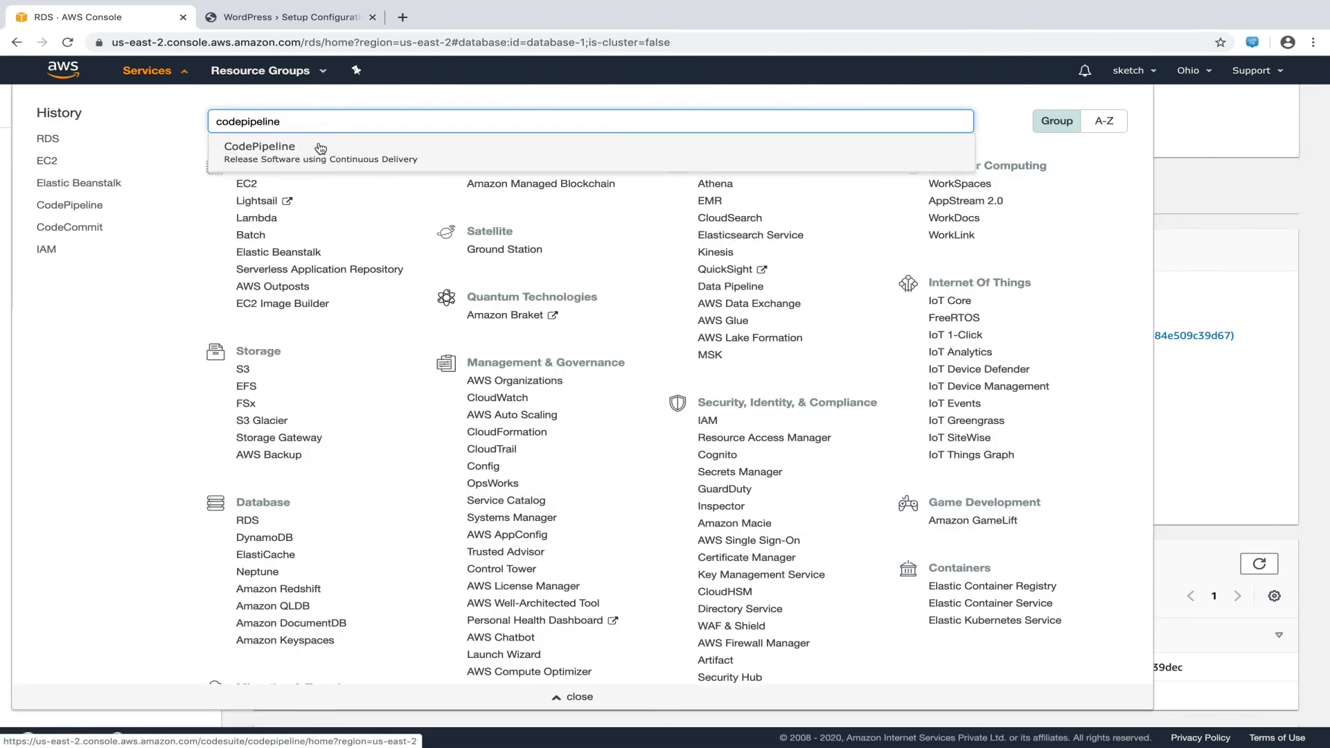
pyautogui.click(321, 148)
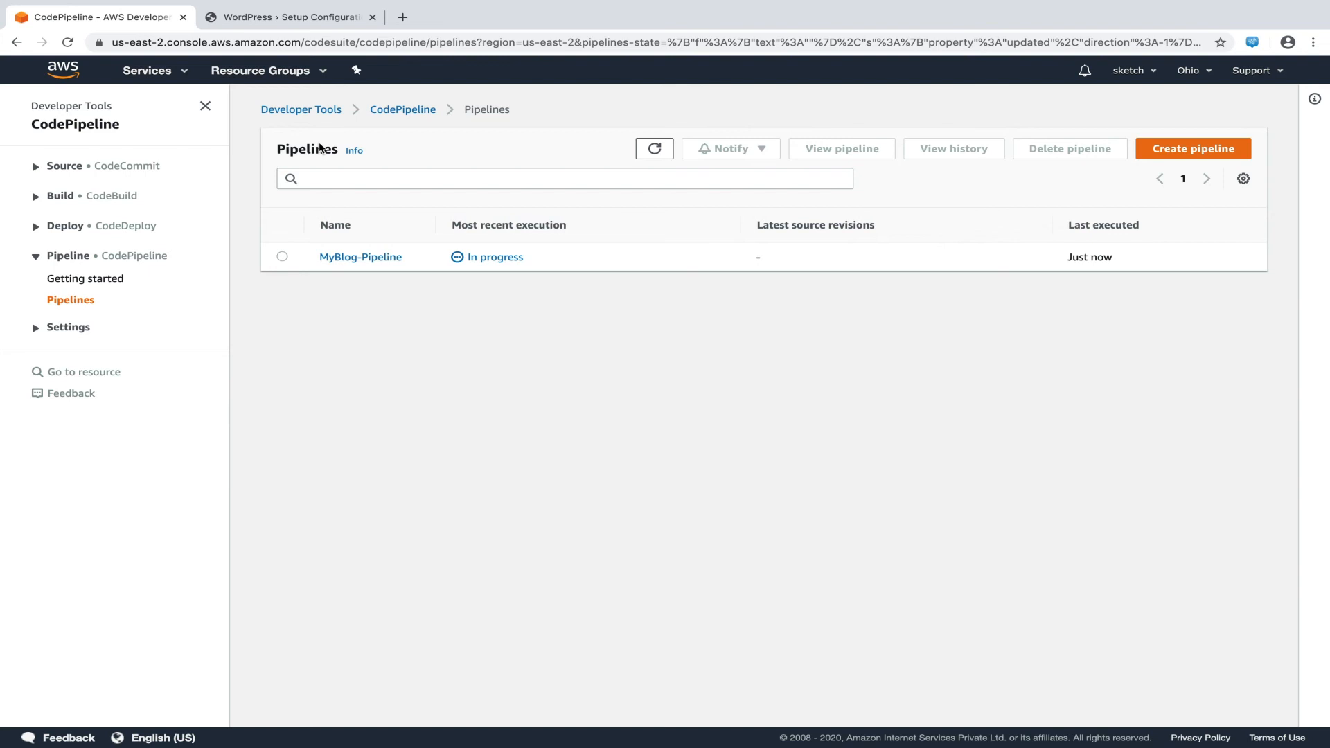
pyautogui.click(360, 257)
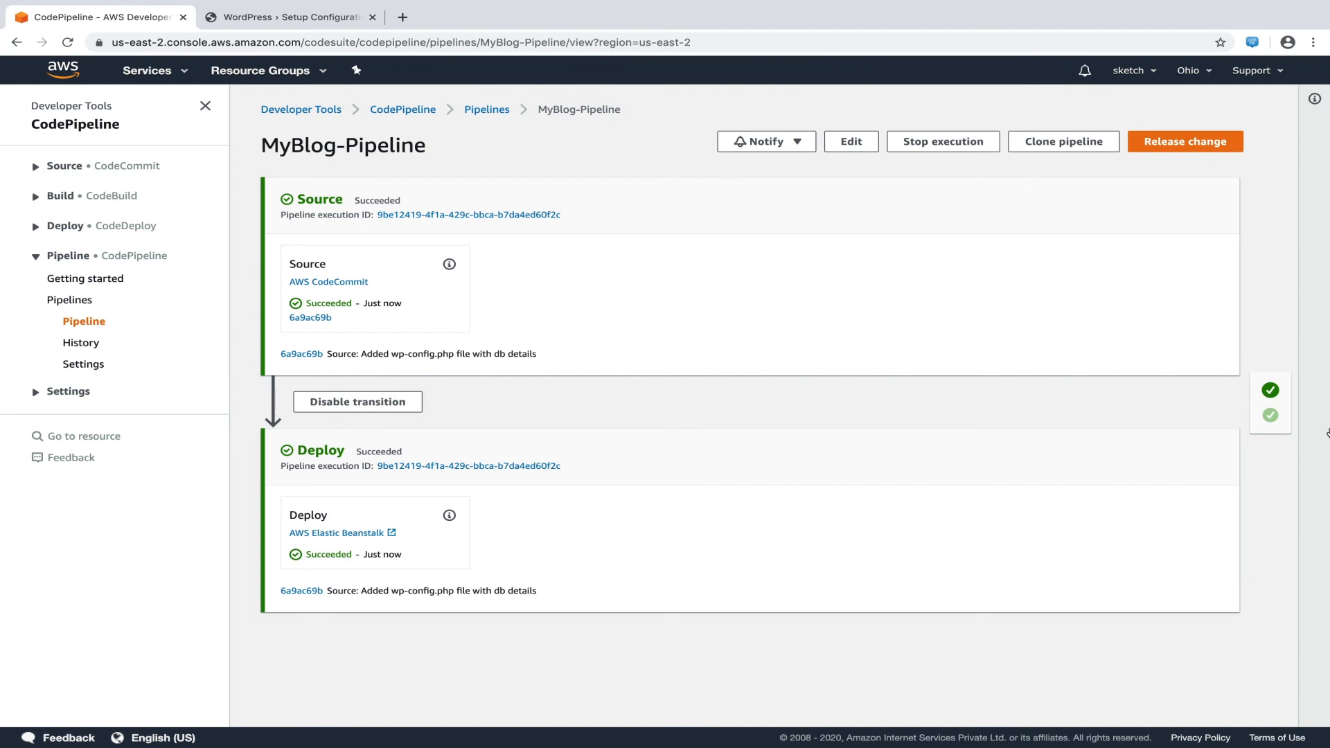
# Reload the WordPress setup page, start installing, and continue with English (United States)
pyautogui.click(357, 22)
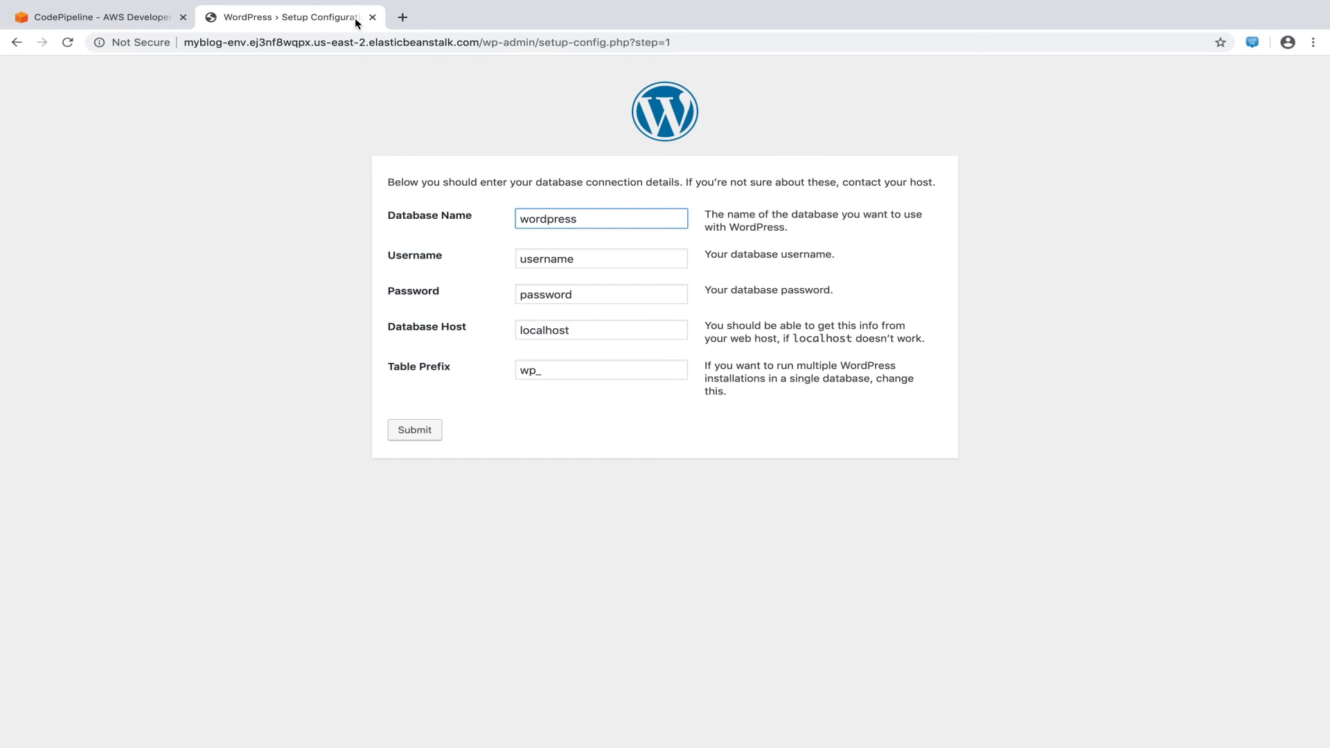
pyautogui.click(68, 48)
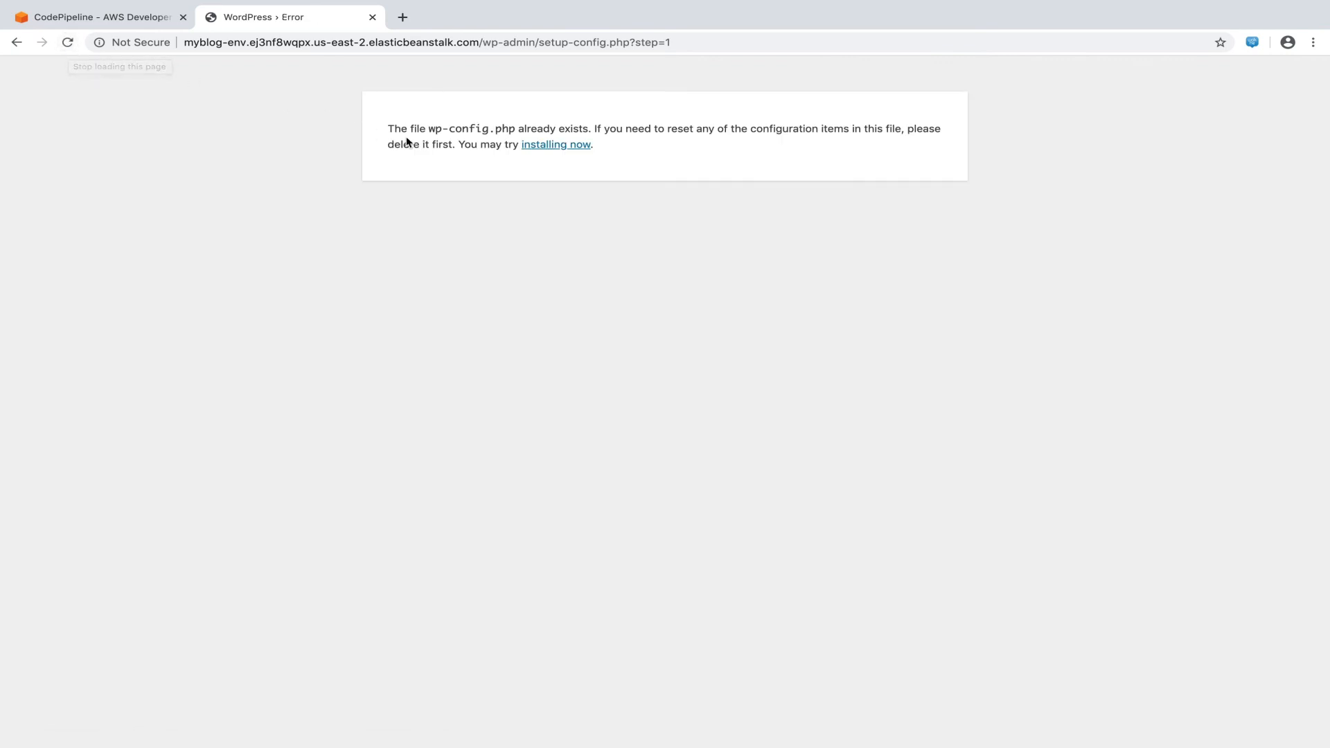
pyautogui.click(584, 145)
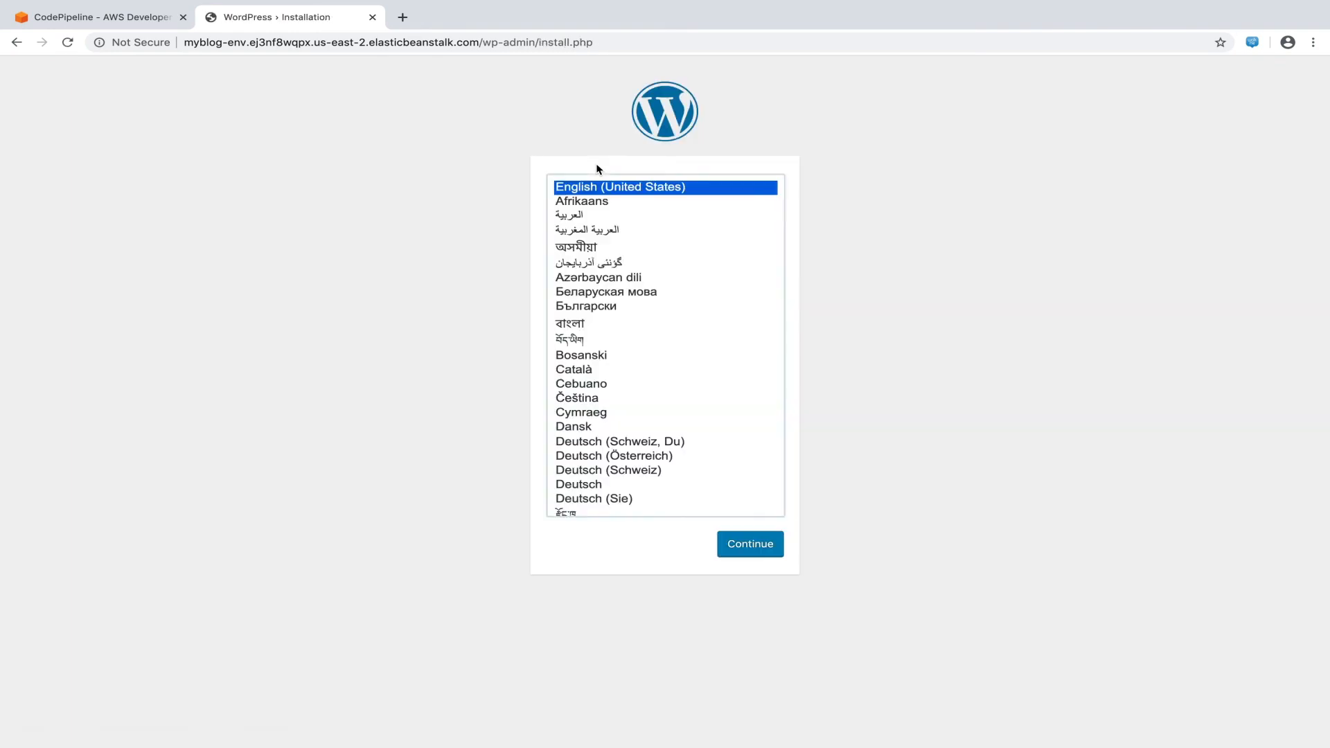
pyautogui.click(773, 555)
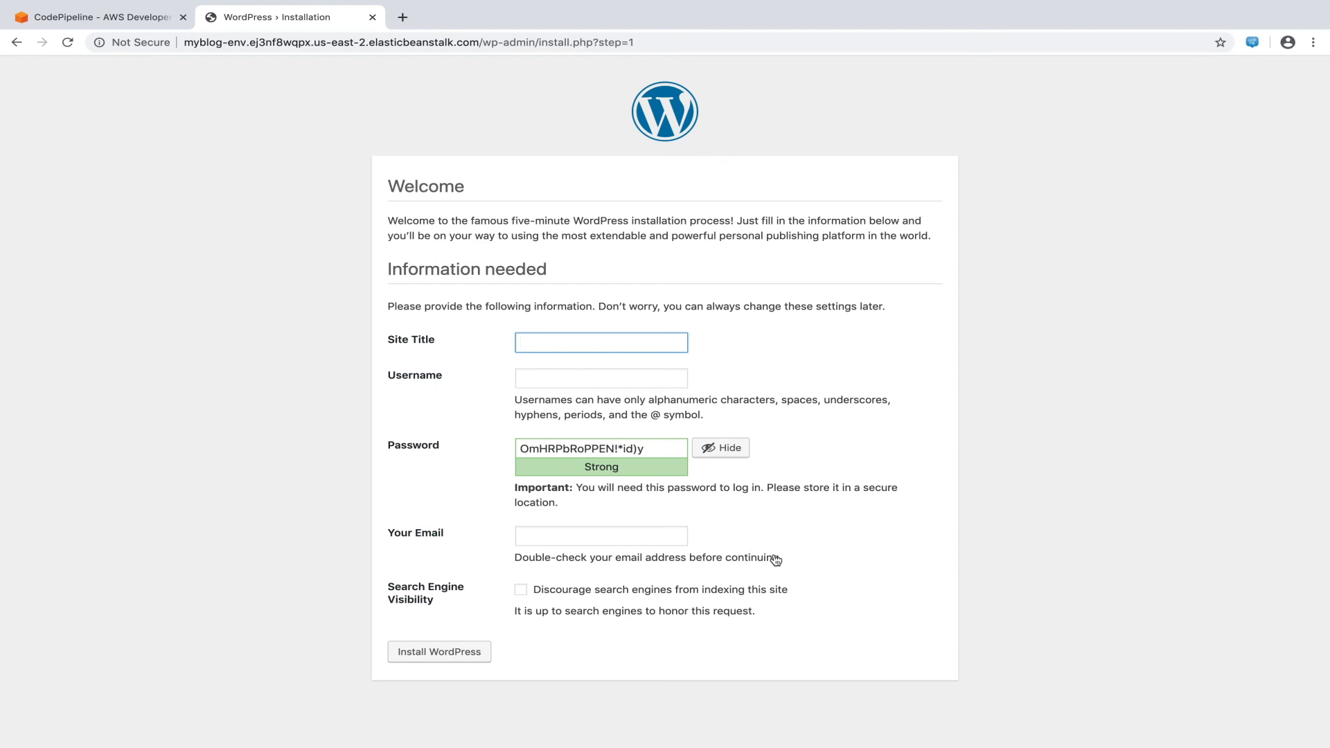
# Install WordPress with site title MyBlog, username admin, a weak password and an email
pyautogui.write('MyBlog')
pyautogui.press('Tab')
pyautogui.write('admin')
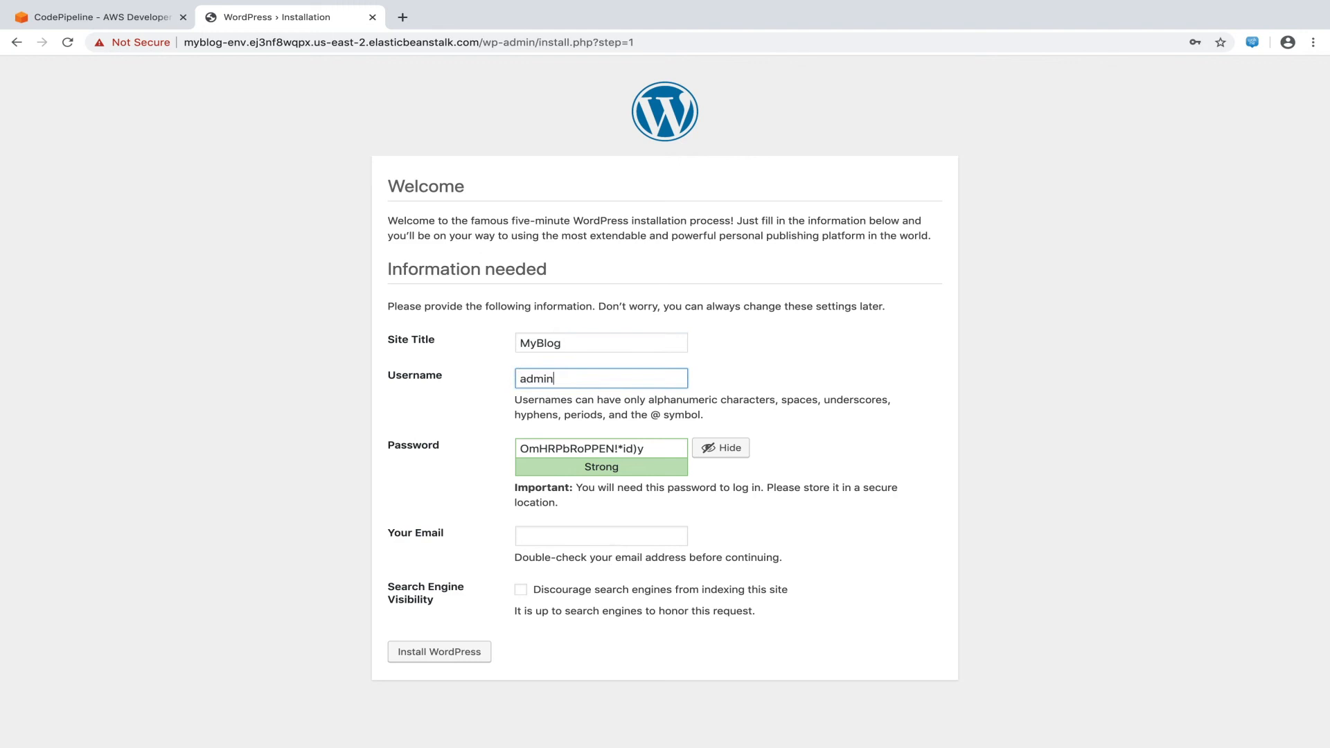
pyautogui.press('Tab')
pyautogui.write('pass123')
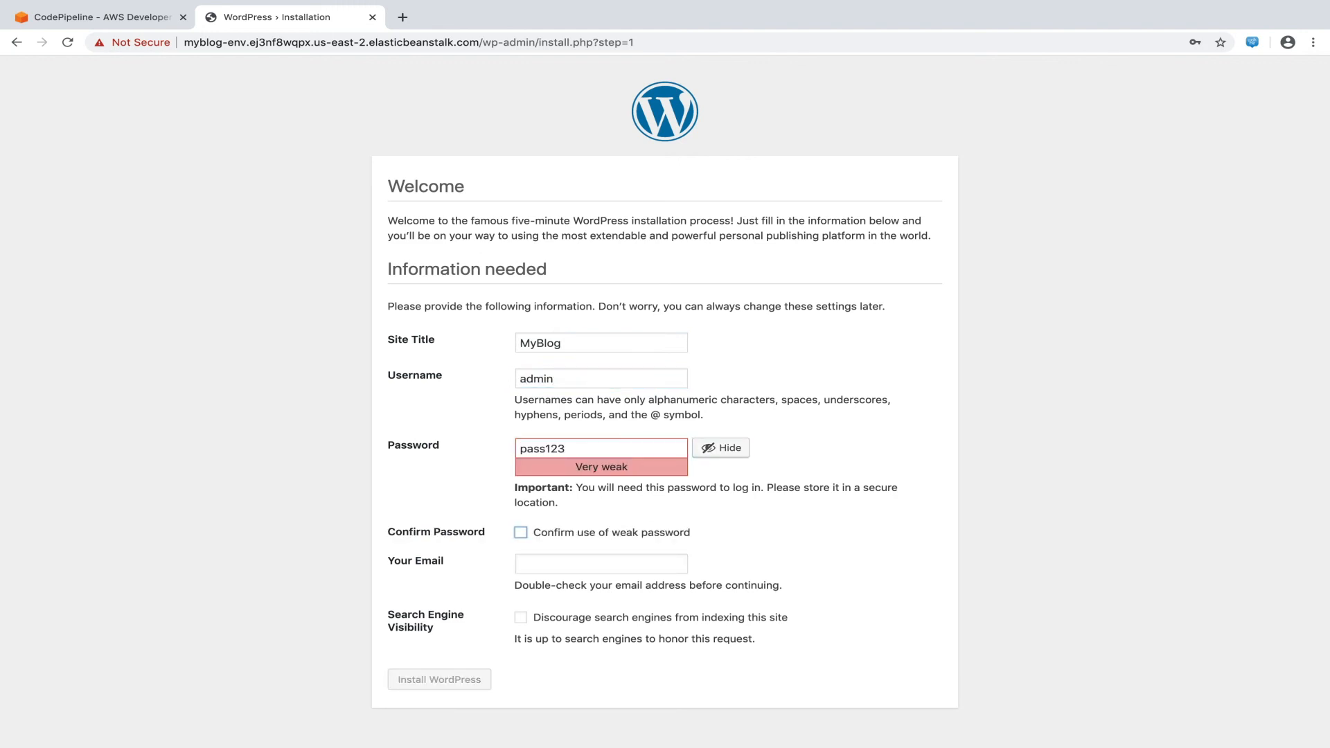
pyautogui.press('space')
pyautogui.press('Tab')
pyautogui.write('sk')
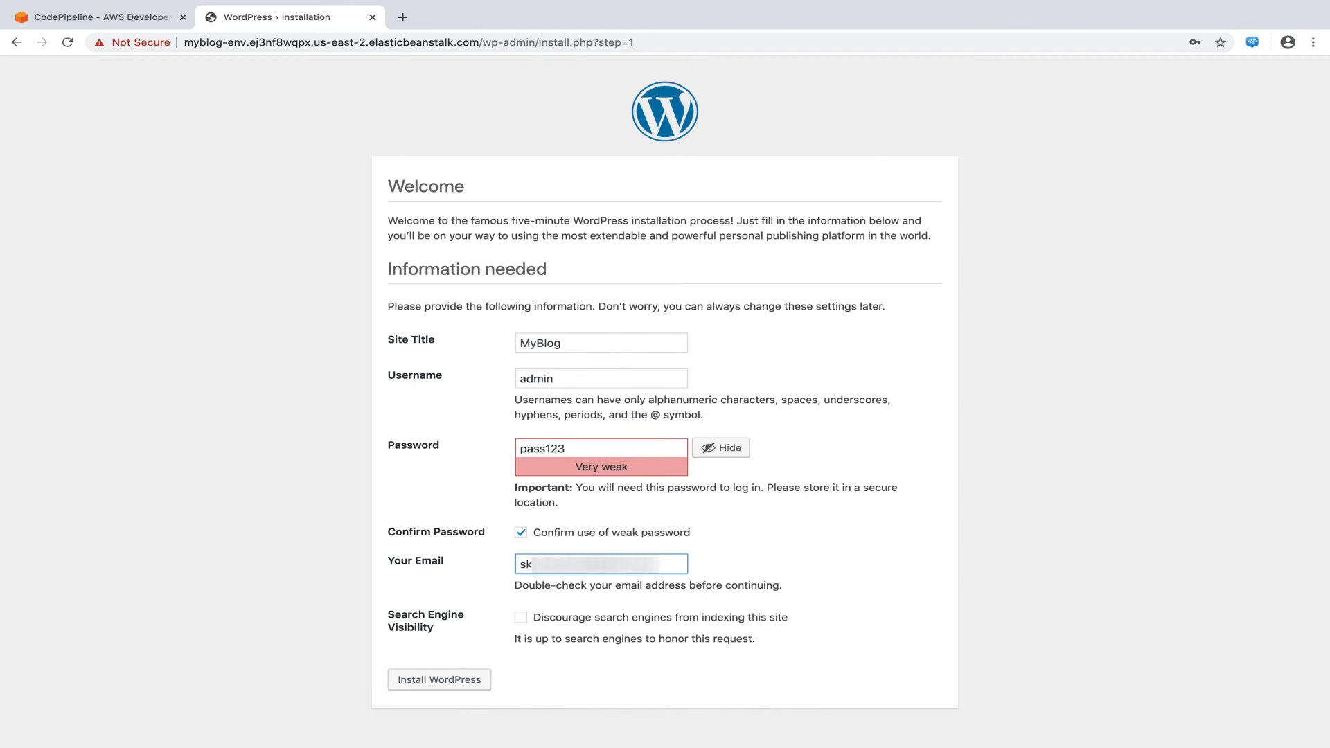
pyautogui.click(469, 678)
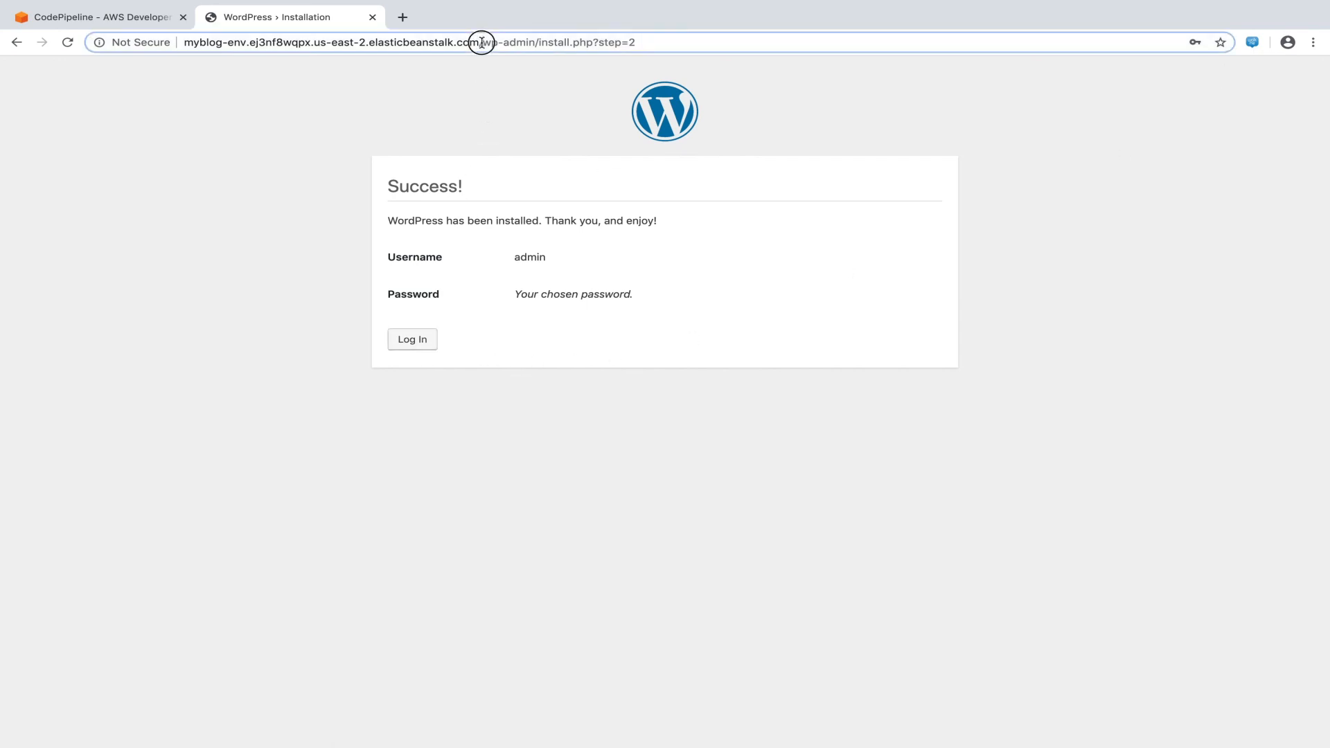
# Load the site's root URL to view the live MyBlog home page
pyautogui.moveTo(484, 42); pyautogui.dragTo(683, 43)
pyautogui.press('BackSpace')
pyautogui.press('Return')
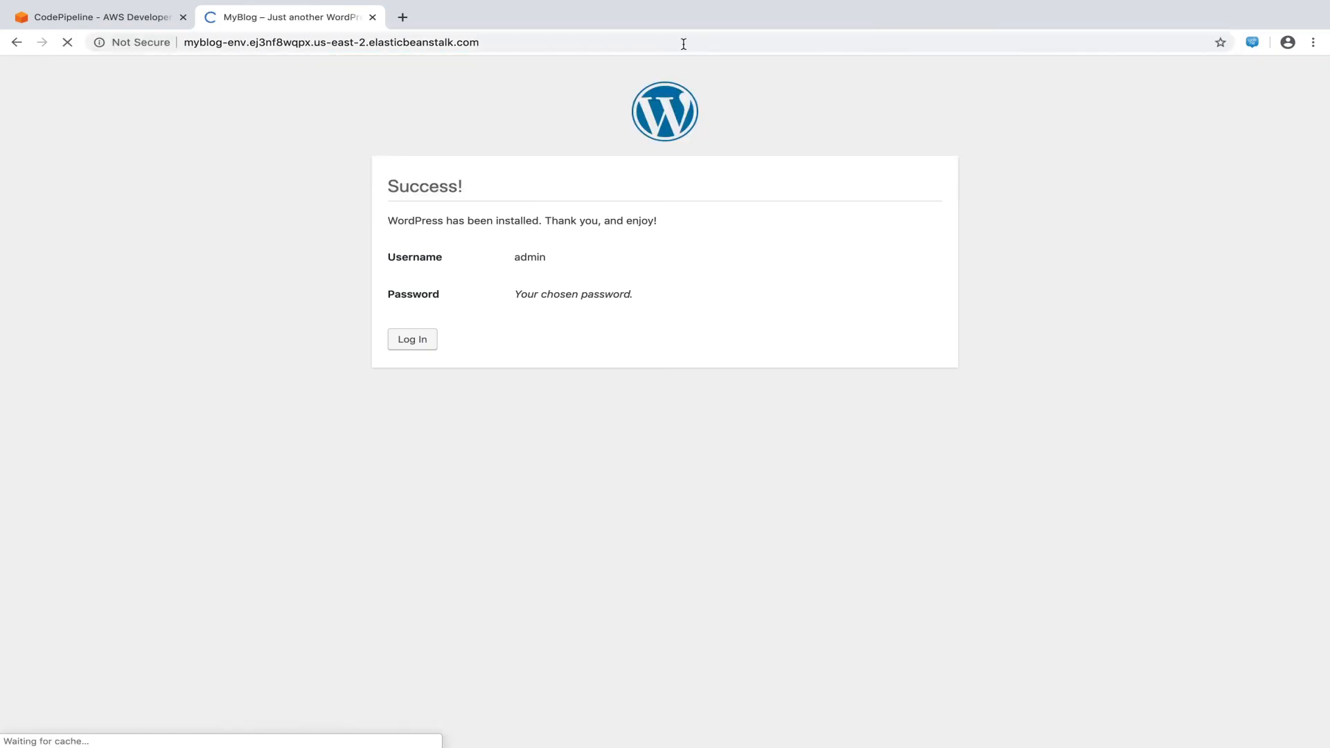
pyautogui.scroll(-5, 949, 330)
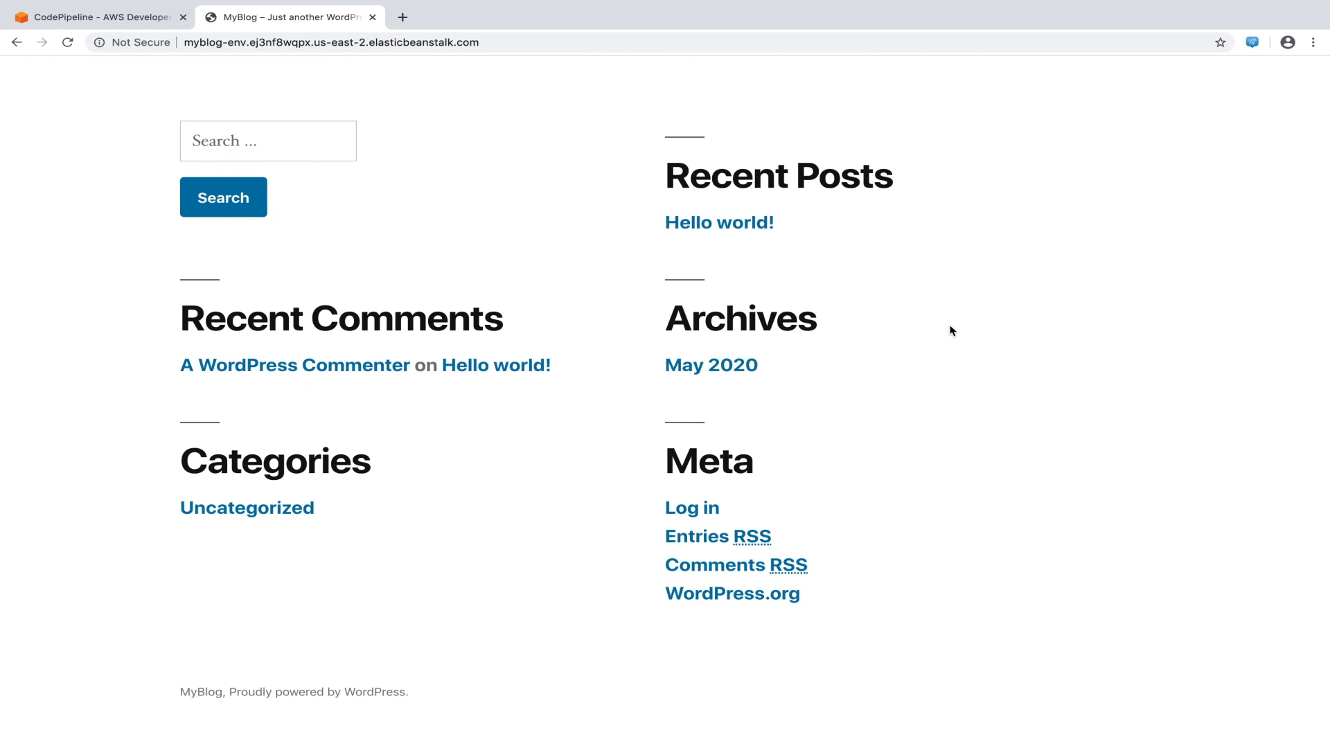
pyautogui.scroll(5, 950, 329)
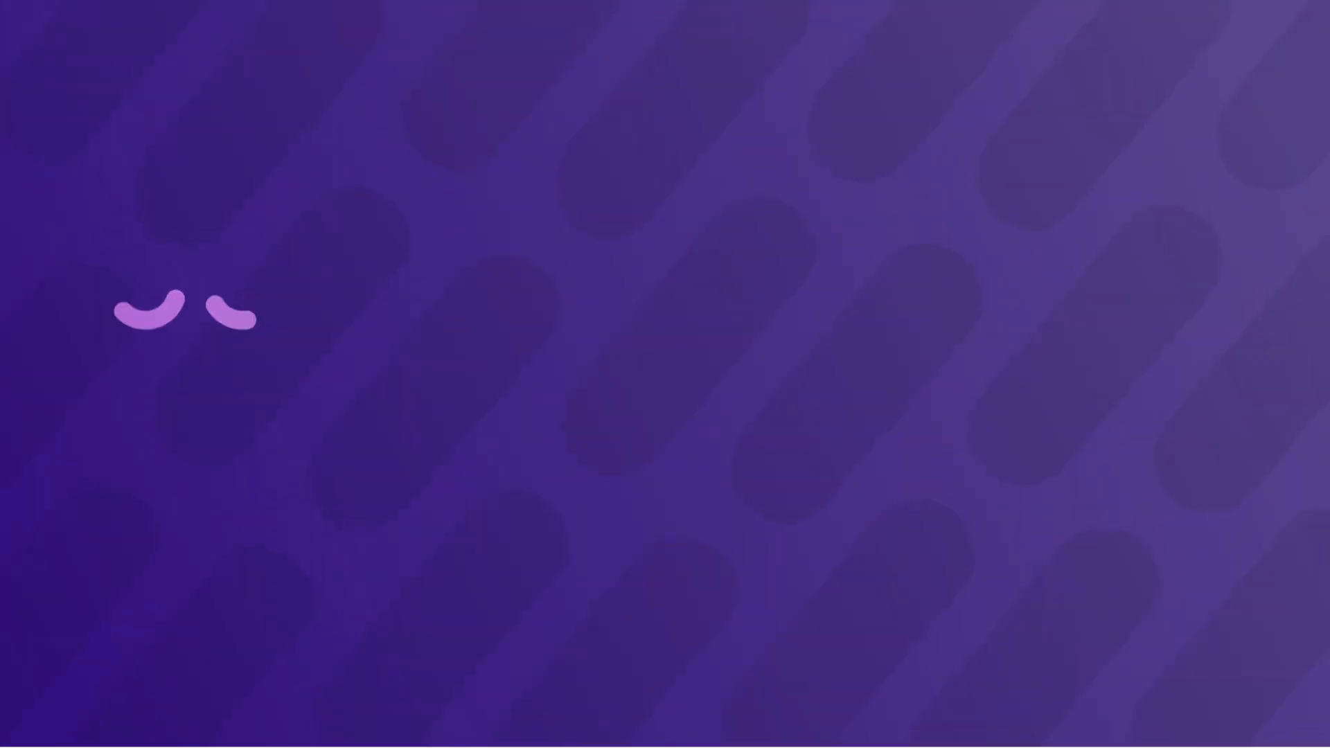